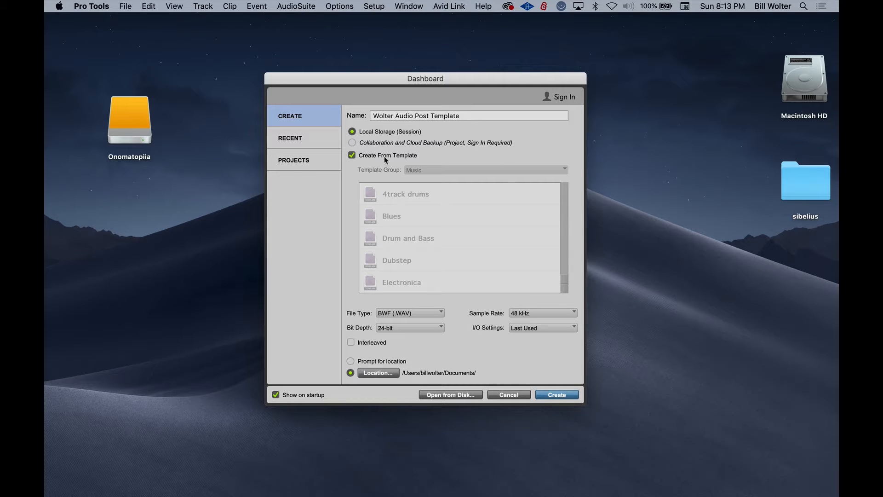
Create a local session without a template, using interleaved BWF (.WAV) files at 24-bit and 48 kHz.
{"action": "left_click", "coordinate": [353, 156]}
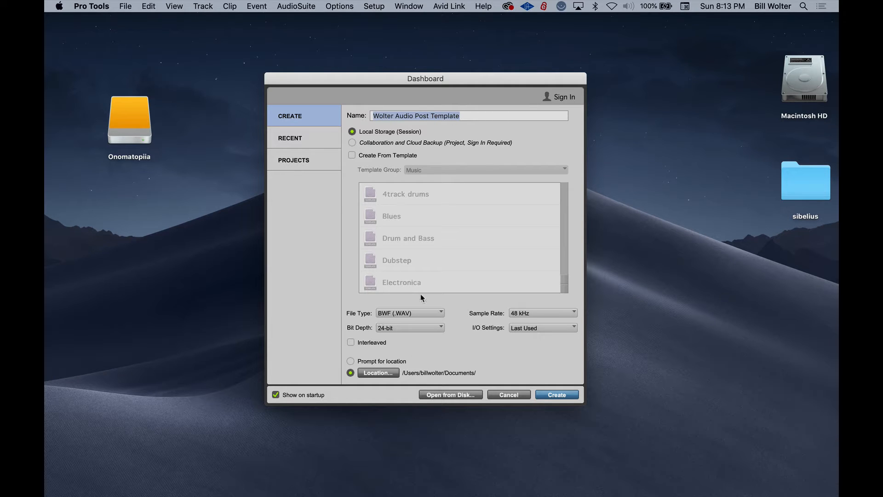
{"action": "left_click", "coordinate": [405, 317]}
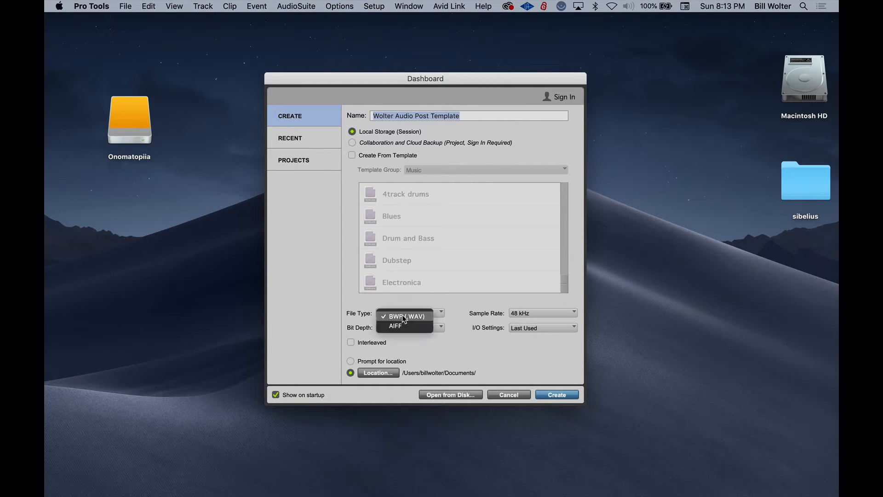
{"action": "left_click", "coordinate": [412, 316]}
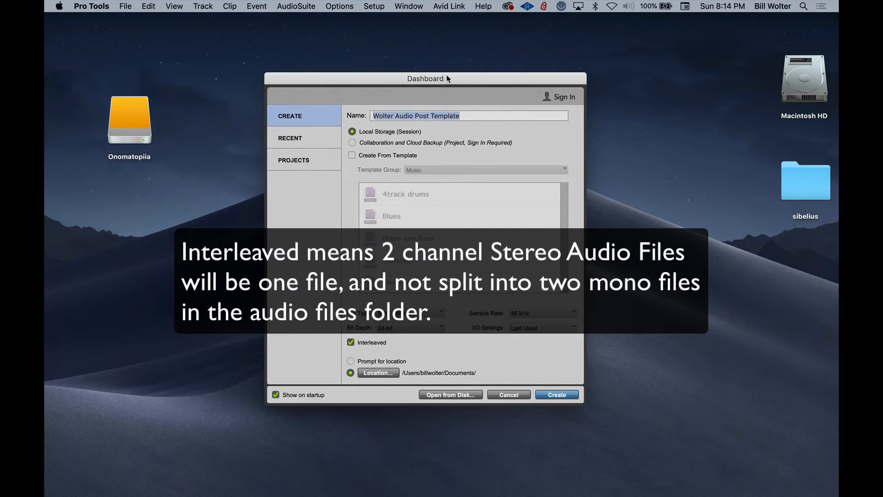
{"action": "left_click_drag", "start_coordinate": [447, 79], "coordinate": [420, 106]}
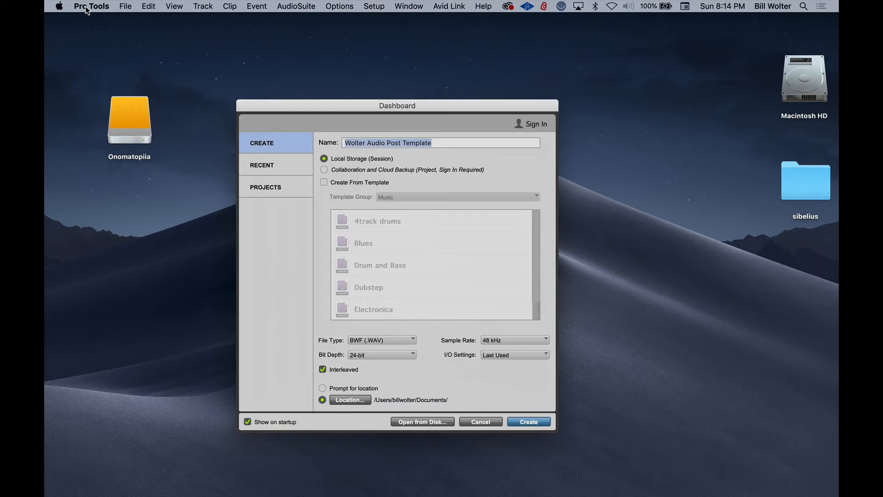
{"action": "left_click_drag", "start_coordinate": [329, 108], "coordinate": [352, 107]}
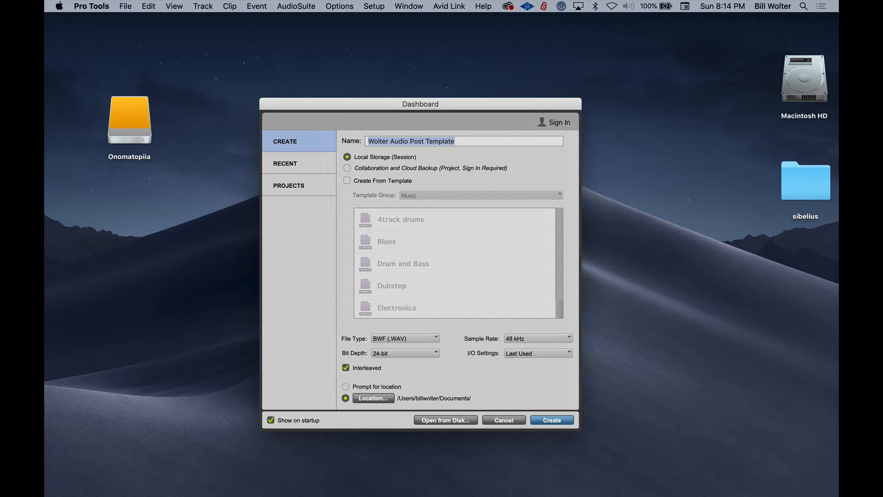
{"action": "left_click", "coordinate": [125, 6]}
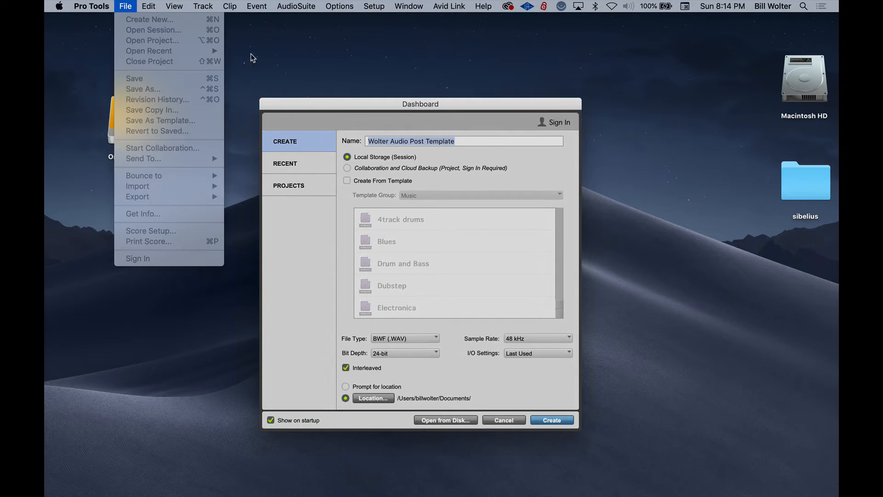
{"action": "left_click_drag", "start_coordinate": [375, 105], "coordinate": [387, 109]}
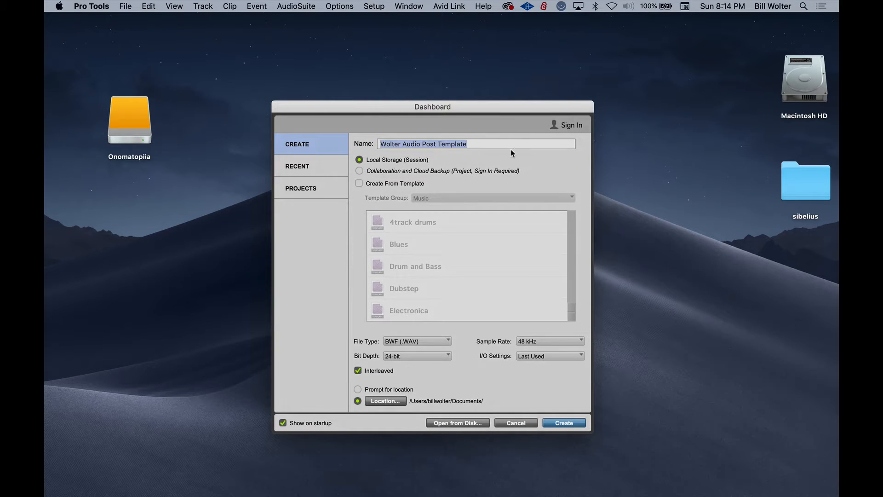
{"action": "left_click", "coordinate": [570, 421]}
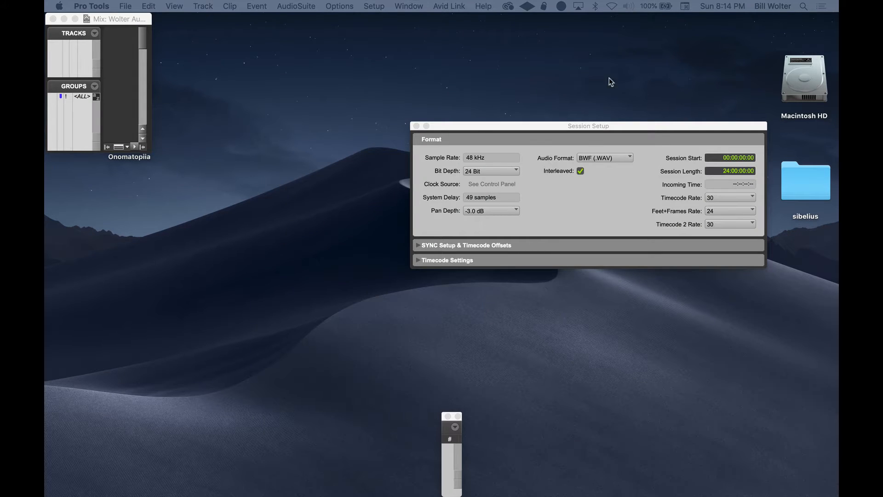
Maximize the Mix and Edit windows and reposition the Session Setup window over the Edit window.
{"action": "double_click", "coordinate": [127, 20]}
{"action": "left_click_drag", "start_coordinate": [632, 0], "coordinate": [415, 54]}
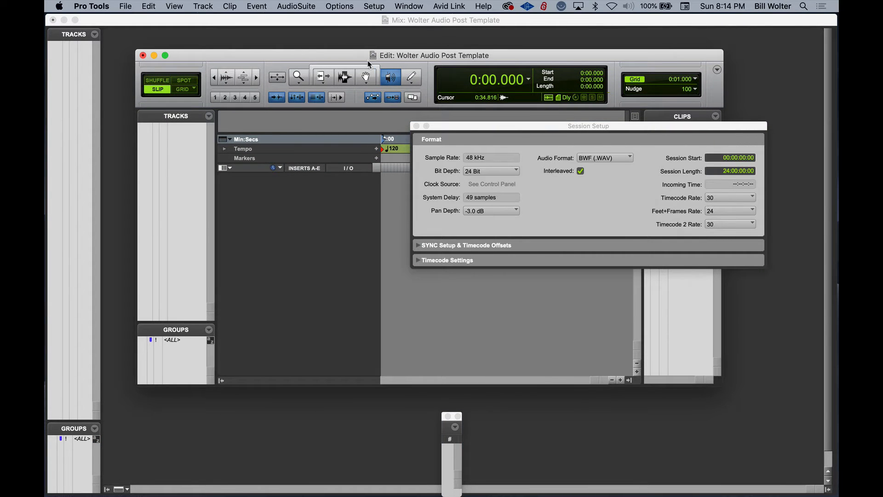
{"action": "double_click", "coordinate": [392, 56]}
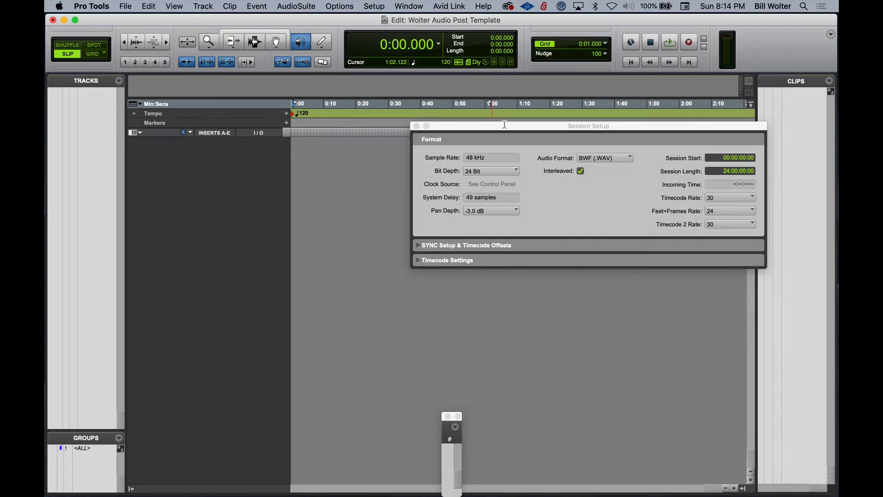
{"action": "left_click_drag", "start_coordinate": [500, 127], "coordinate": [515, 113]}
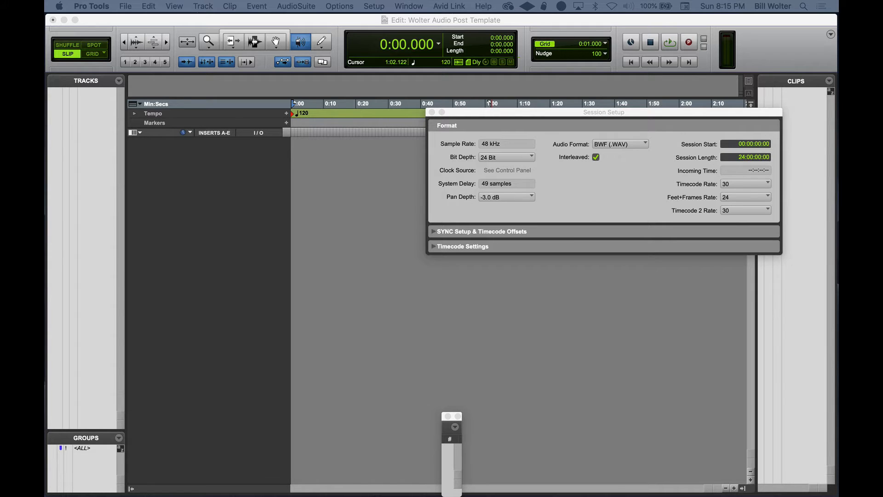
{"action": "left_click", "coordinate": [352, 187]}
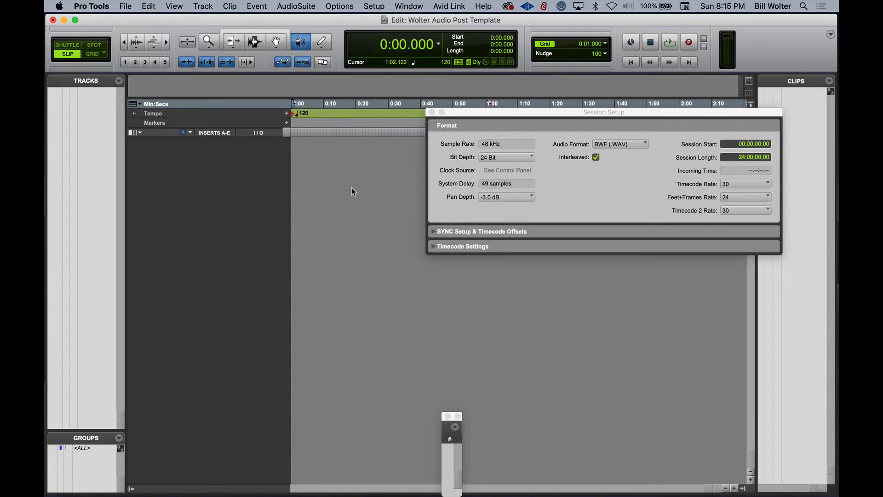
{"action": "key", "text": "super+shift+n"}
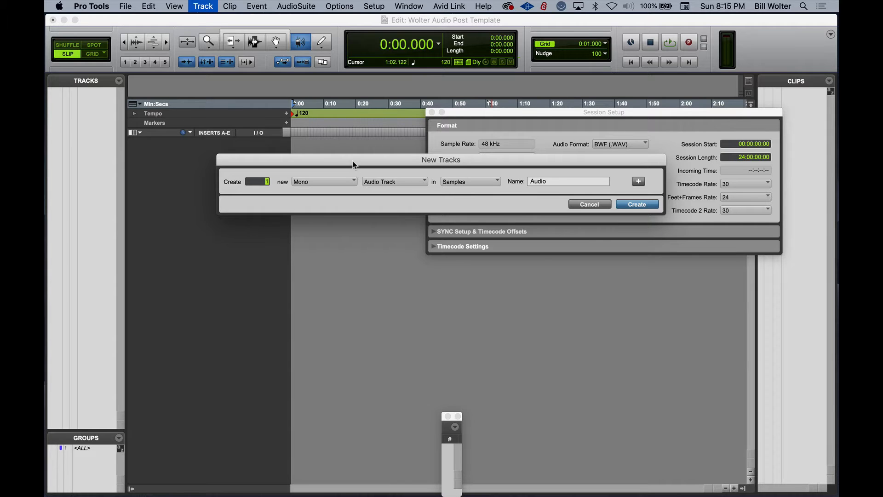
{"action": "left_click_drag", "start_coordinate": [353, 161], "coordinate": [374, 269]}
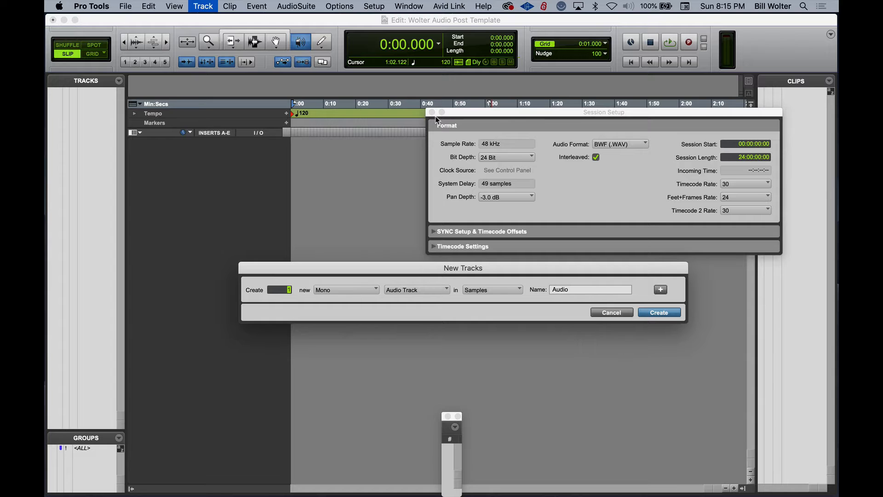
{"action": "left_click_drag", "start_coordinate": [525, 272], "coordinate": [544, 257]}
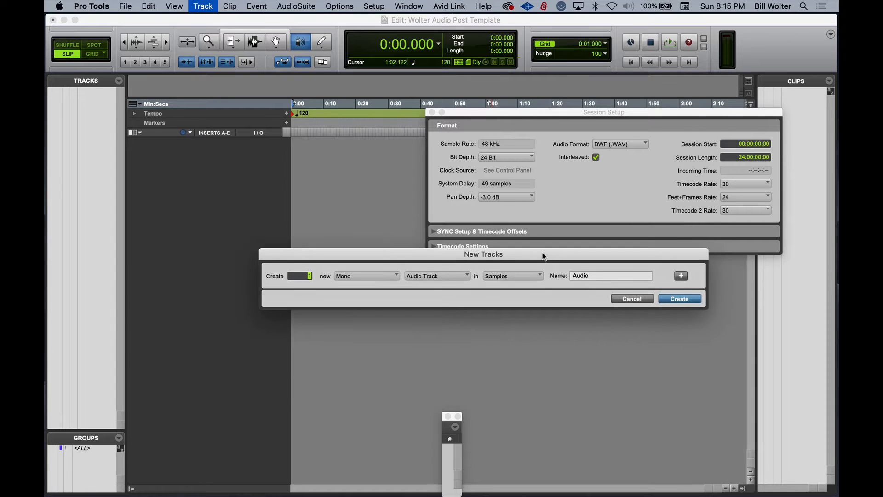
{"action": "left_click", "coordinate": [631, 299]}
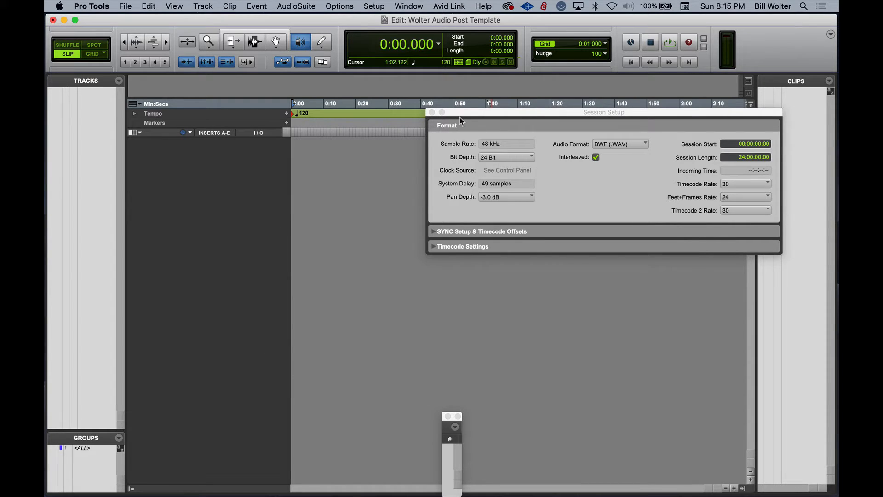
Close the Session Setup window and the small floating window to leave only the Edit window in view.
{"action": "left_click", "coordinate": [432, 112]}
{"action": "left_click", "coordinate": [448, 416]}
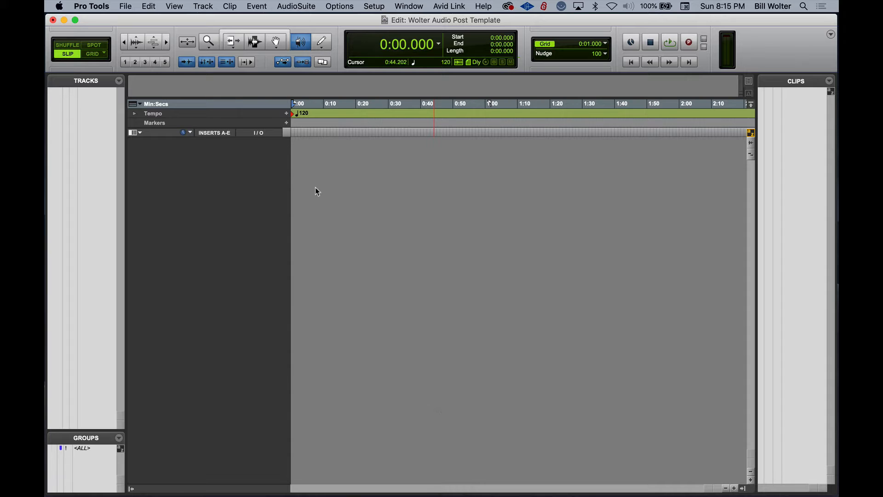
Create 2 mono audio tracks and 10 stereo audio tracks in a single New Tracks operation.
{"action": "left_click", "coordinate": [127, 6]}
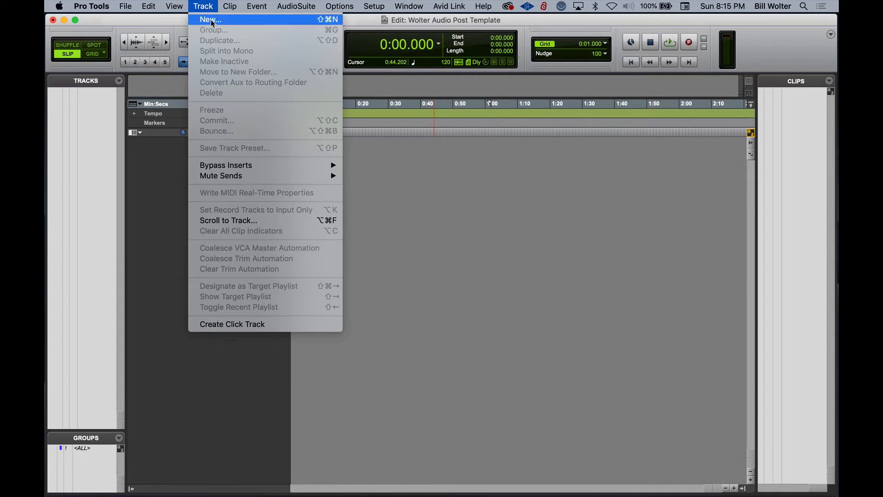
{"action": "left_click", "coordinate": [211, 19]}
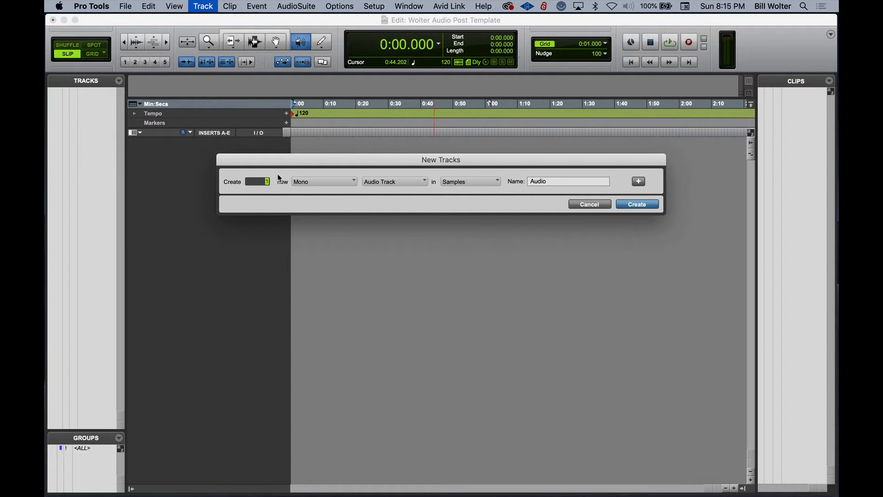
{"action": "type", "text": "2"}
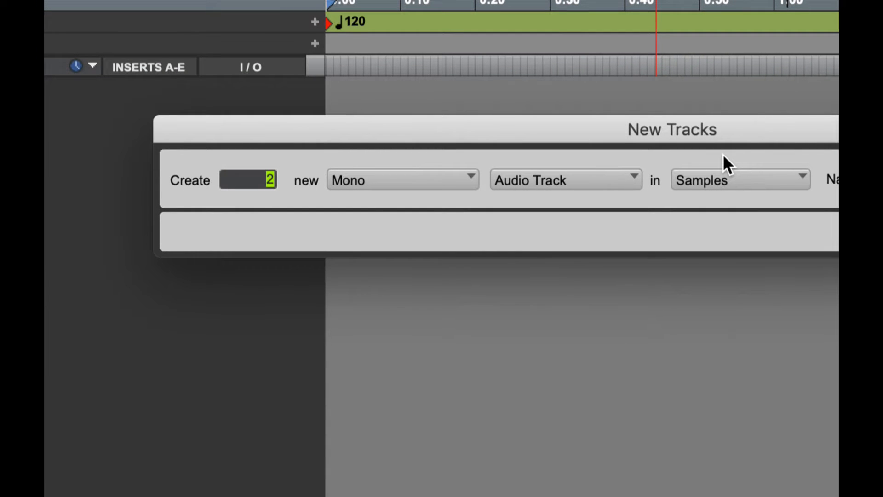
{"action": "key", "text": "super+shift+Down"}
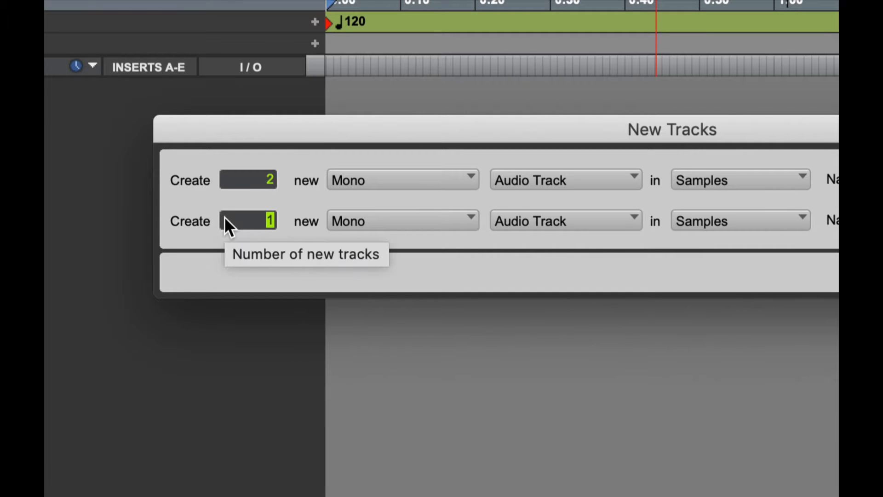
{"action": "type", "text": "10"}
{"action": "left_click", "coordinate": [363, 219]}
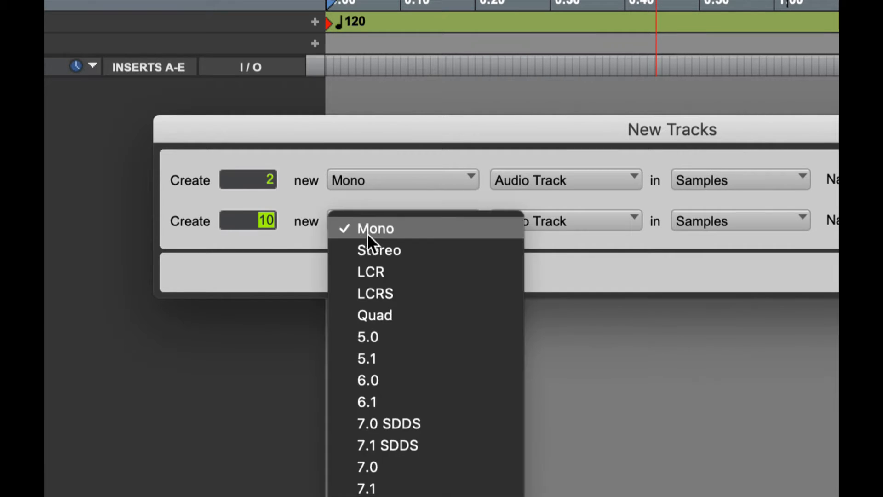
{"action": "left_click", "coordinate": [372, 244]}
{"action": "left_click_drag", "start_coordinate": [664, 117], "coordinate": [264, 132]}
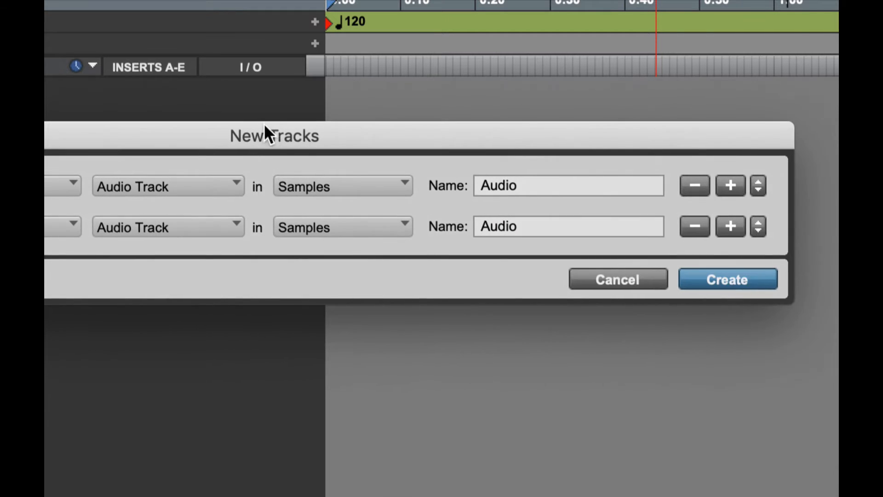
{"action": "left_click", "coordinate": [742, 283]}
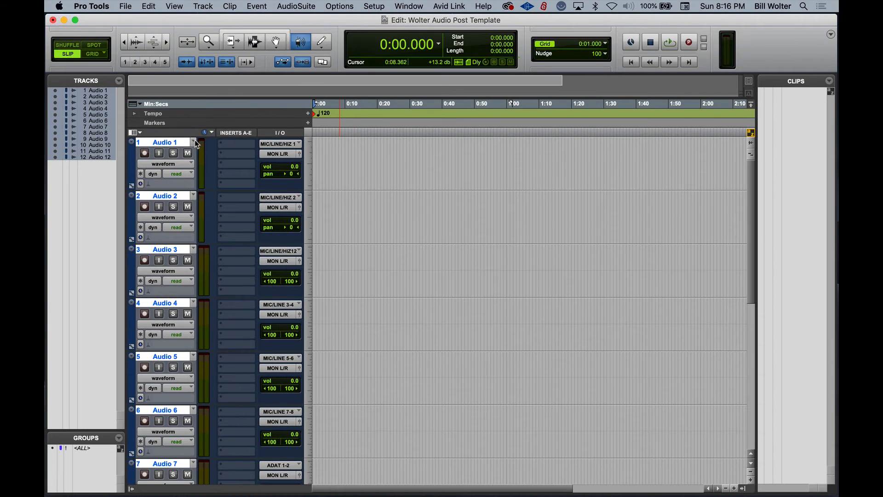
Rename the two mono audio tracks as DX01 and DX02.
{"action": "double_click", "coordinate": [155, 142]}
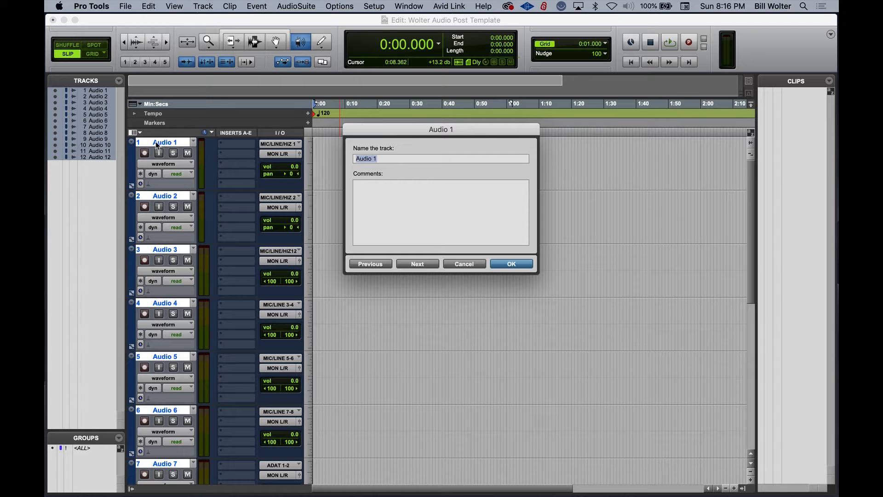
{"action": "type", "text": "DX"}
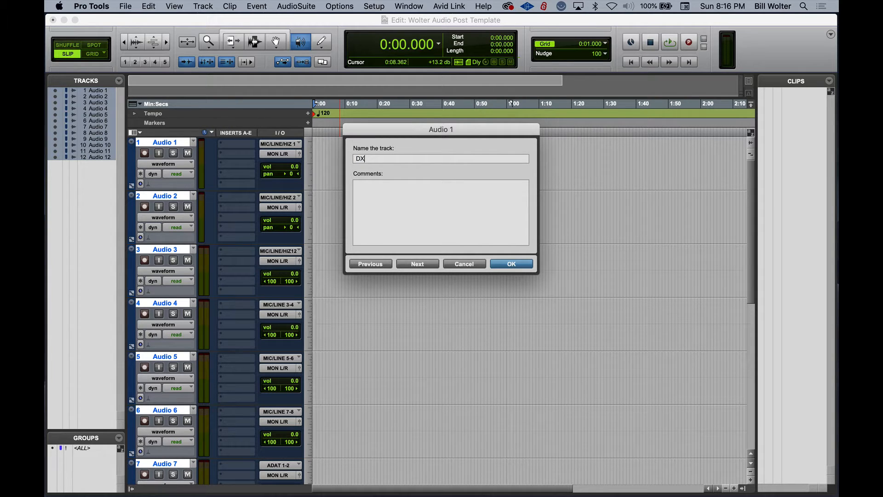
{"action": "type", "text": "01"}
{"action": "key", "text": "super+Right"}
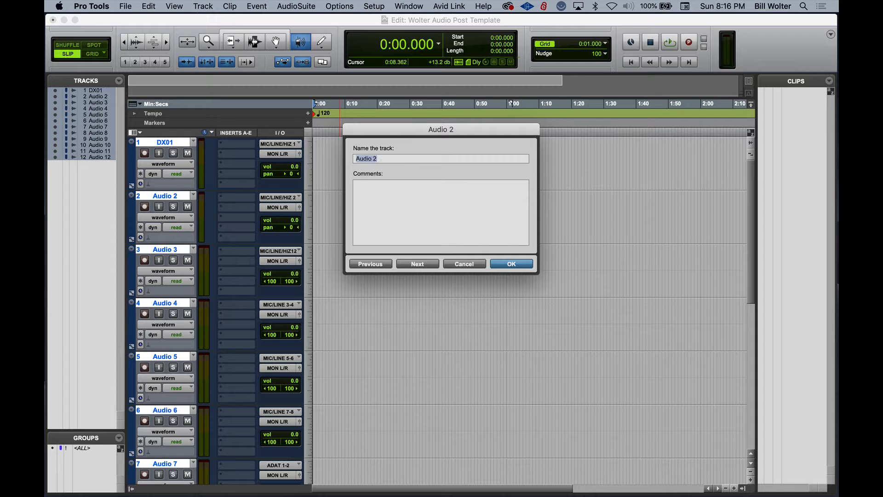
{"action": "type", "text": "DX"}
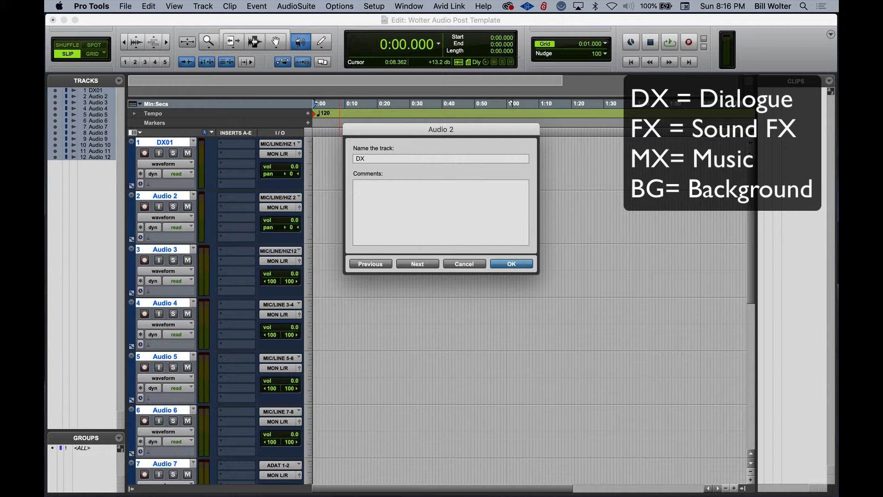
{"action": "type", "text": "02"}
{"action": "key", "text": "super+Right"}
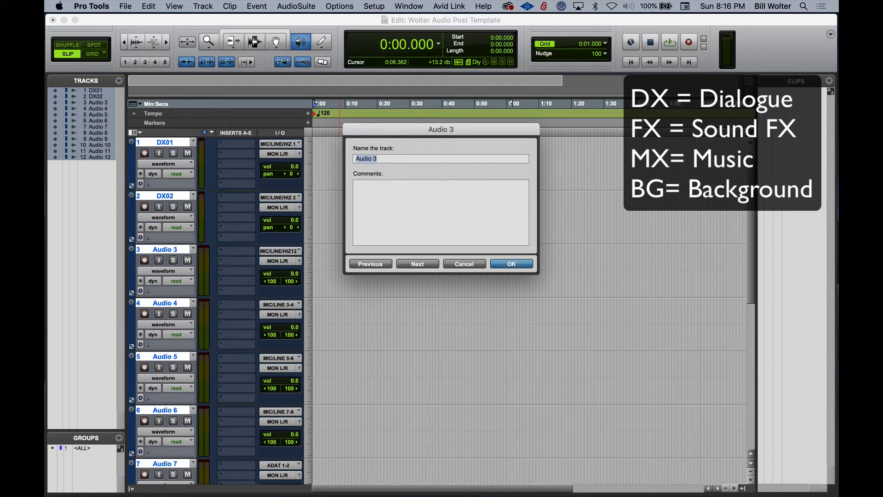
Rename the first stereo track, Audio 3, as FX01.
{"action": "type", "text": "FX01"}
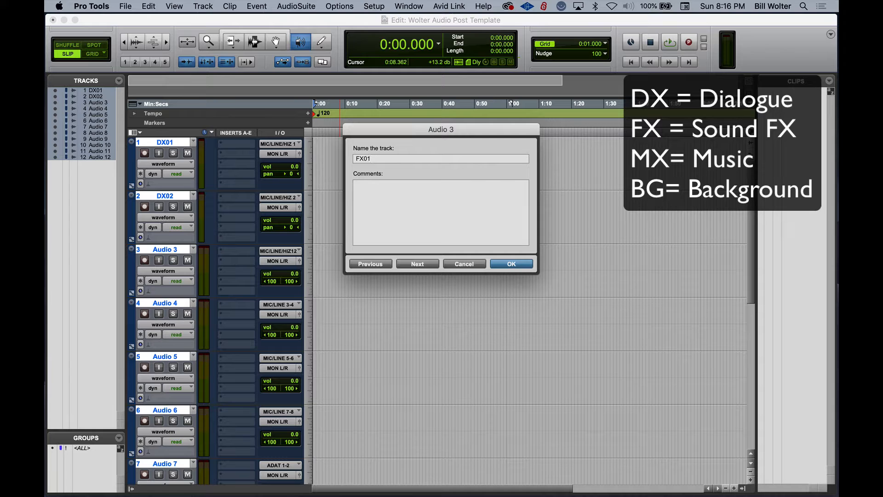
{"action": "key", "text": "shift+Left"}
{"action": "key", "text": "shift+Left"}
{"action": "key", "text": "shift+Left"}
{"action": "key", "text": "shift+Left"}
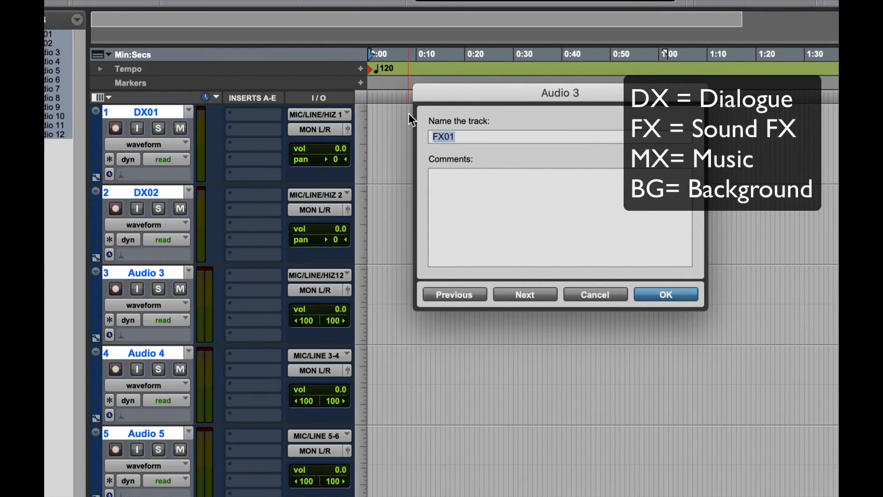
{"action": "left_click_drag", "start_coordinate": [476, 88], "coordinate": [370, 173]}
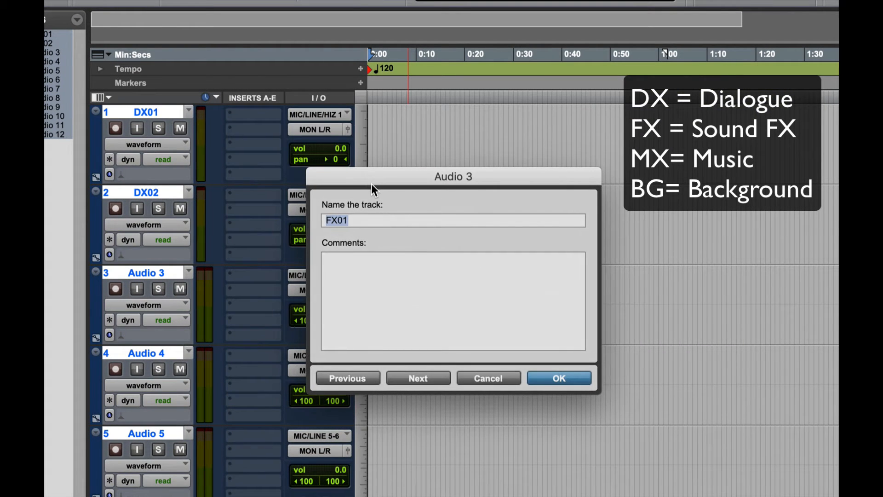
{"action": "key", "text": "super+Right"}
Step back and forth through the first four tracks in the track naming dialog to review their names.
{"action": "key", "text": "super+Right"}
{"action": "key", "text": "super+Left"}
{"action": "key", "text": "super+Left"}
{"action": "key", "text": "super+Left"}
{"action": "key", "text": "super+Left"}
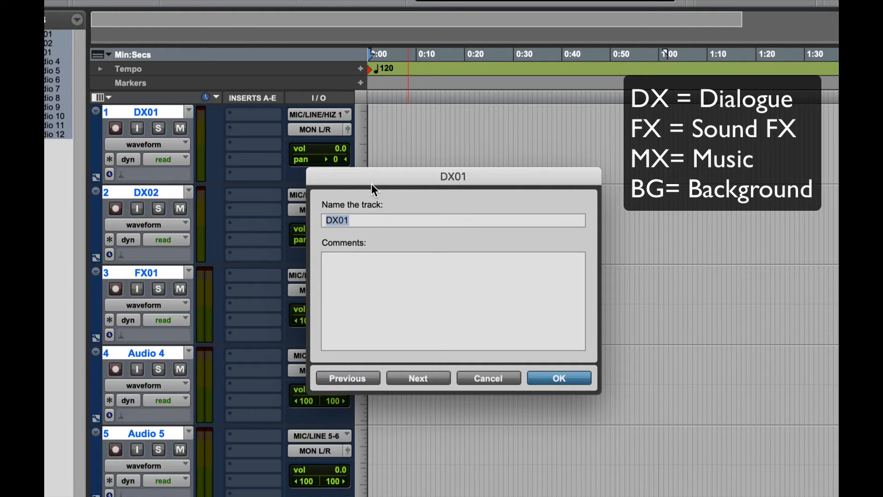
{"action": "key", "text": "super+Right"}
{"action": "key", "text": "super+Right"}
{"action": "key", "text": "super+Right"}
{"action": "key", "text": "super+Left"}
{"action": "key", "text": "super+Left"}
{"action": "key", "text": "super+Right"}
{"action": "key", "text": "super+Right"}
Rename the second stereo track, Audio 4, as FX02.
{"action": "type", "text": "FX01"}
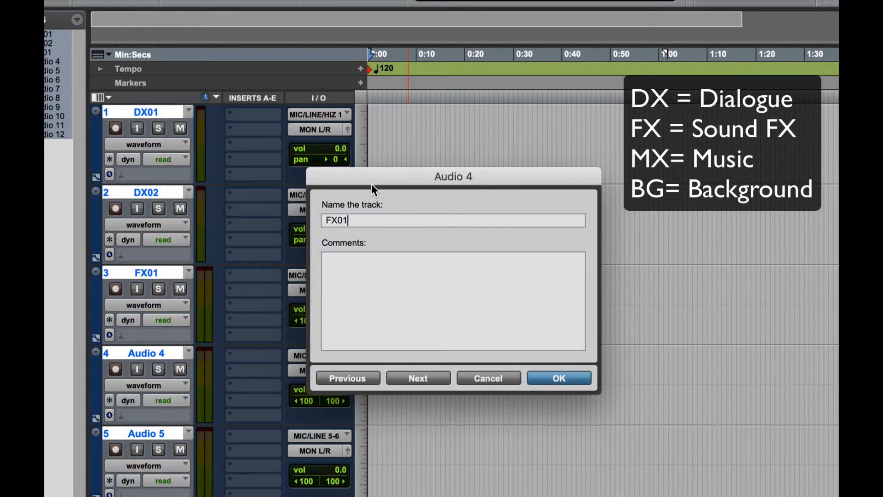
{"action": "key", "text": "BackSpace"}
{"action": "type", "text": "2"}
{"action": "key", "text": "super+Right"}
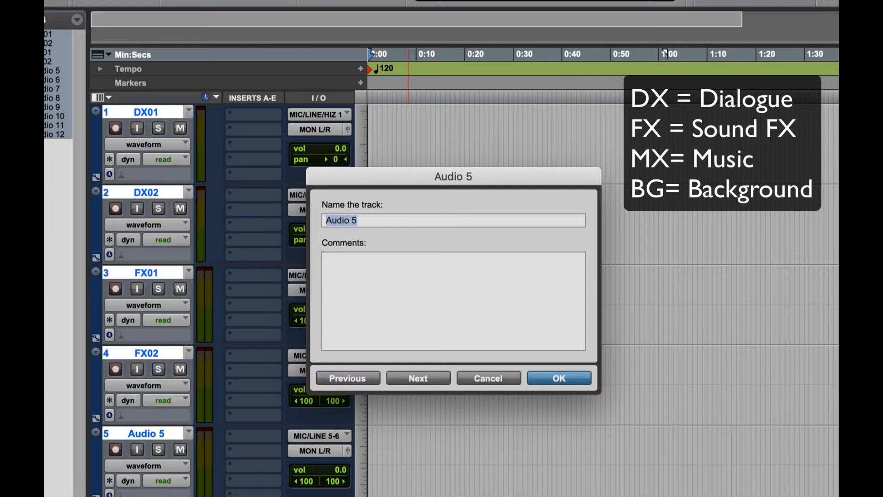
Rename the stereo tracks Audio 5, Audio 6 and Audio 7 as FX03, FX04 and FX05.
{"action": "type", "text": "FX01"}
{"action": "key", "text": "BackSpace"}
{"action": "type", "text": "3"}
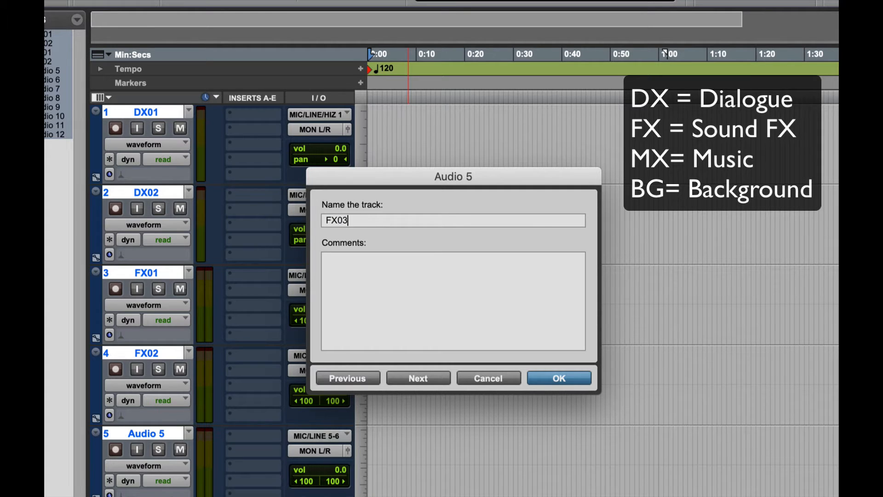
{"action": "key", "text": "super+Right"}
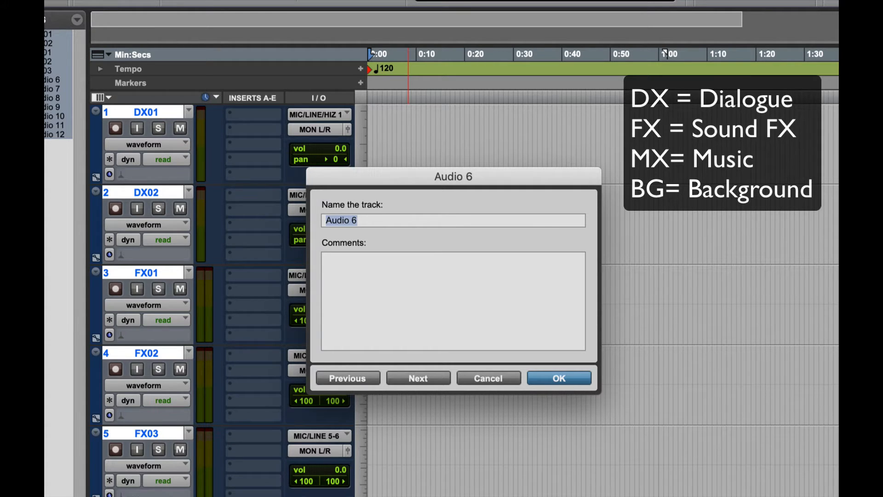
{"action": "type", "text": "FX01"}
{"action": "key", "text": "BackSpace"}
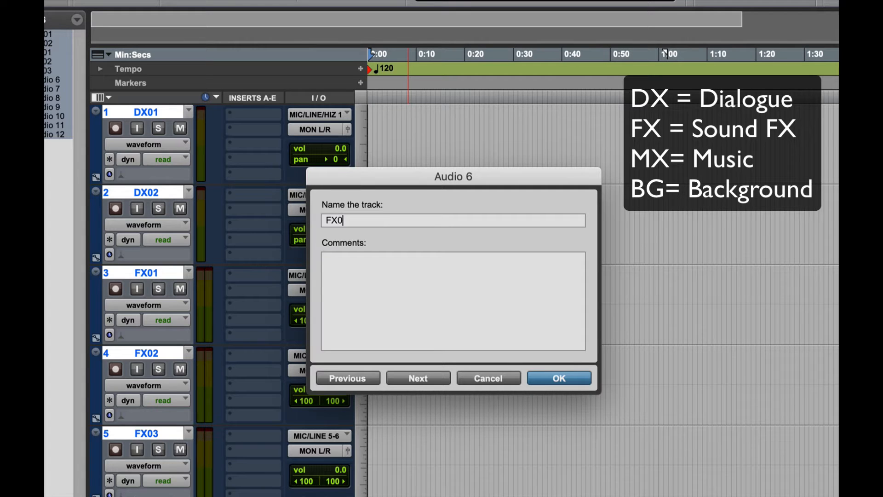
{"action": "type", "text": "4"}
{"action": "key", "text": "super+Right"}
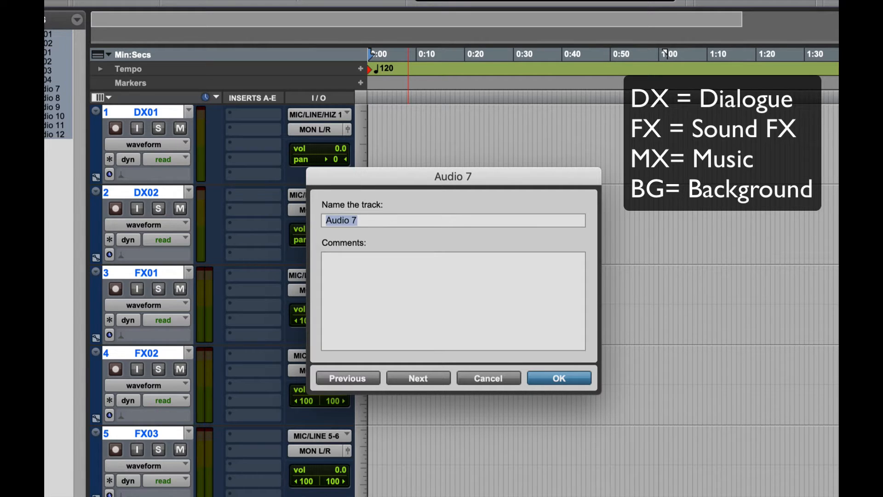
{"action": "type", "text": "FX01"}
{"action": "key", "text": "BackSpace"}
{"action": "type", "text": "5"}
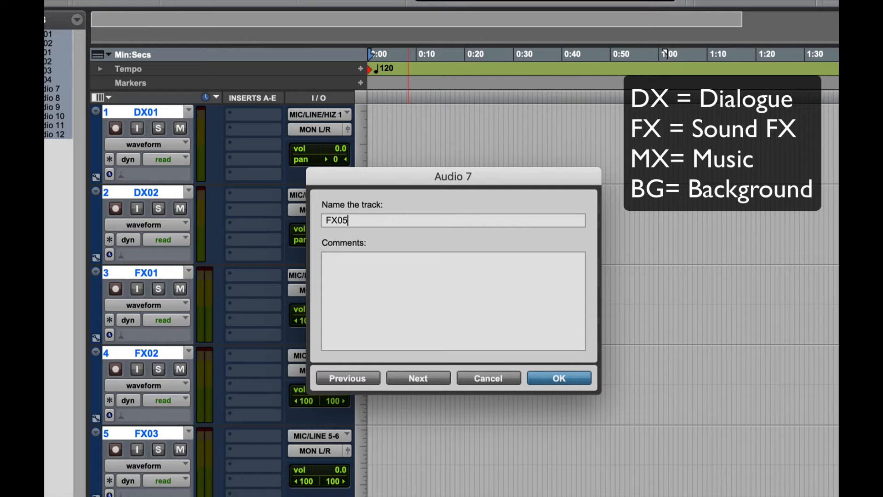
{"action": "key", "text": "super+Right"}
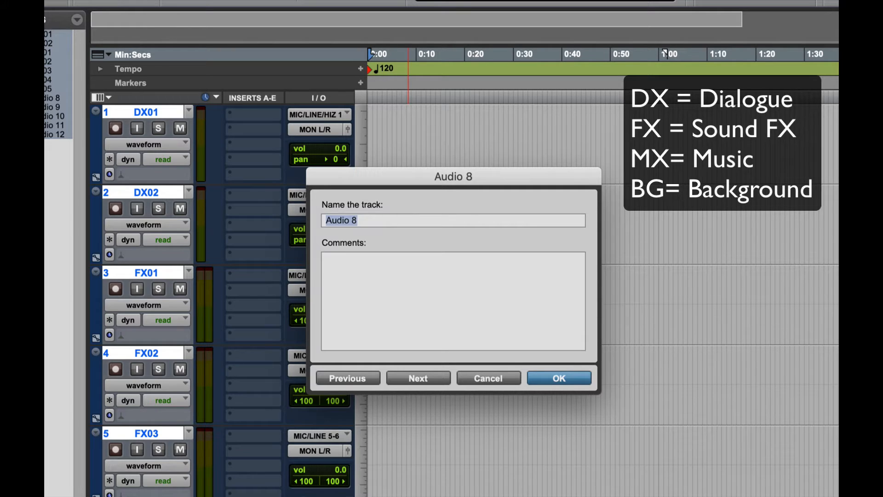
Rename track Audio 8 as MX01, copy that name for reuse and advance to Audio 9.
{"action": "type", "text": "MX"}
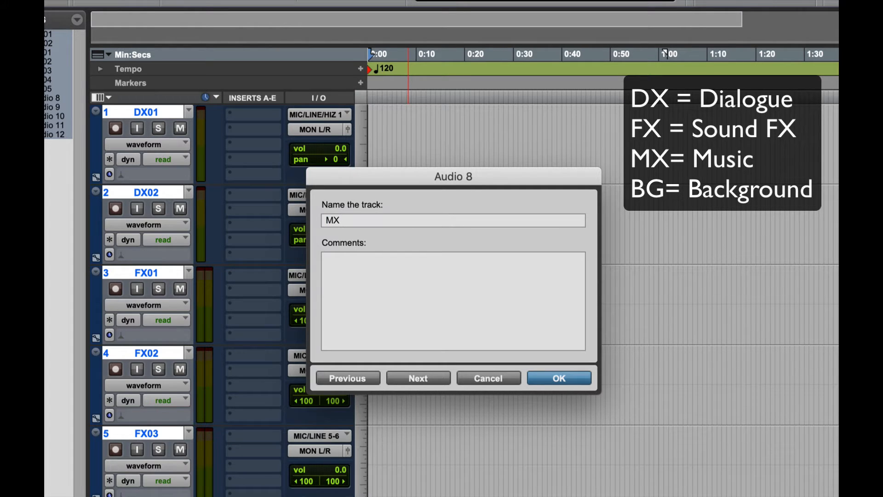
{"action": "type", "text": "01"}
{"action": "key", "text": "shift+Left"}
{"action": "key", "text": "shift+Left"}
{"action": "key", "text": "shift+Left"}
{"action": "key", "text": "shift+Left"}
{"action": "key", "text": "super+c"}
{"action": "key", "text": "super+Right"}
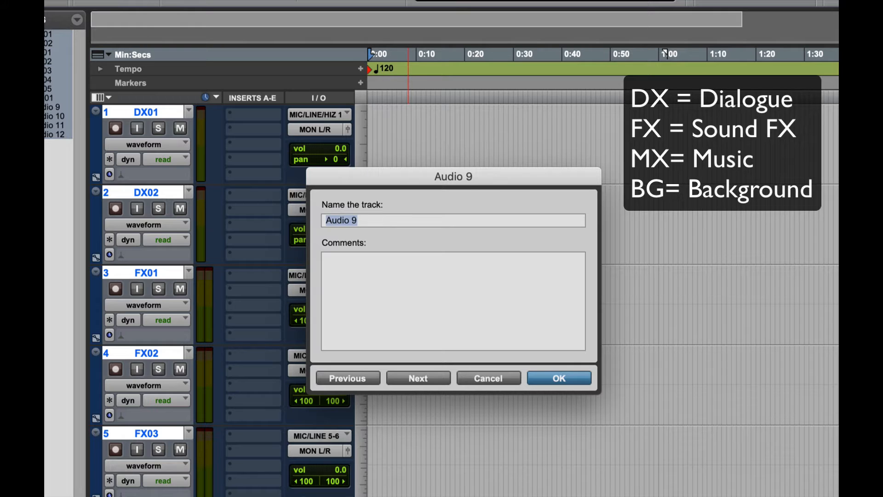
Rename tracks Audio 9 and Audio 10 as MX02 and MX03, reusing the copied music track name.
{"action": "key", "text": "super+v"}
{"action": "key", "text": "super+Right"}
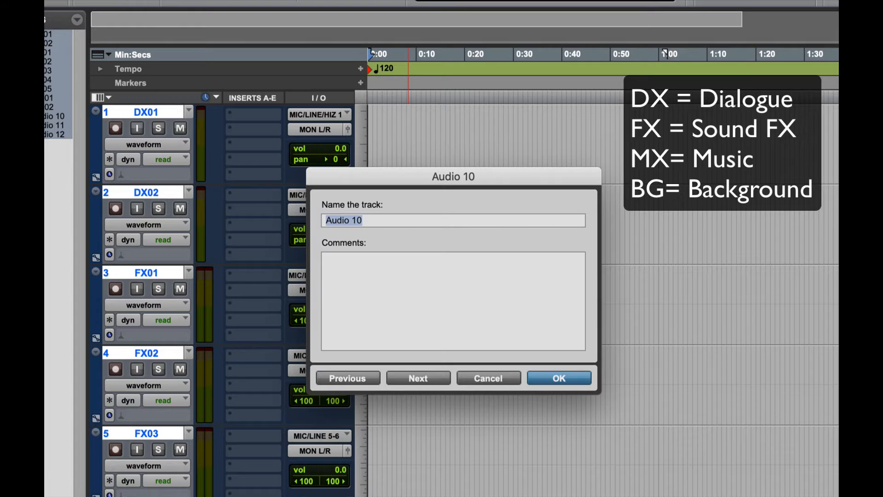
{"action": "key", "text": "super+v"}
{"action": "key", "text": "BackSpace"}
{"action": "type", "text": "3"}
{"action": "key", "text": "super+Right"}
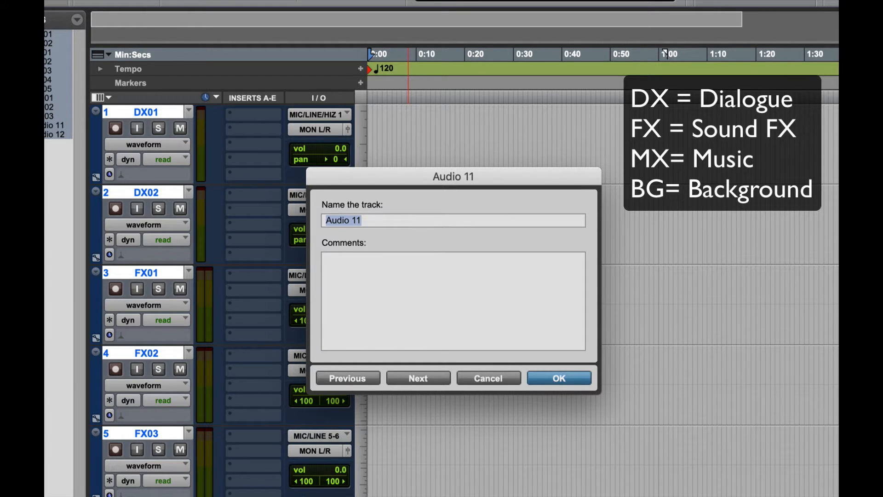
Rename the last two tracks, Audio 11 and Audio 12, as BG01 and BG02.
{"action": "type", "text": "BG01"}
{"action": "key", "text": "super+a"}
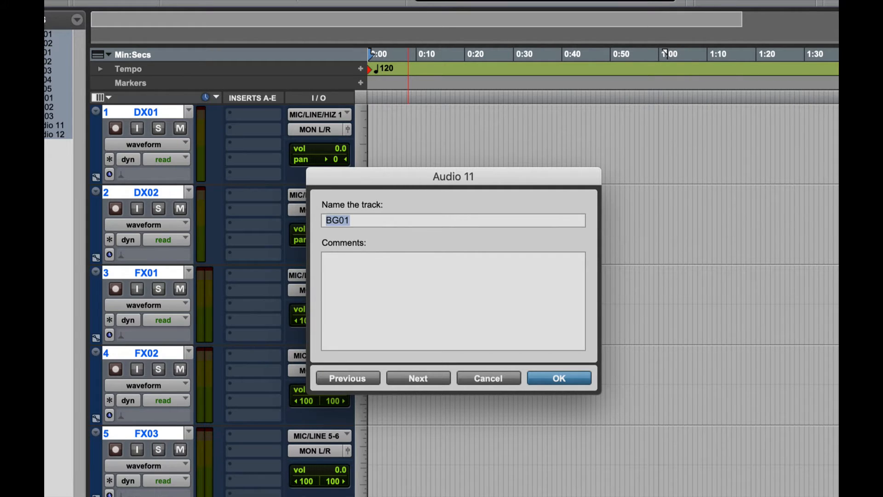
{"action": "key", "text": "super+Right"}
{"action": "type", "text": "BG01"}
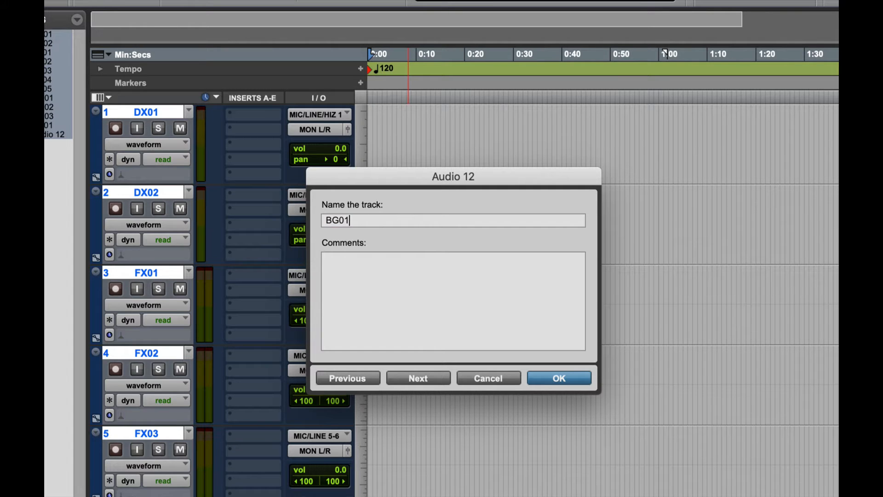
{"action": "key", "text": "BackSpace"}
{"action": "type", "text": "2"}
{"action": "key", "text": "super+Right"}
Cycle through the renamed tracks to check their names and close the track naming dialog.
{"action": "key", "text": "super+Right"}
{"action": "key", "text": "super+Right"}
{"action": "key", "text": "super+Right"}
{"action": "key", "text": "super+Right"}
{"action": "key", "text": "super+Right"}
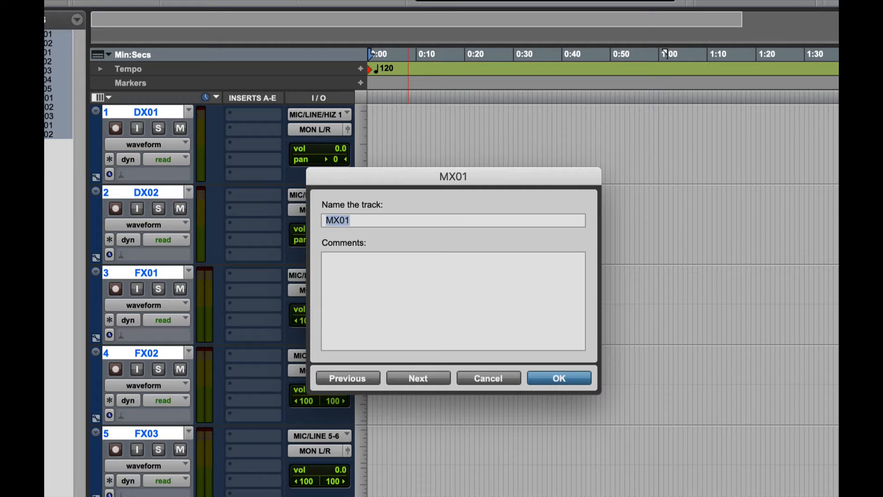
{"action": "left_click", "coordinate": [549, 377]}
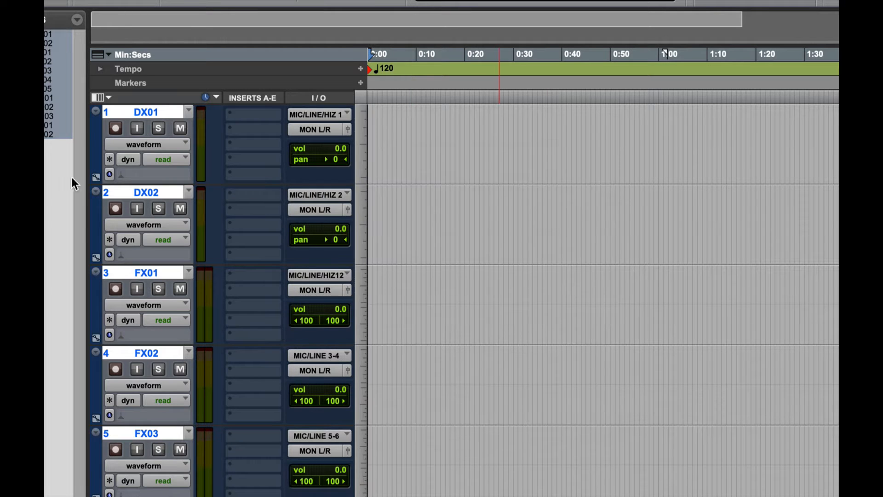
Deselect all the tracks and select them all again.
{"action": "left_click", "coordinate": [139, 192], "text": "alt"}
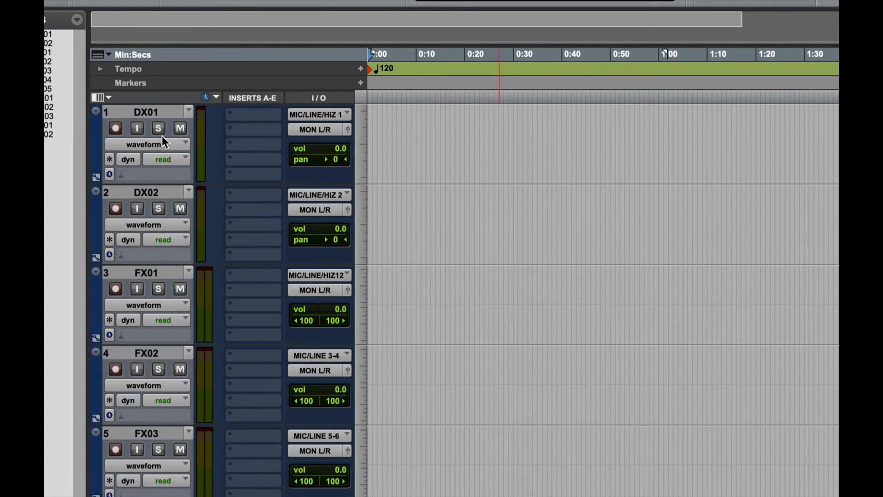
{"action": "left_click", "coordinate": [155, 110]}
{"action": "left_click", "coordinate": [157, 194], "text": "alt"}
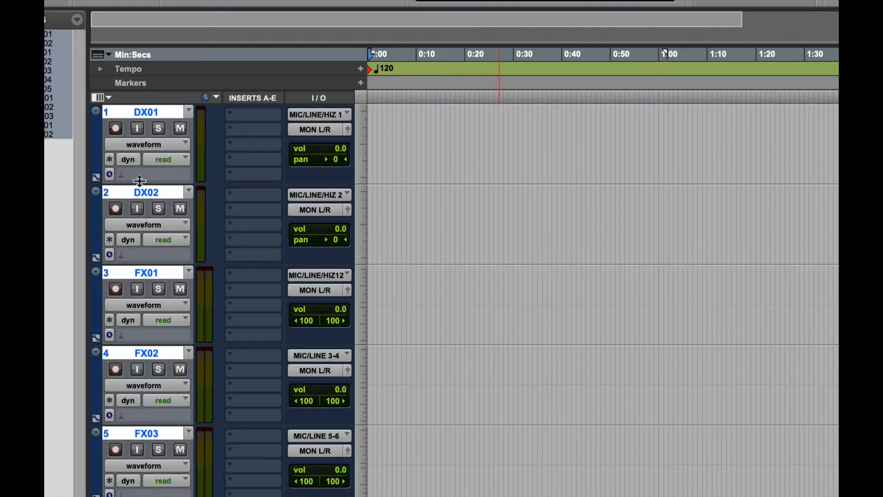
Color the two dialogue tracks DX01 and DX02 red, moving the color palette clear of the toolbar.
{"action": "left_click", "coordinate": [131, 113]}
{"action": "left_click", "coordinate": [142, 190], "text": "shift"}
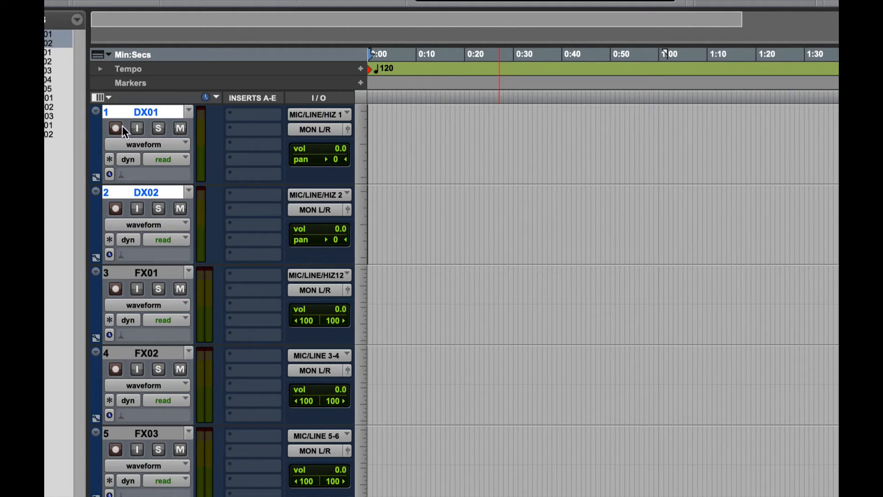
{"action": "double_click", "coordinate": [97, 134]}
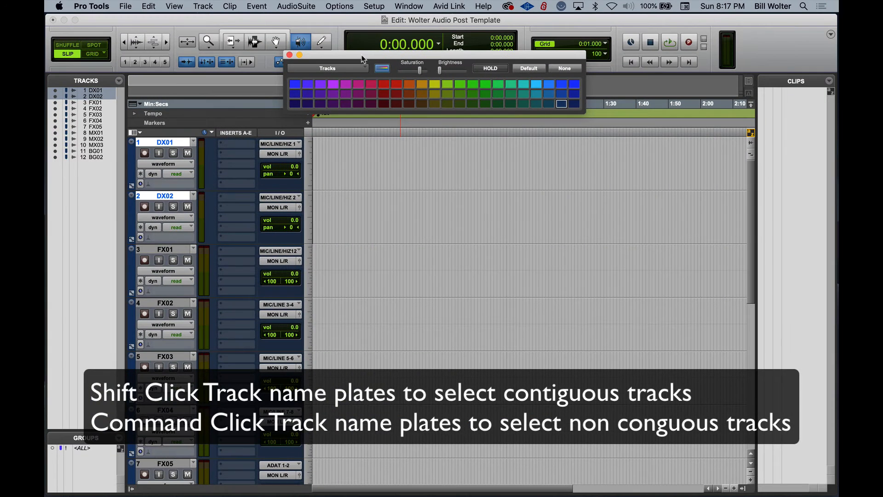
{"action": "left_click_drag", "start_coordinate": [362, 59], "coordinate": [371, 244]}
{"action": "left_click", "coordinate": [392, 270]}
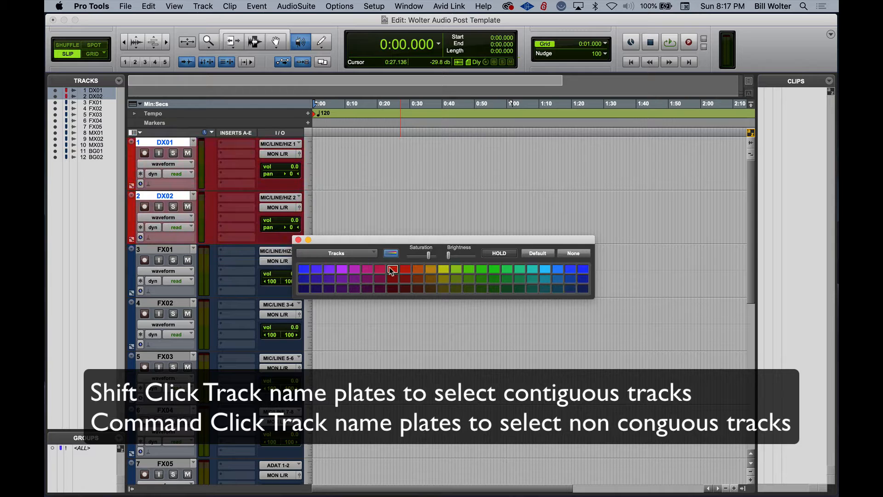
Color the sound effects tracks FX01 through FX05 orange.
{"action": "left_click", "coordinate": [165, 250]}
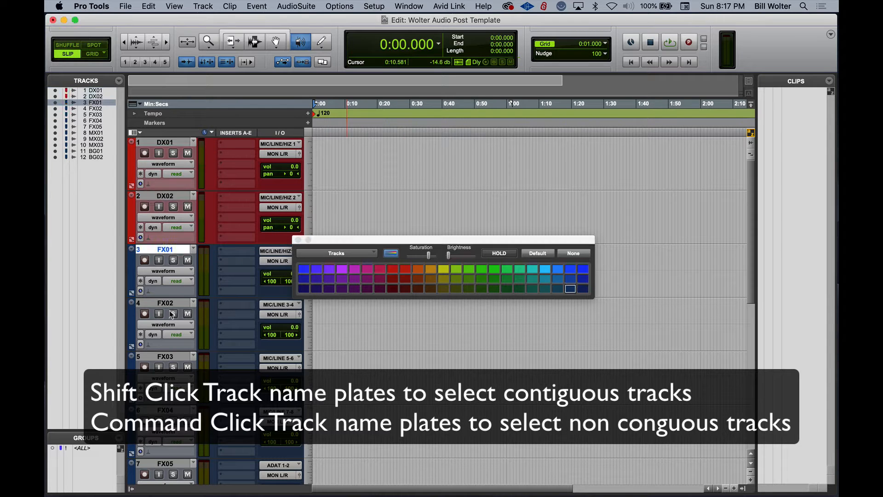
{"action": "scroll", "coordinate": [171, 314], "scroll_direction": "down", "scroll_amount": 3}
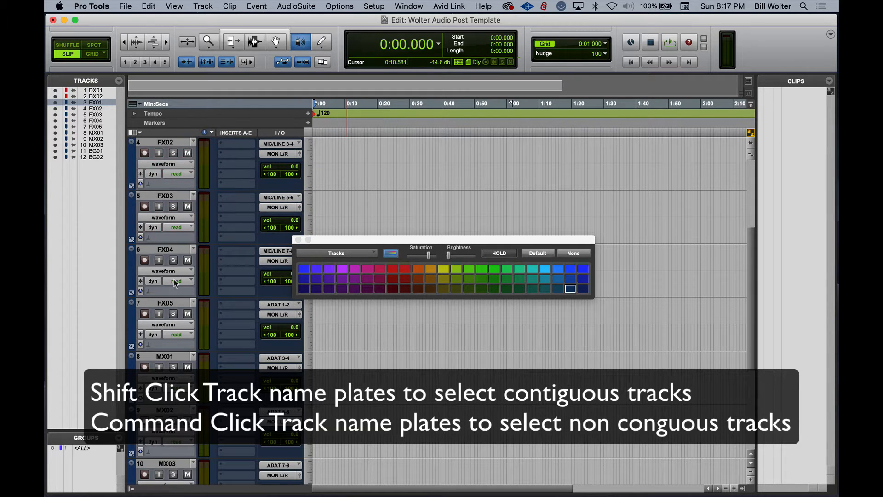
{"action": "left_click", "coordinate": [166, 304], "text": "shift"}
{"action": "scroll", "coordinate": [171, 259], "scroll_direction": "up", "scroll_amount": 2}
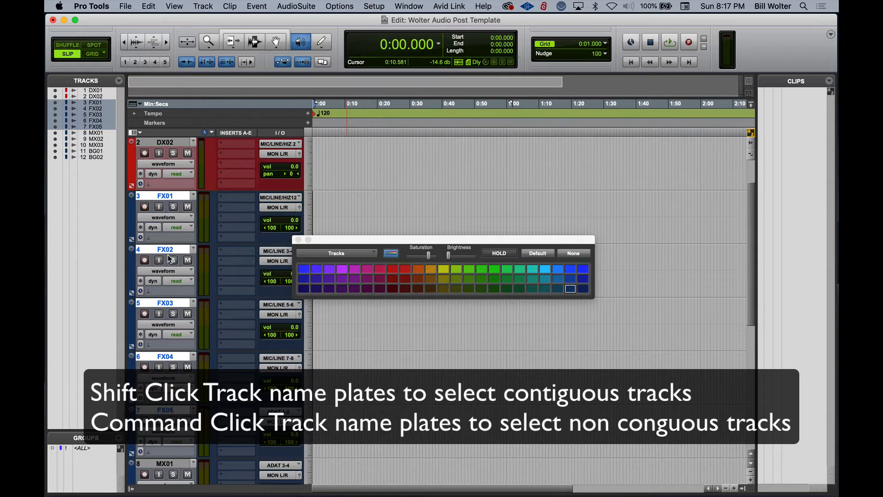
{"action": "left_click", "coordinate": [418, 269]}
Color the music tracks MX01, MX02 and MX03 bright green.
{"action": "scroll", "coordinate": [233, 213], "scroll_direction": "down", "scroll_amount": 2}
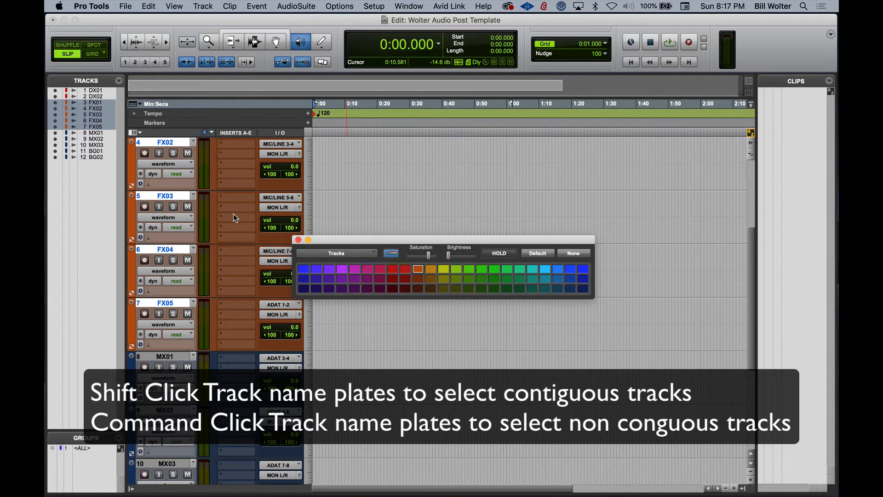
{"action": "scroll", "coordinate": [214, 231], "scroll_direction": "down", "scroll_amount": 1}
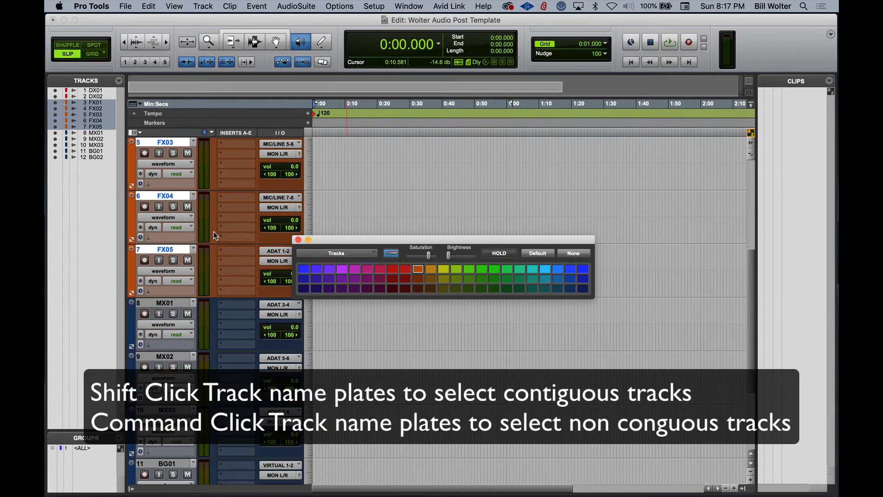
{"action": "scroll", "coordinate": [214, 231], "scroll_direction": "down", "scroll_amount": 2}
{"action": "left_click", "coordinate": [166, 196]}
{"action": "left_click", "coordinate": [173, 250], "text": "shift"}
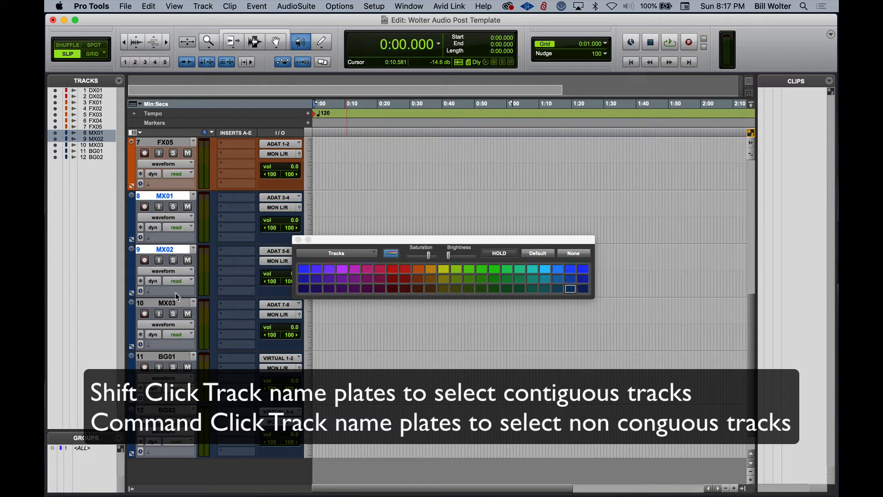
{"action": "left_click", "coordinate": [176, 303], "text": "shift"}
{"action": "left_click", "coordinate": [469, 269]}
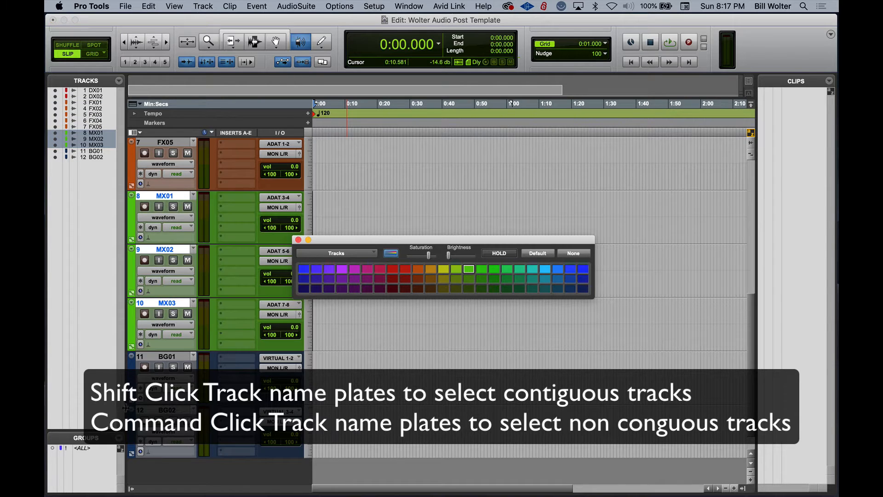
Color the background tracks BG01 and BG02 yellow and close the color palette.
{"action": "left_click", "coordinate": [167, 356]}
{"action": "left_click", "coordinate": [166, 410], "text": "shift"}
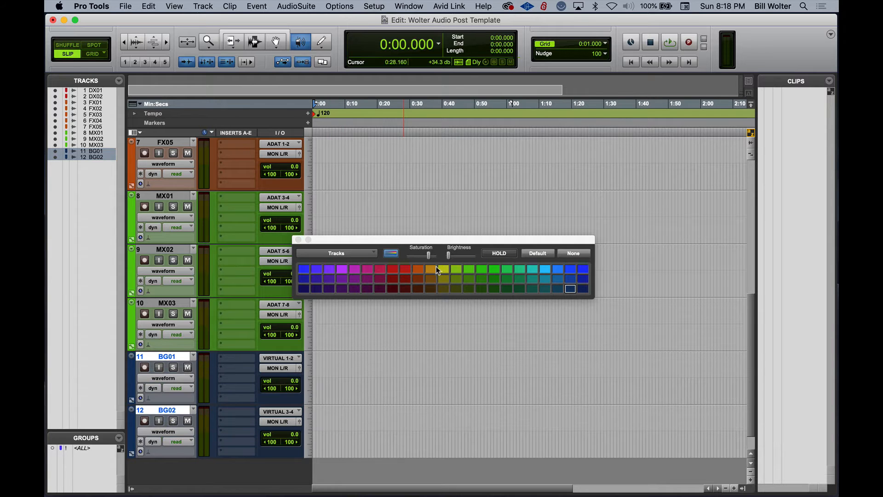
{"action": "left_click", "coordinate": [445, 269]}
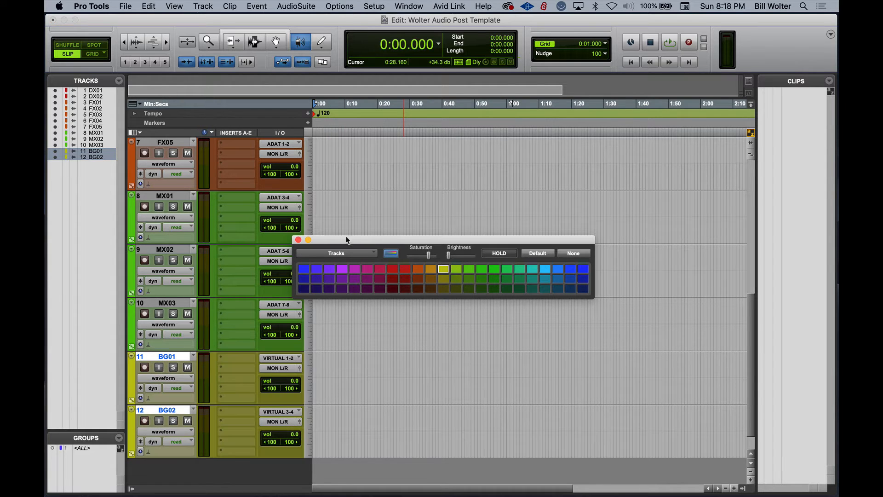
{"action": "left_click", "coordinate": [298, 240]}
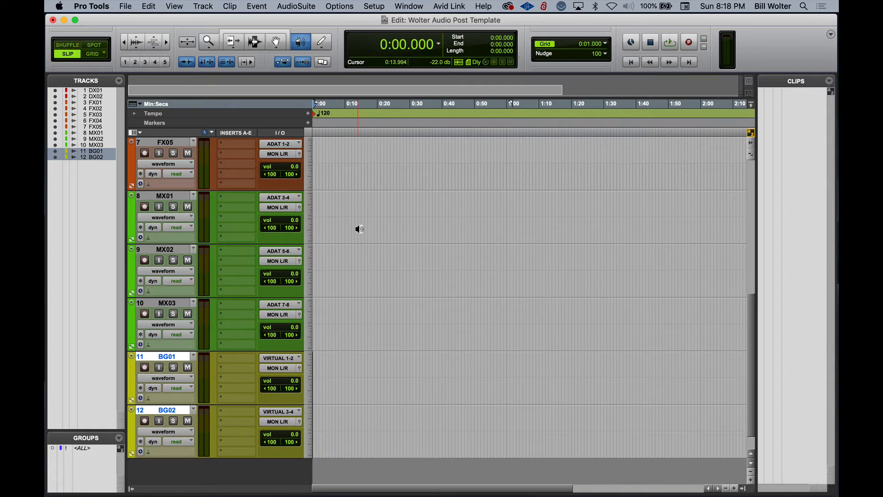
Reopen the color palette from track DX01, try the channel strip color saturation at its minimum, and raise it back to just above the middle.
{"action": "scroll", "coordinate": [263, 248], "scroll_direction": "up", "scroll_amount": 10}
{"action": "scroll", "coordinate": [263, 256], "scroll_direction": "down", "scroll_amount": 3}
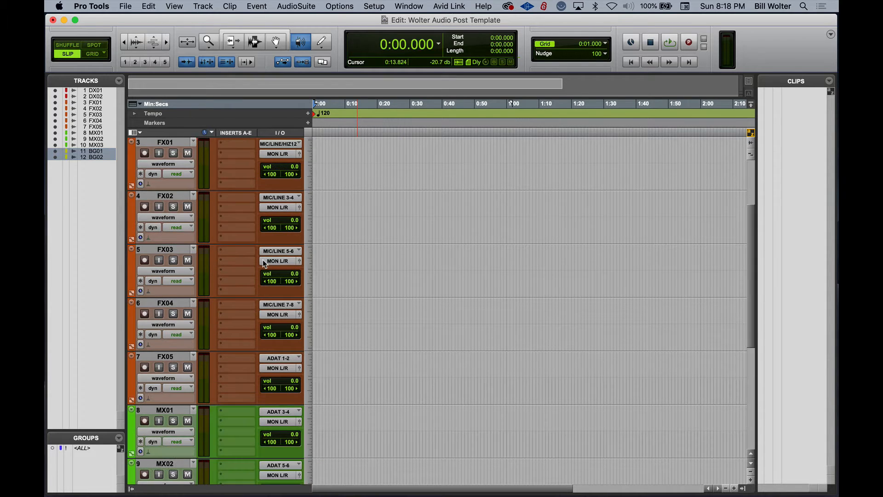
{"action": "scroll", "coordinate": [263, 258], "scroll_direction": "up", "scroll_amount": 3}
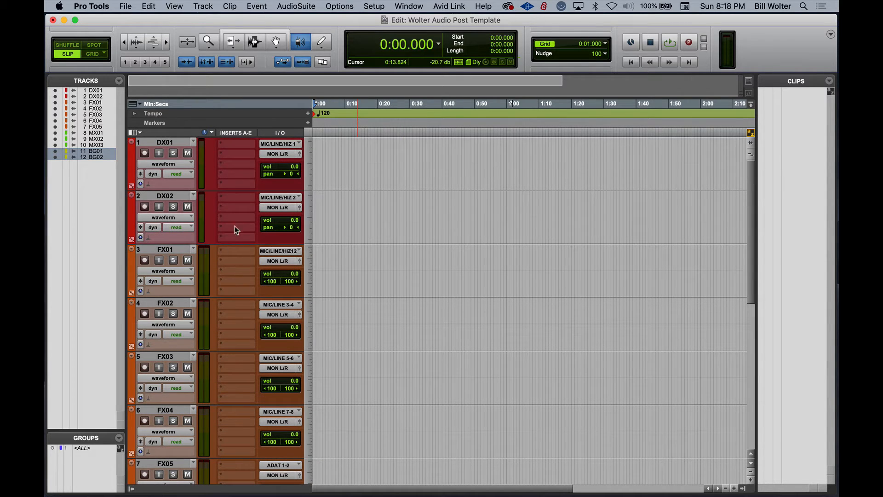
{"action": "double_click", "coordinate": [131, 161]}
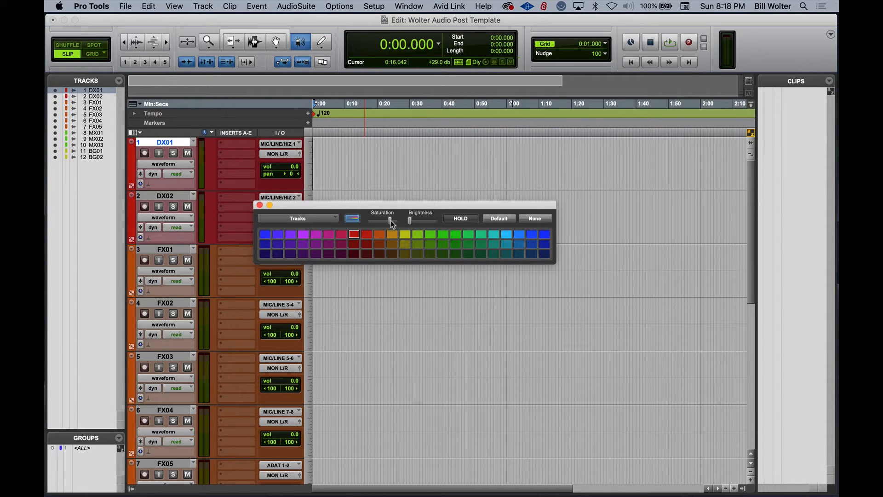
{"action": "left_click_drag", "start_coordinate": [391, 220], "coordinate": [351, 216]}
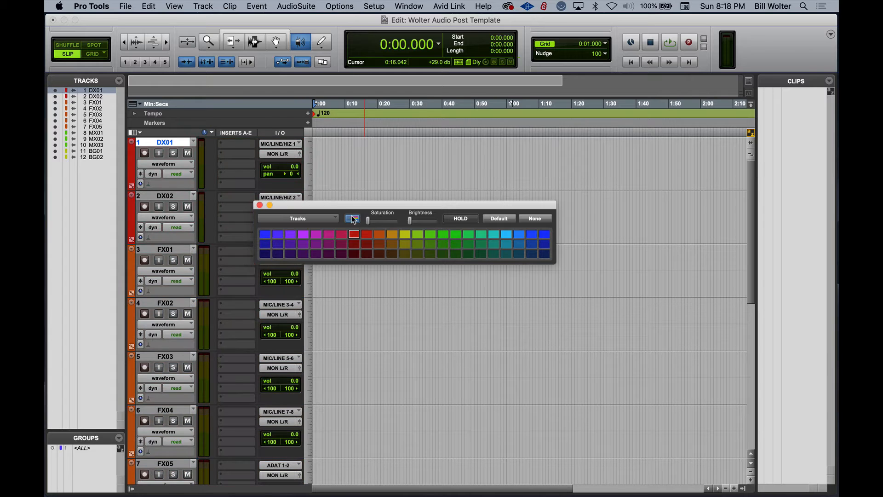
{"action": "left_click", "coordinate": [353, 219]}
{"action": "left_click_drag", "start_coordinate": [373, 220], "coordinate": [354, 221]}
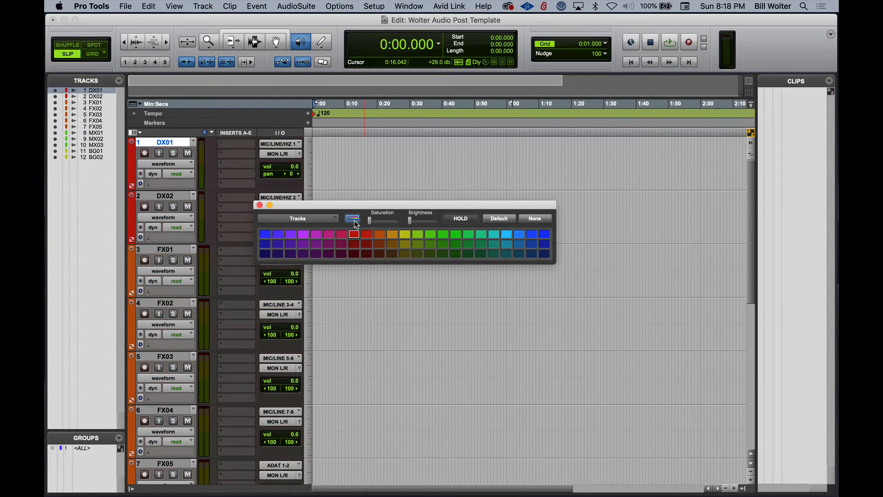
{"action": "left_click", "coordinate": [386, 222]}
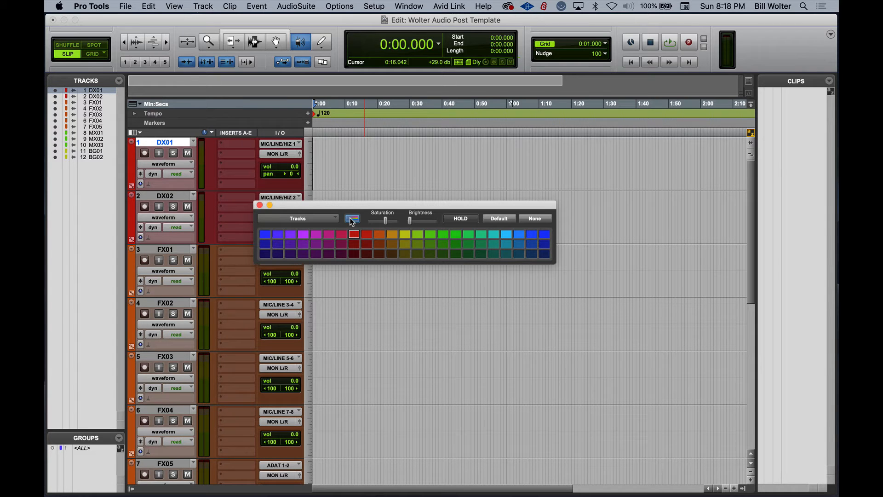
Switch to the Mix window with the color palette closed, and offset the window slightly to expose the Edit window behind it.
{"action": "key", "text": "super+equal"}
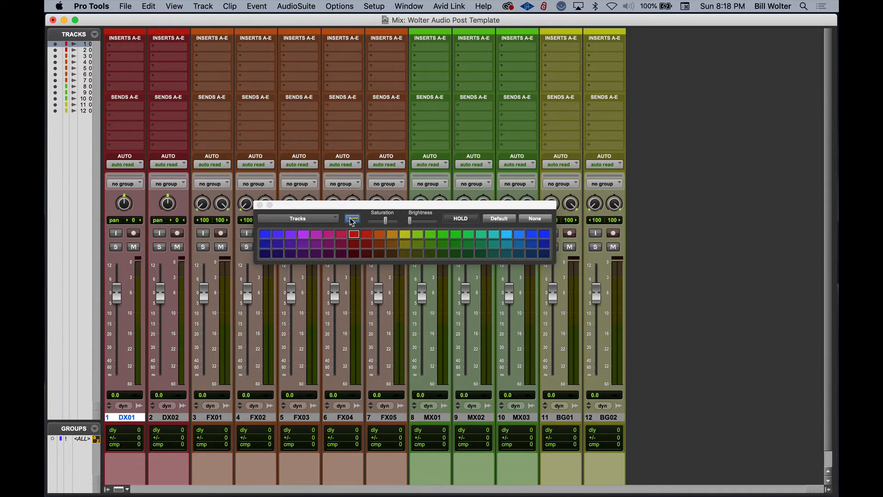
{"action": "key", "text": "super+equal"}
{"action": "key", "text": "super+equal"}
{"action": "key", "text": "super+equal"}
{"action": "key", "text": "super+equal"}
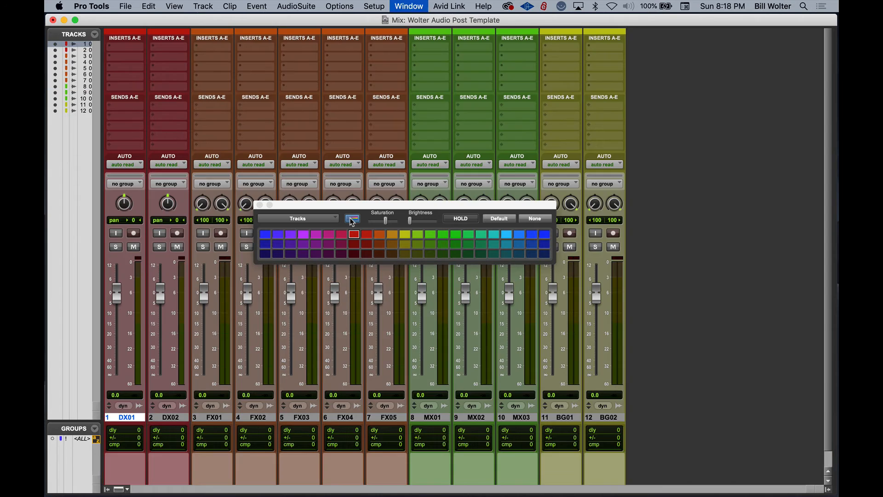
{"action": "key", "text": "super+equal"}
{"action": "key", "text": "super+equal"}
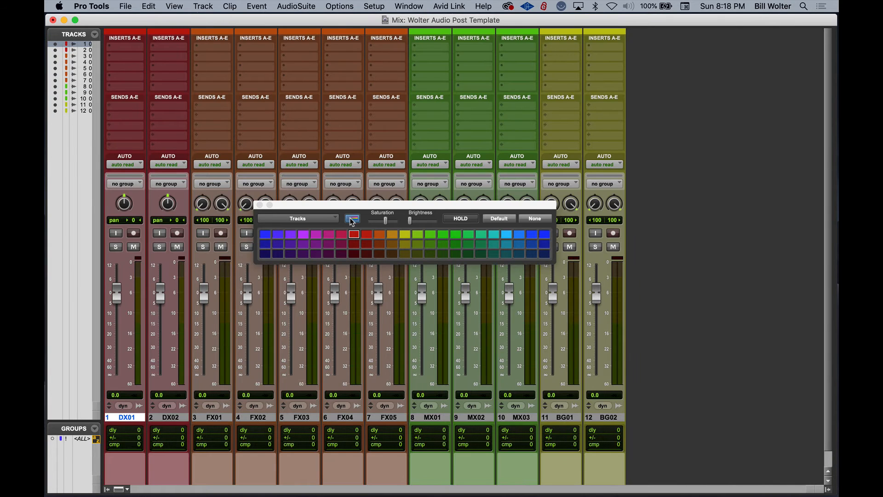
{"action": "left_click", "coordinate": [260, 205]}
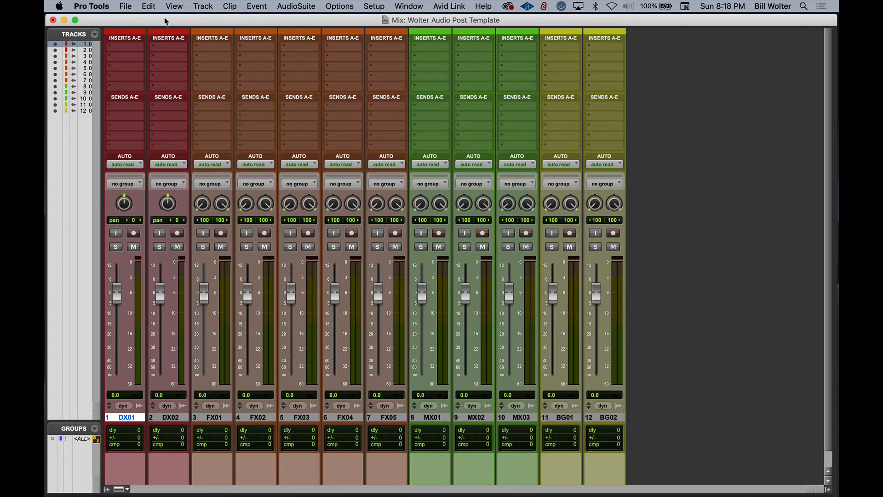
{"action": "left_click_drag", "start_coordinate": [166, 21], "coordinate": [213, 24]}
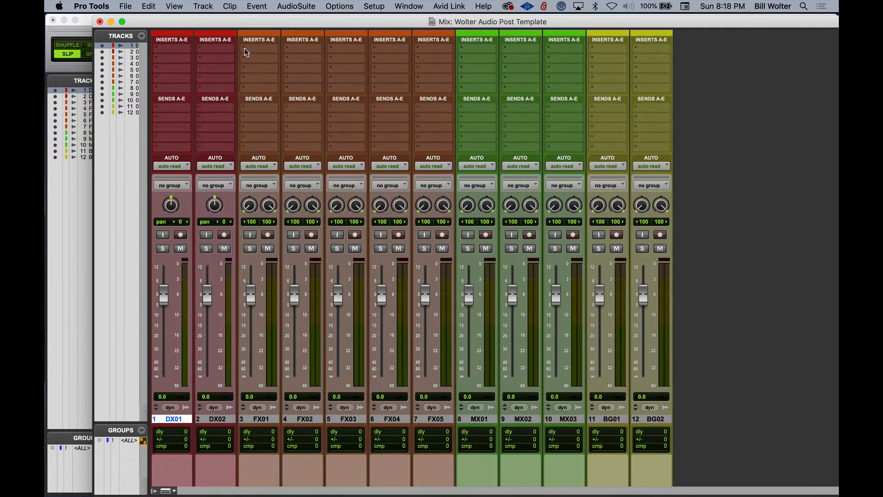
{"action": "left_click", "coordinate": [244, 48]}
{"action": "key", "text": "Escape"}
{"action": "left_click", "coordinate": [256, 47]}
{"action": "mouse_move", "coordinate": [252, 48]}
{"action": "mouse_move", "coordinate": [407, 209]}
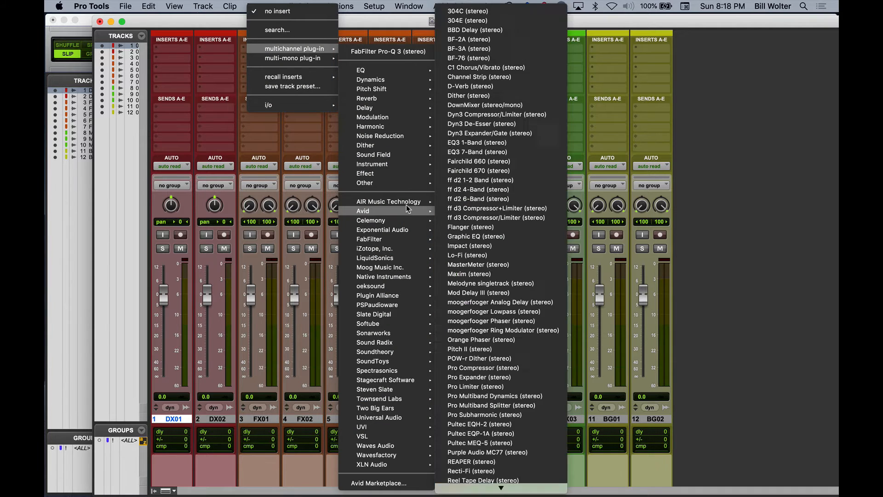
{"action": "mouse_move", "coordinate": [407, 182]}
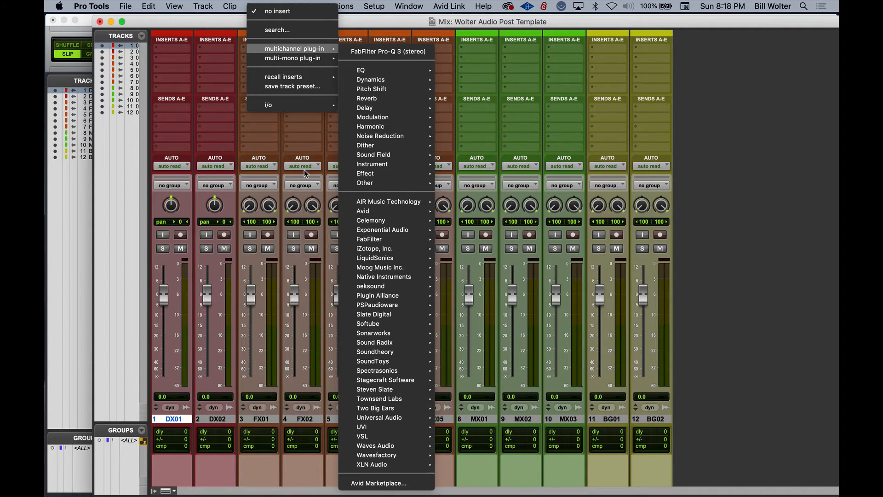
{"action": "left_click", "coordinate": [170, 44]}
Insert the mono Signal Generator plug-in from the Other category in the first insert slot of track DX01.
{"action": "left_click", "coordinate": [169, 45]}
{"action": "mouse_move", "coordinate": [209, 50]}
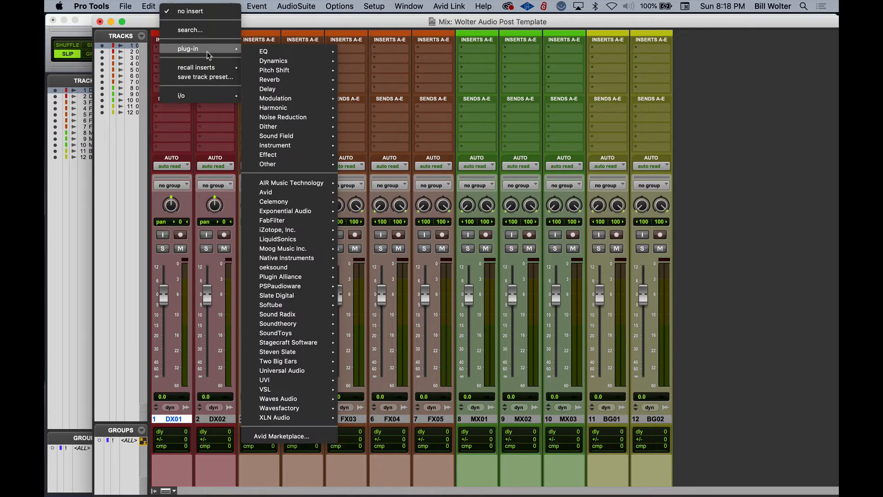
{"action": "mouse_move", "coordinate": [294, 164]}
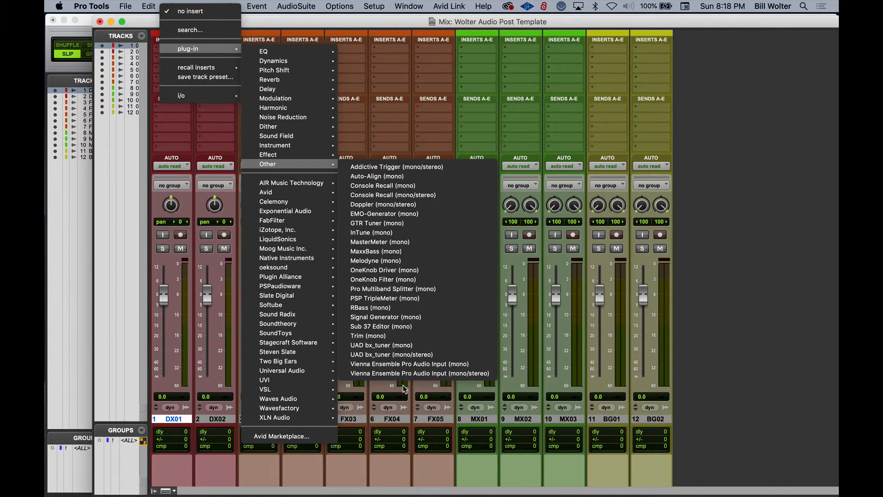
{"action": "left_click", "coordinate": [396, 317]}
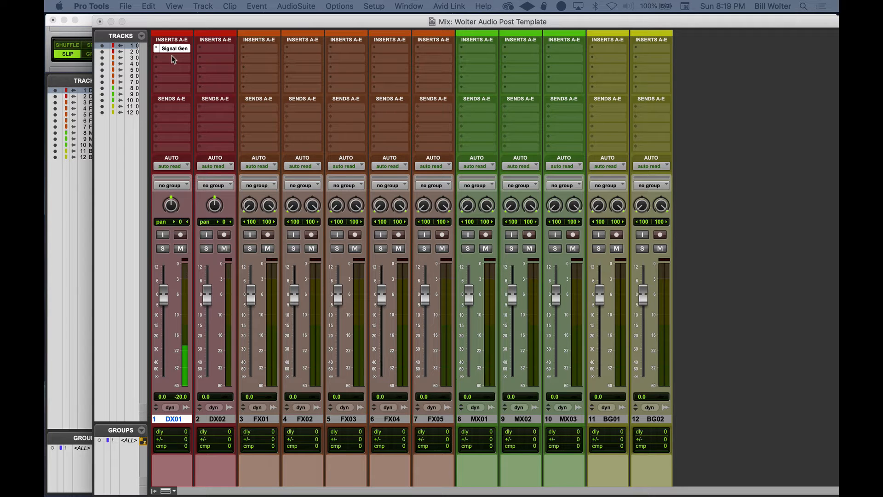
Move the Signal Generator insert from DX01 across the neighbouring tracks to the first insert slot of FX03.
{"action": "left_click_drag", "start_coordinate": [174, 49], "coordinate": [211, 50]}
{"action": "left_click_drag", "start_coordinate": [217, 50], "coordinate": [349, 52]}
{"action": "left_click", "coordinate": [352, 50]}
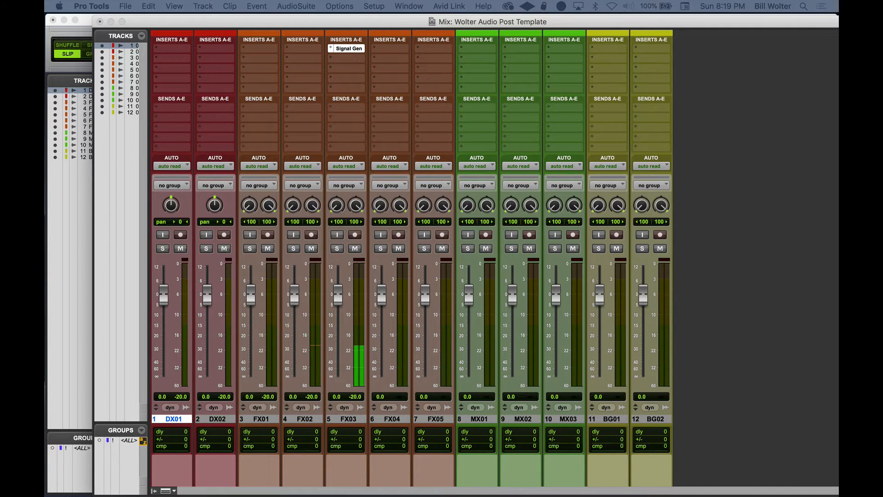
Bypass the Signal Generator on FX03 and close its plug-in window.
{"action": "left_click_drag", "start_coordinate": [612, 19], "coordinate": [583, 180]}
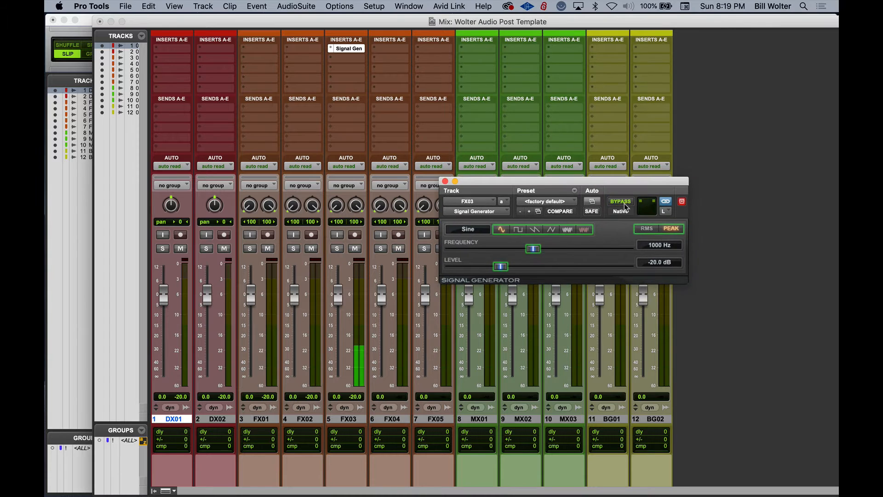
{"action": "left_click", "coordinate": [620, 202]}
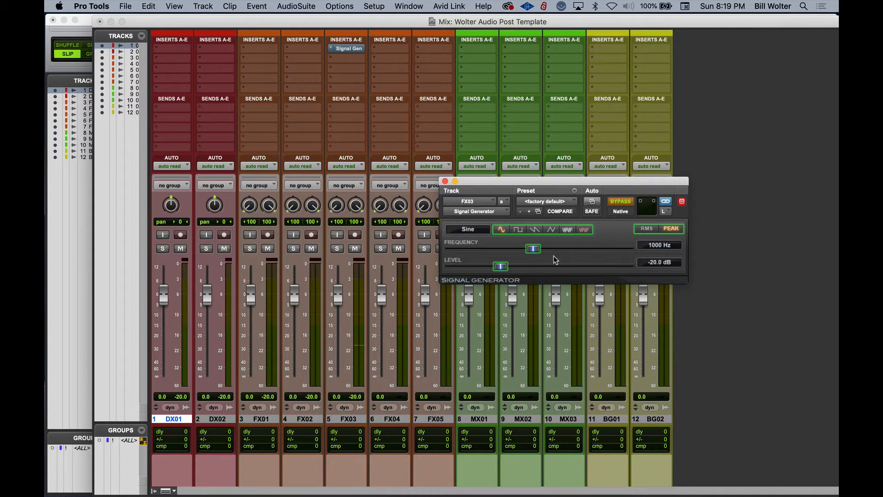
{"action": "left_click", "coordinate": [445, 181]}
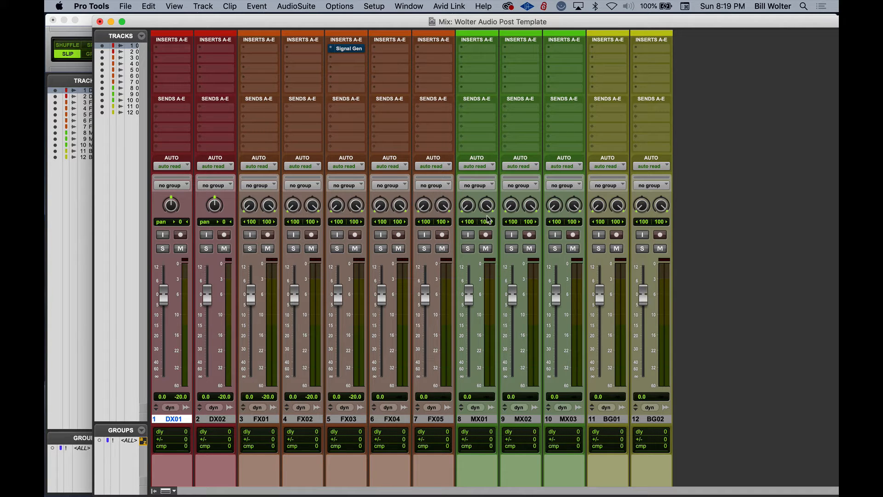
Create one stereo Master Fader track and place it ahead of DX01 as the first track.
{"action": "key", "text": "super+shift+n"}
{"action": "key", "text": "super+Down"}
{"action": "key", "text": "super+Right"}
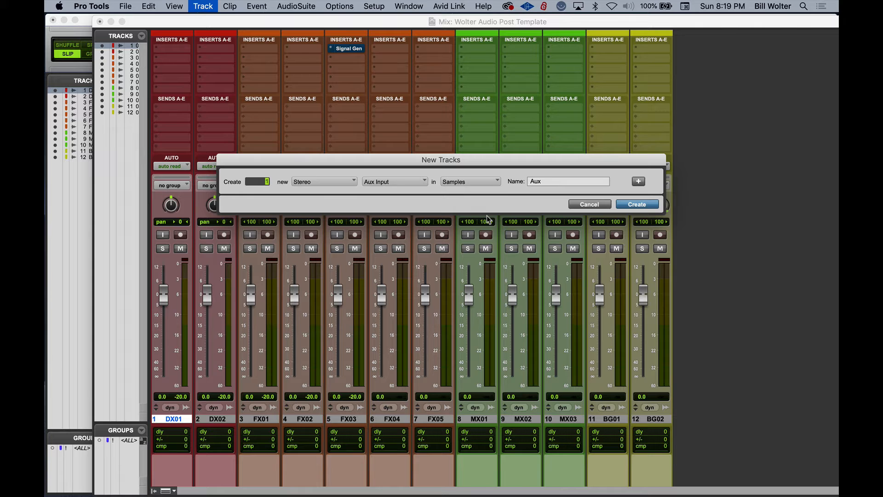
{"action": "key", "text": "super+Right"}
{"action": "key", "text": "Return"}
{"action": "left_click_drag", "start_coordinate": [215, 420], "coordinate": [153, 421]}
Color the master fader track bright red, matching the dialogue tracks, and close the color palette.
{"action": "scroll", "coordinate": [179, 445], "scroll_direction": "down", "scroll_amount": 2}
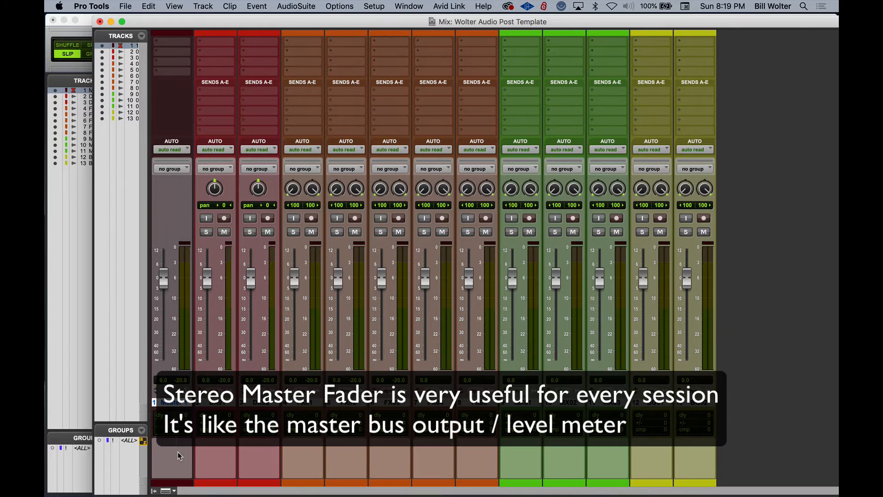
{"action": "double_click", "coordinate": [182, 483]}
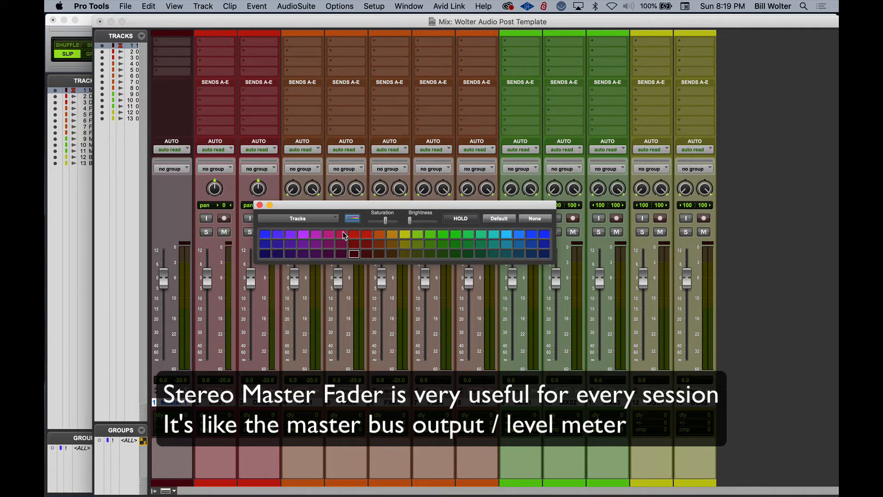
{"action": "left_click", "coordinate": [354, 234]}
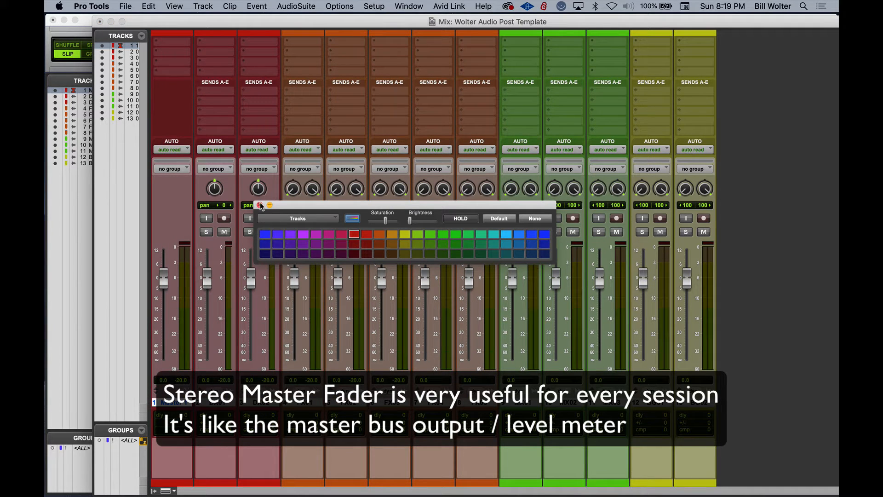
{"action": "left_click", "coordinate": [260, 205]}
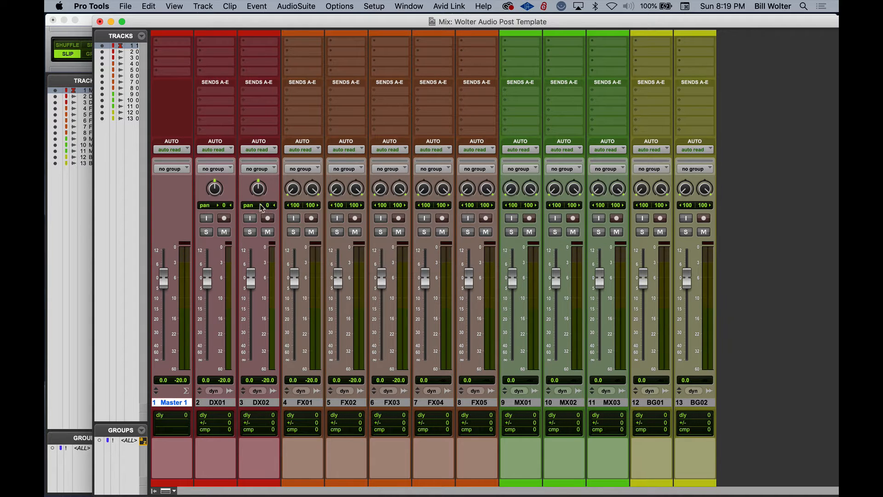
Select each track family in turn: DX01 and DX02, FX01 through FX05, and MX01 through MX03.
{"action": "left_click", "coordinate": [222, 401]}
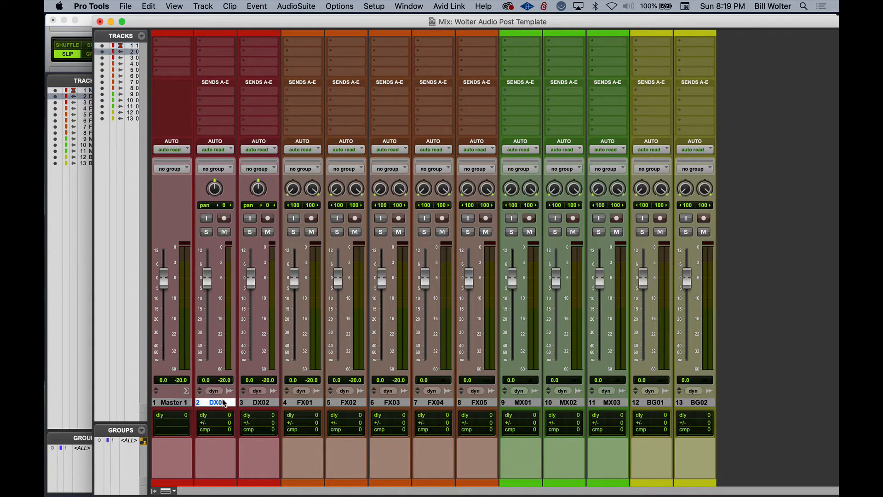
{"action": "left_click", "coordinate": [252, 400]}
{"action": "left_click", "coordinate": [219, 403], "text": "shift"}
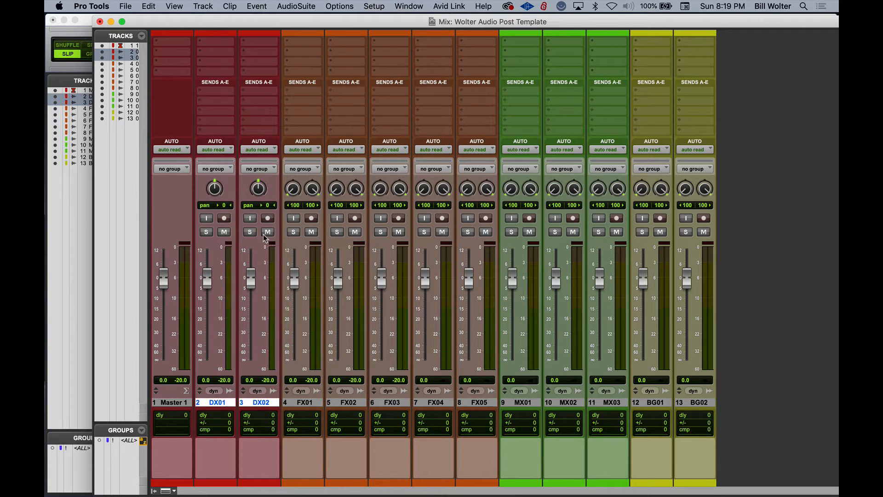
{"action": "left_click", "coordinate": [302, 403]}
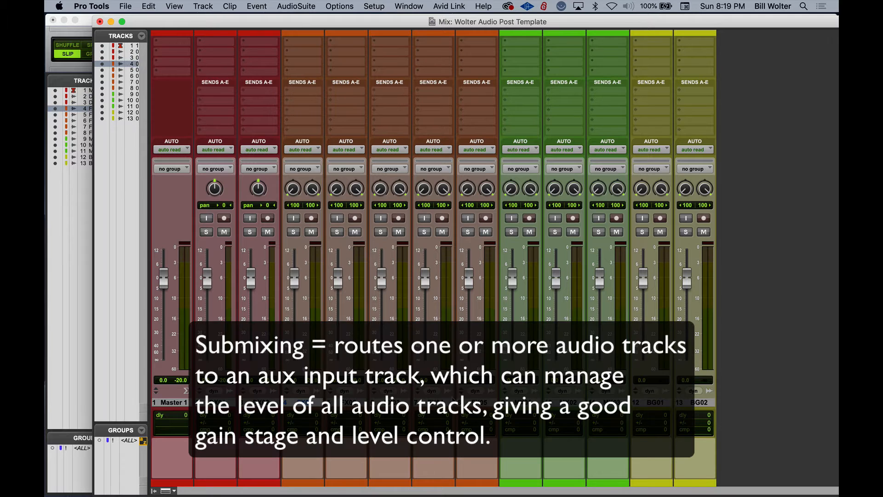
{"action": "left_click", "coordinate": [478, 402], "text": "shift"}
{"action": "left_click", "coordinate": [522, 403]}
{"action": "left_click", "coordinate": [603, 402], "text": "shift"}
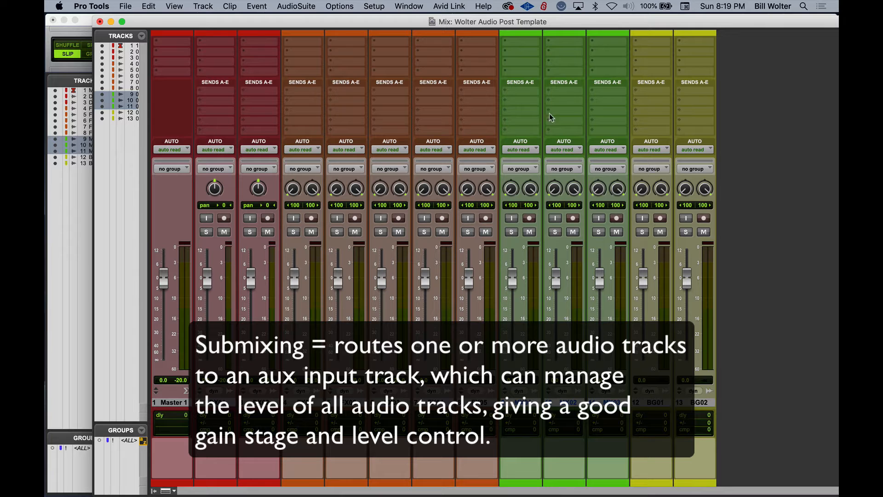
Show the I/O section on the channel strips in the Mix window.
{"action": "left_click", "coordinate": [174, 7]}
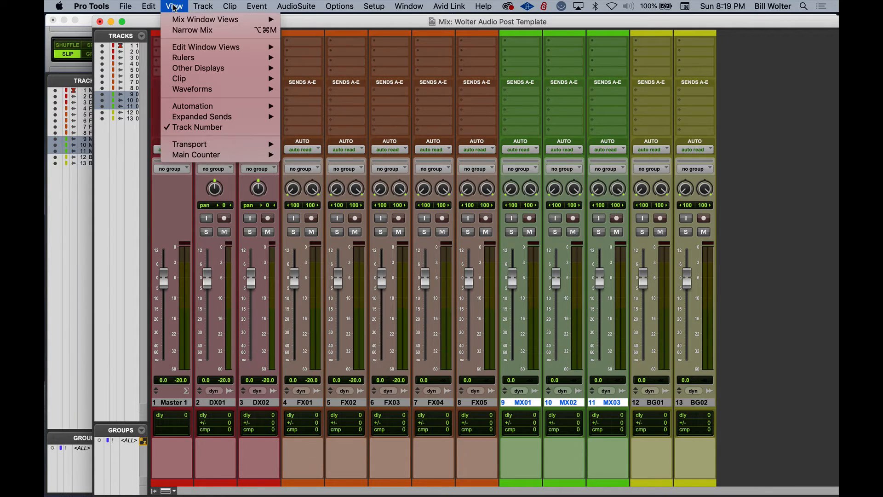
{"action": "mouse_move", "coordinate": [183, 19]}
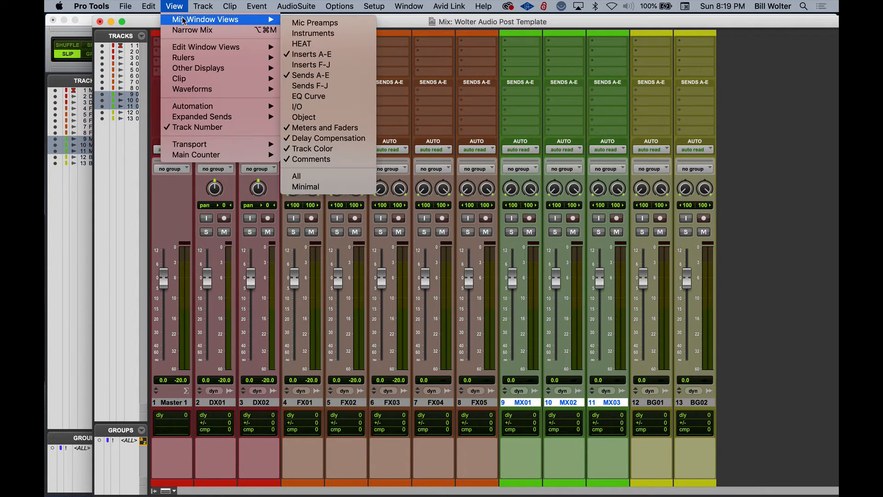
{"action": "left_click", "coordinate": [325, 110]}
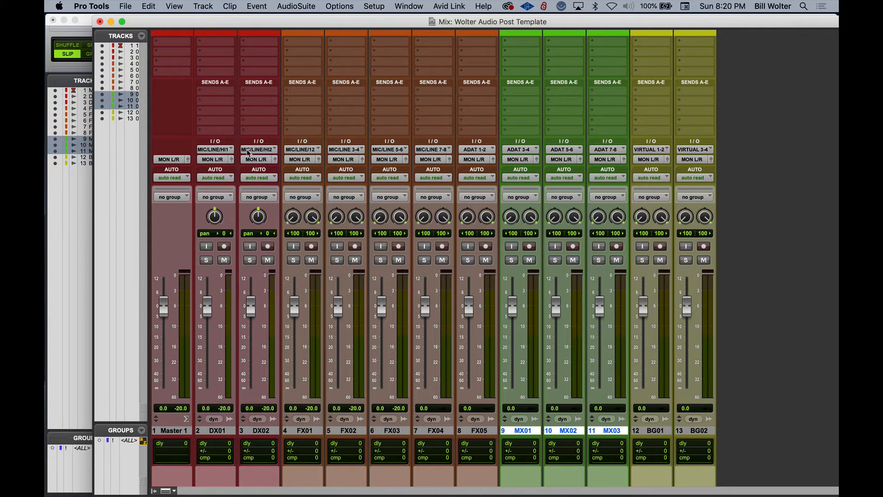
{"action": "scroll", "coordinate": [246, 84], "scroll_direction": "up", "scroll_amount": 2}
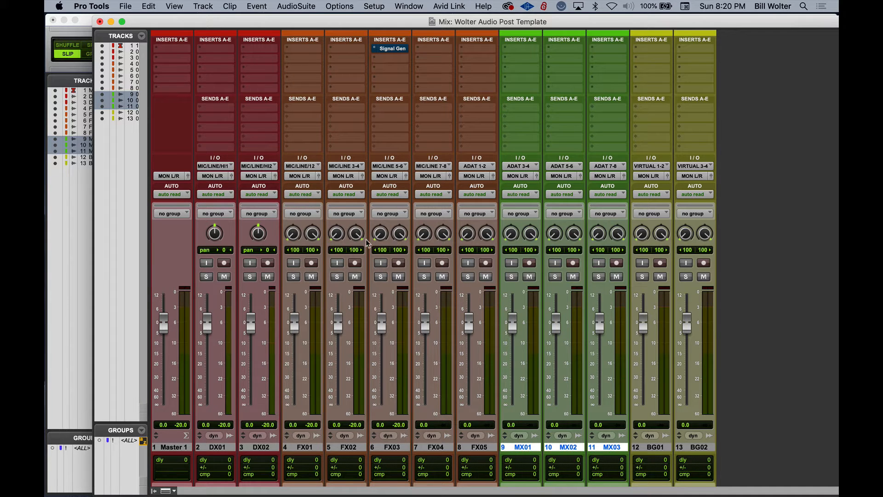
Create one stereo Aux Input track named DX Bus directly after the dialogue tracks DX01 and DX02, with the timebase in samples.
{"action": "left_click", "coordinate": [219, 447]}
{"action": "left_click", "coordinate": [258, 447], "text": "shift"}
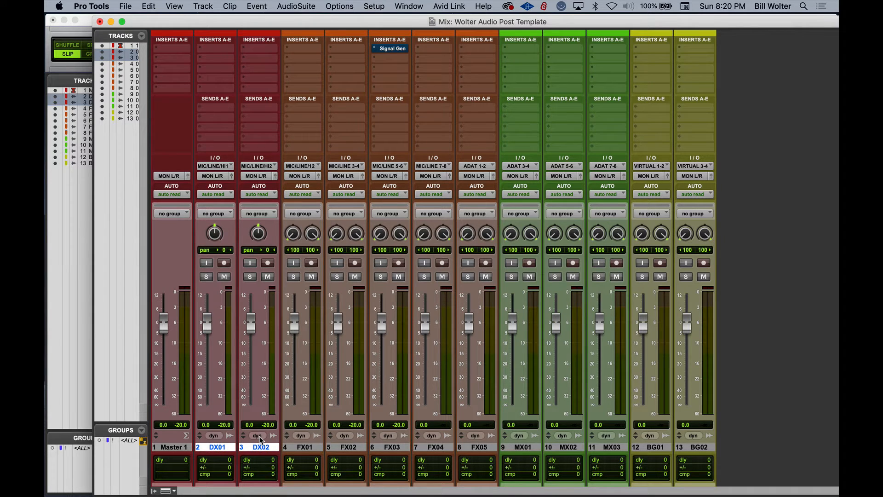
{"action": "key", "text": "super+shift+n"}
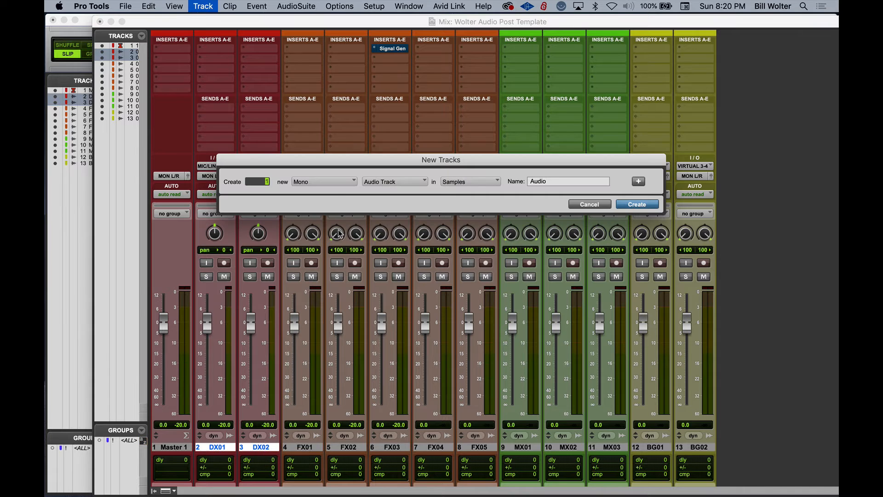
{"action": "left_click", "coordinate": [319, 180]}
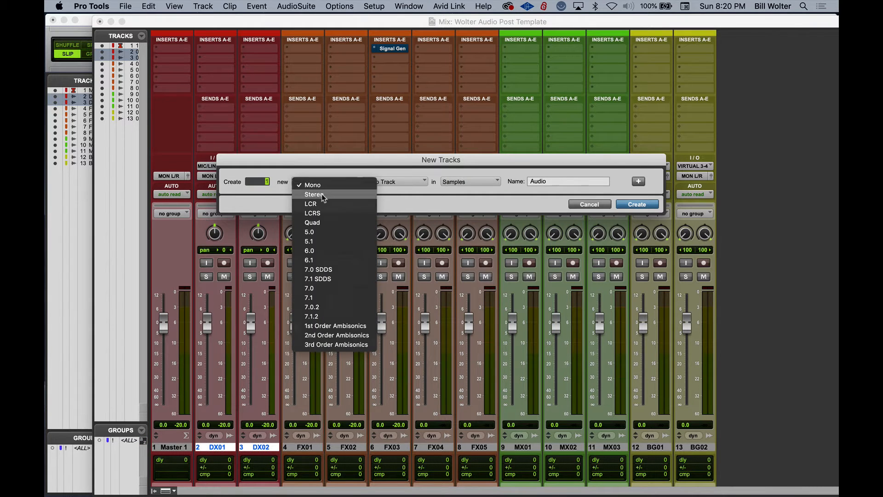
{"action": "left_click", "coordinate": [323, 195]}
{"action": "left_click", "coordinate": [482, 184]}
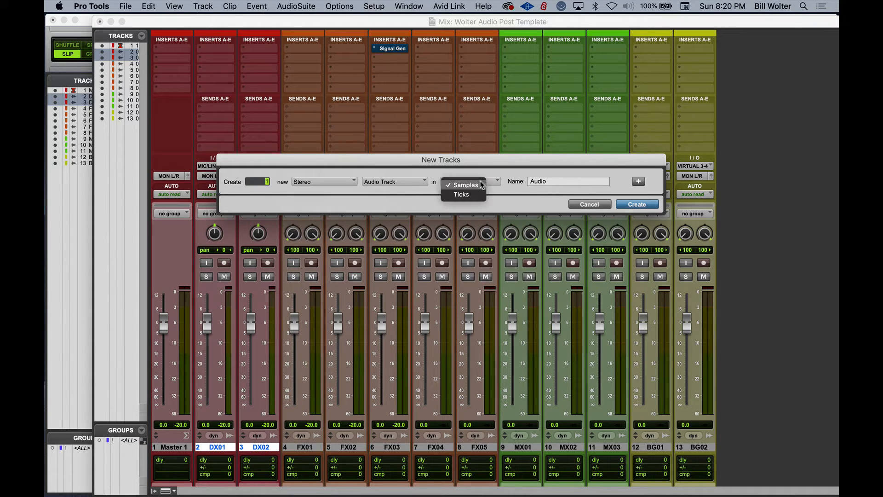
{"action": "left_click", "coordinate": [427, 168]}
{"action": "left_click", "coordinate": [414, 182]}
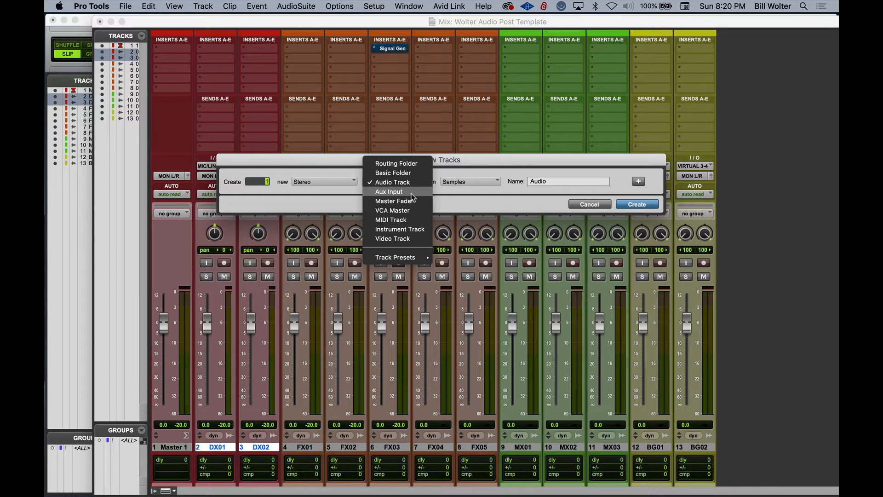
{"action": "left_click", "coordinate": [411, 193]}
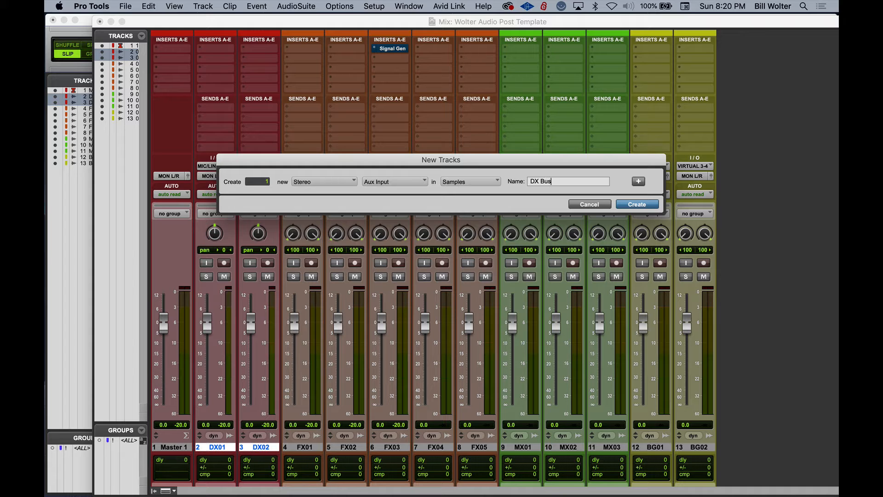
{"action": "key", "text": "Return"}
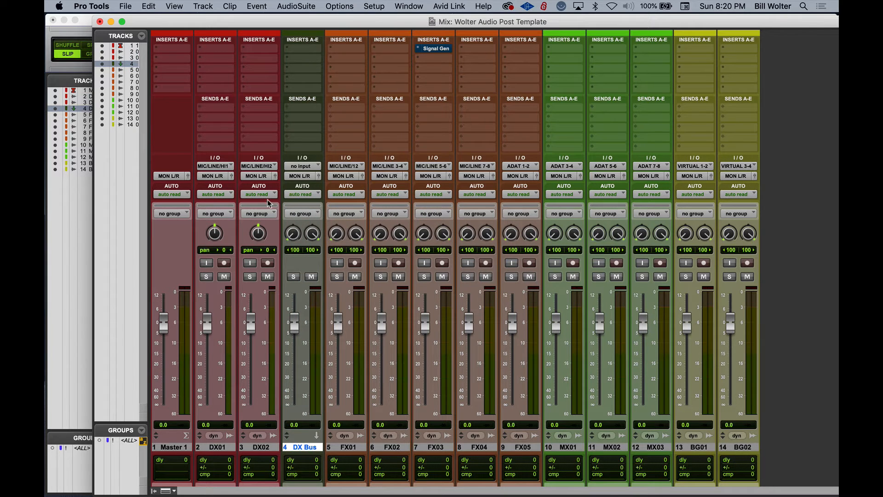
Route the outputs of the dialogue tracks DX01 and DX02 to the stereo Bus 1-2.
{"action": "left_click", "coordinate": [218, 447]}
{"action": "left_click", "coordinate": [258, 449], "text": "shift"}
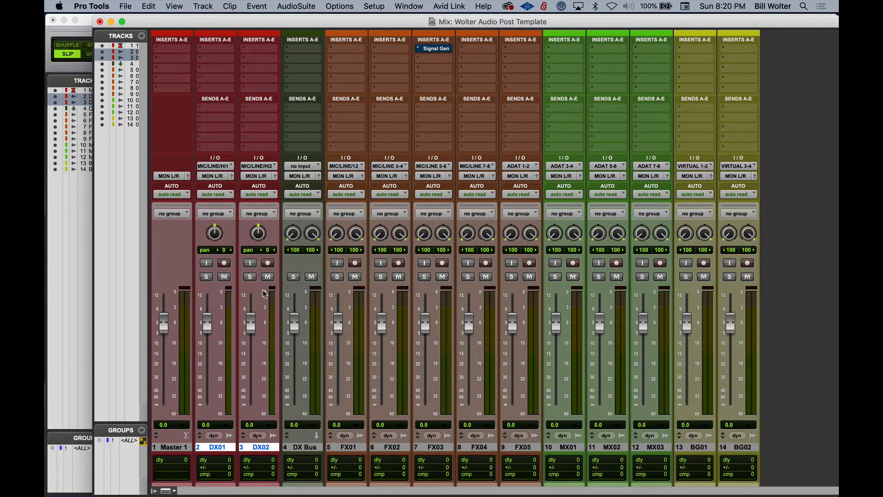
{"action": "left_click", "coordinate": [218, 177]}
{"action": "mouse_move", "coordinate": [220, 186]}
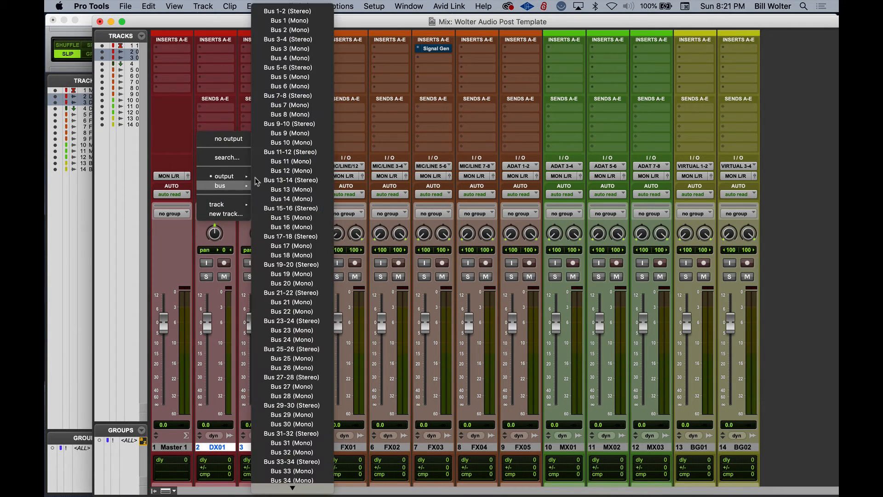
{"action": "left_click", "coordinate": [256, 188]}
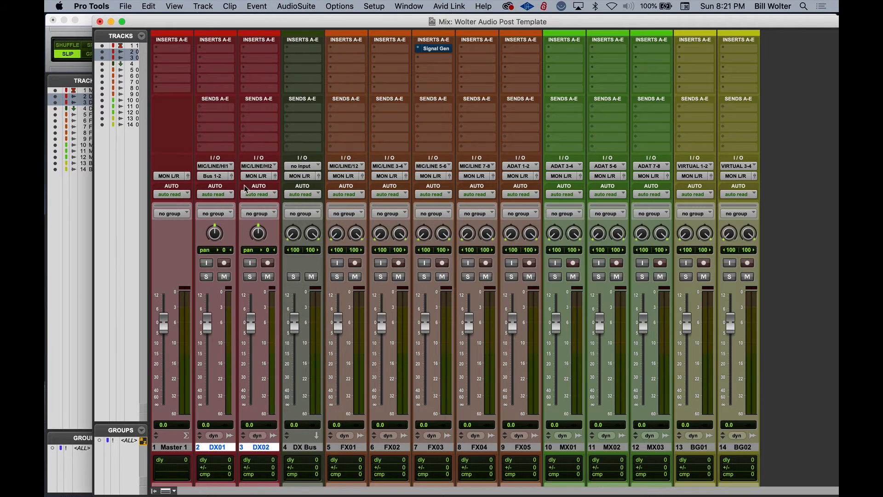
{"action": "left_click", "coordinate": [256, 177]}
{"action": "mouse_move", "coordinate": [259, 188]}
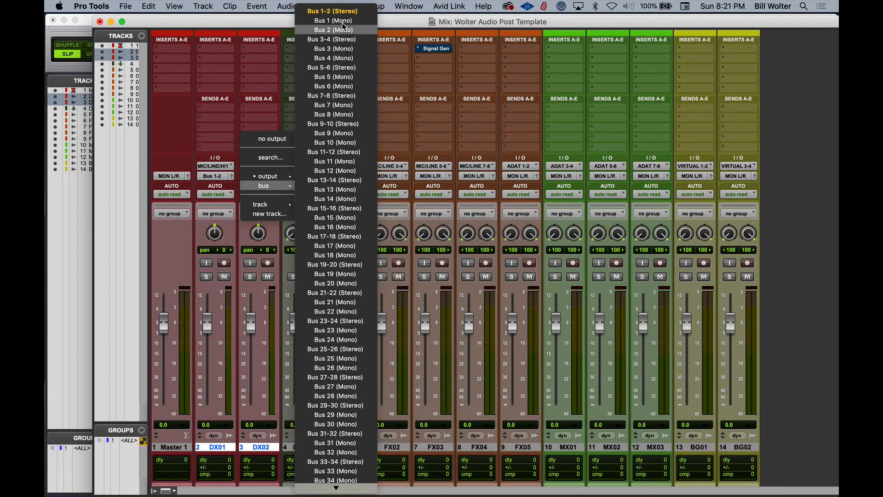
{"action": "left_click", "coordinate": [332, 11]}
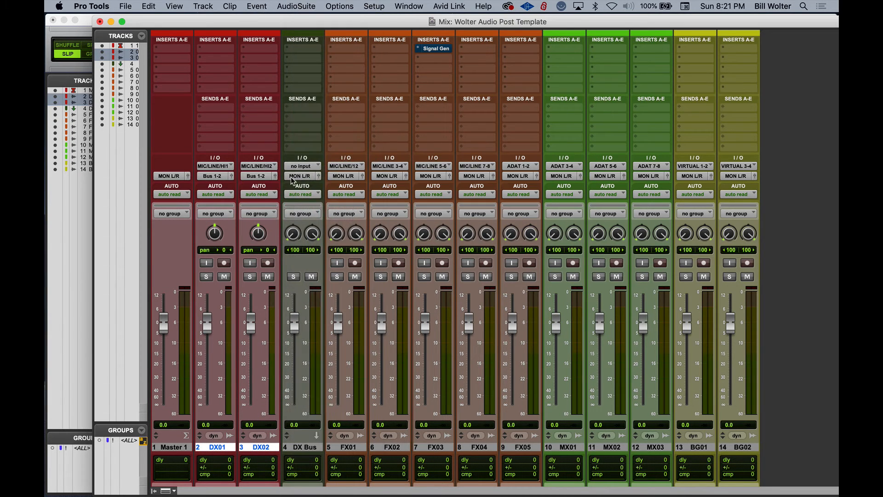
Set the input of the DX Bus track to the stereo Bus 1-2.
{"action": "left_click", "coordinate": [303, 166]}
{"action": "mouse_move", "coordinate": [305, 170]}
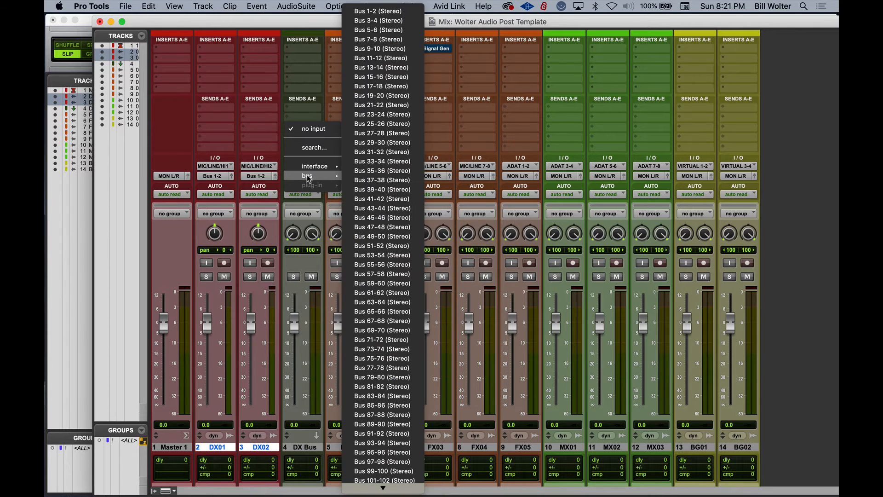
{"action": "left_click", "coordinate": [387, 12]}
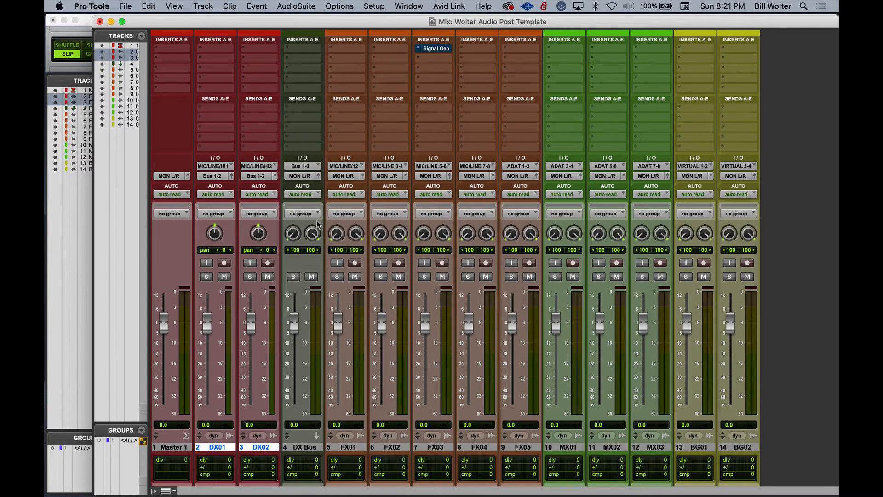
Try moving FX03's Signal Generator to DX02, then insert a mono Signal Generator on DX02 instead and close its plug-in window.
{"action": "left_click_drag", "start_coordinate": [444, 50], "coordinate": [266, 49]}
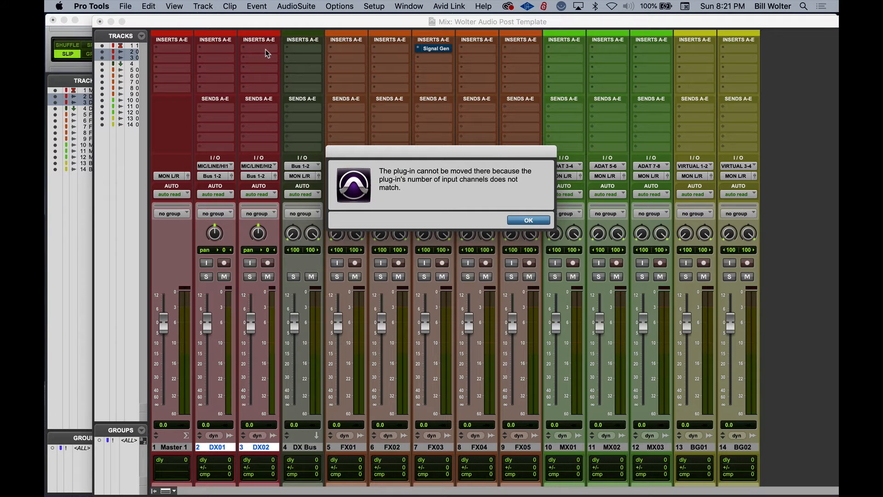
{"action": "left_click", "coordinate": [531, 221]}
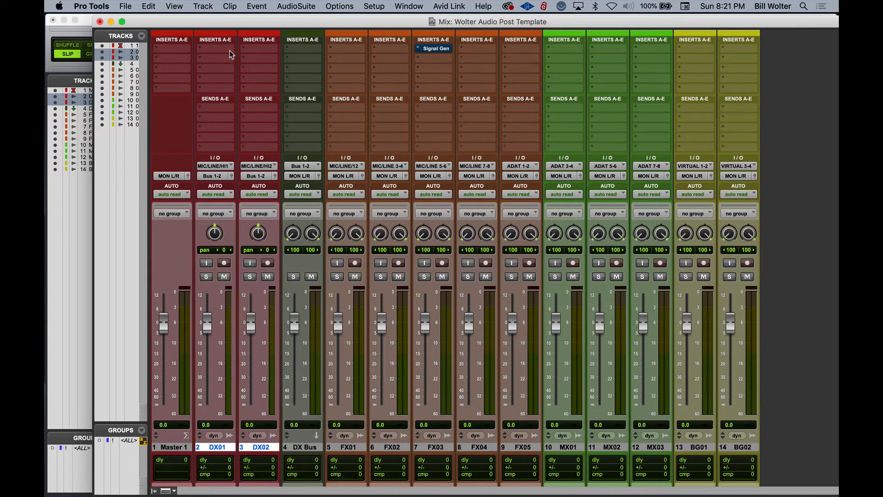
{"action": "left_click", "coordinate": [244, 47]}
{"action": "mouse_move", "coordinate": [272, 50]}
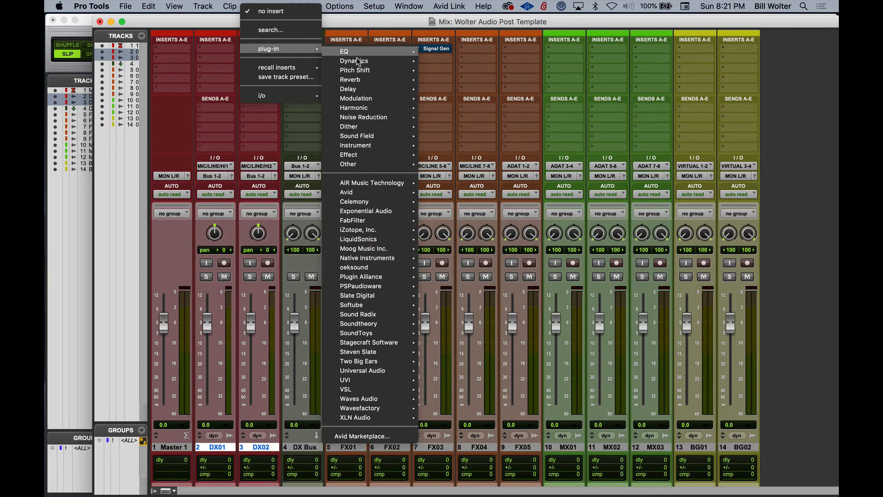
{"action": "mouse_move", "coordinate": [367, 153]}
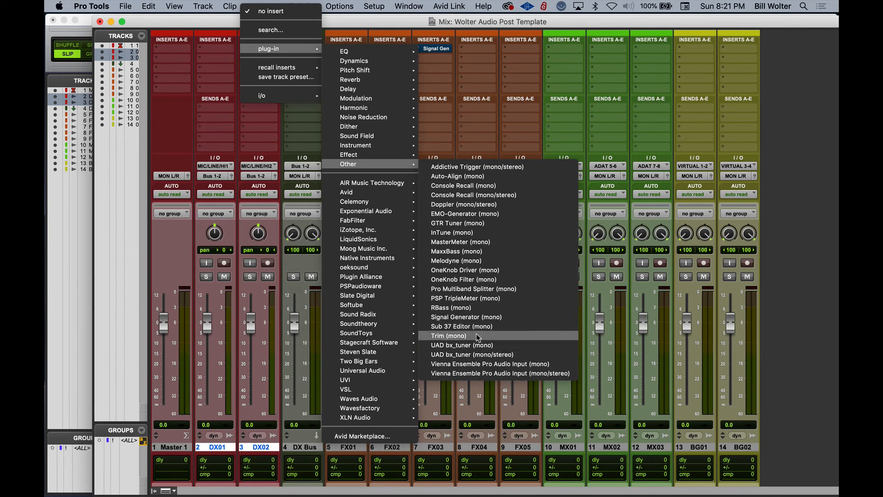
{"action": "left_click", "coordinate": [476, 317]}
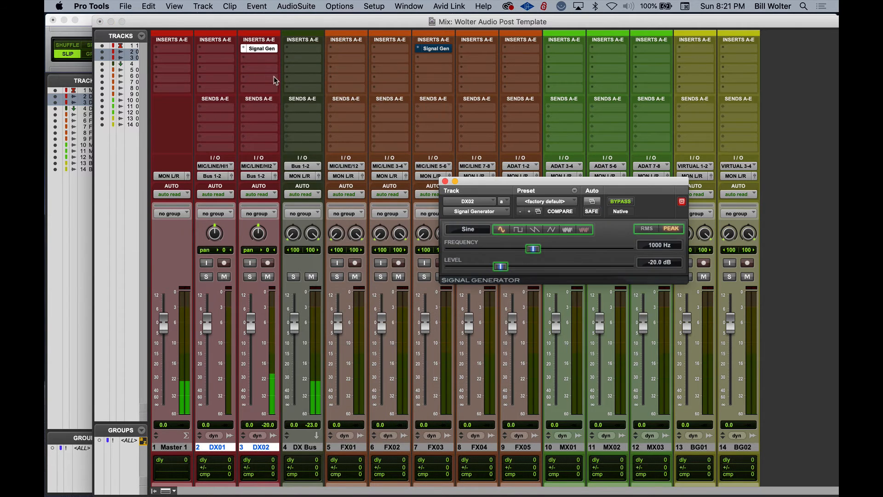
{"action": "left_click", "coordinate": [445, 182]}
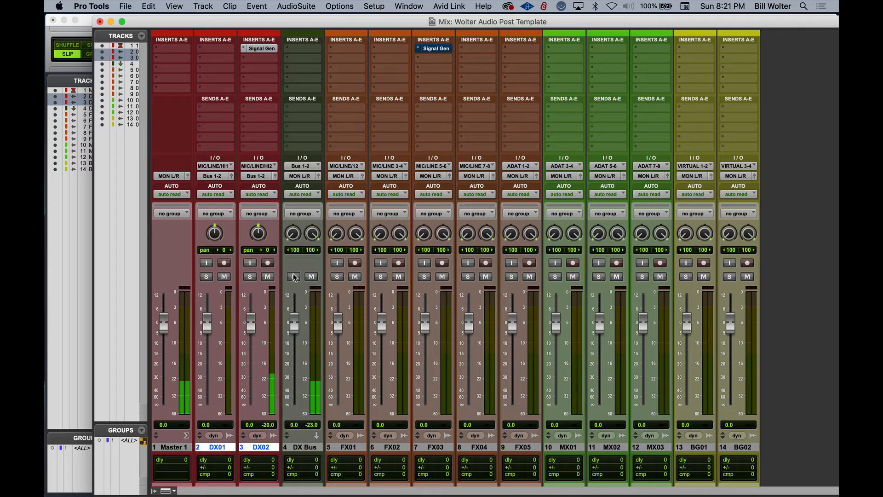
Solo DX02 and put the DX Bus track in solo safe mode.
{"action": "left_click", "coordinate": [255, 277]}
{"action": "left_click", "coordinate": [293, 276], "text": "super"}
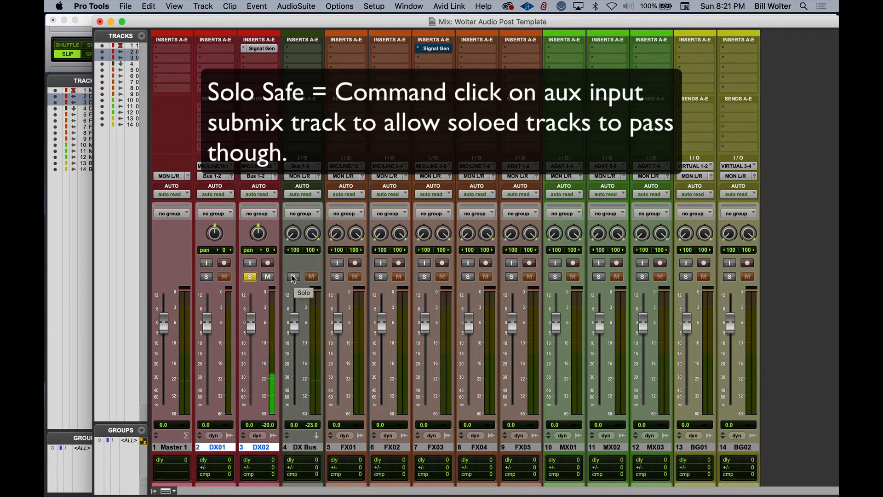
{"action": "left_click", "coordinate": [293, 276], "text": "super"}
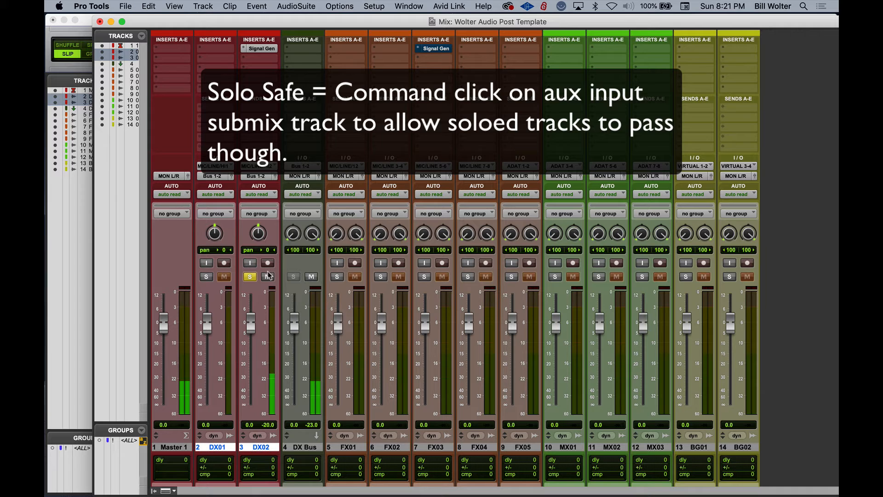
Mute and unmute the DX Bus track, and switch DX02 from soloed to muted.
{"action": "left_click", "coordinate": [313, 276]}
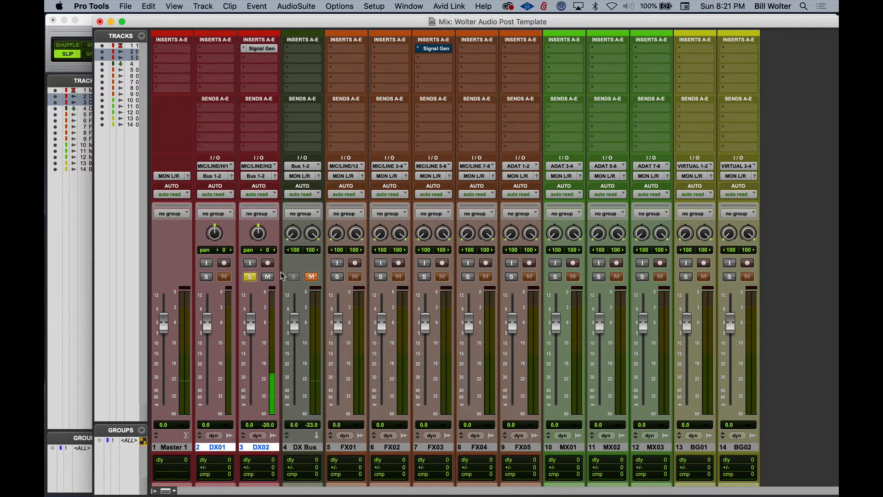
{"action": "left_click", "coordinate": [312, 277]}
{"action": "left_click", "coordinate": [250, 276]}
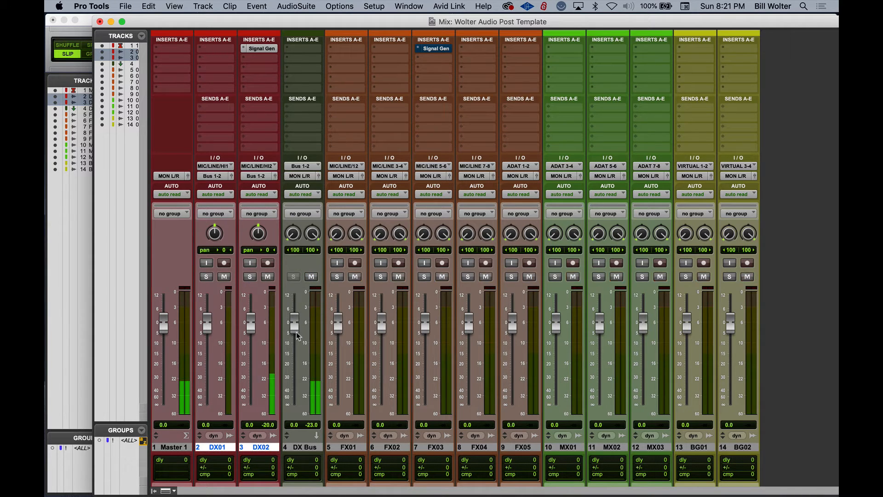
{"action": "left_click", "coordinate": [268, 277]}
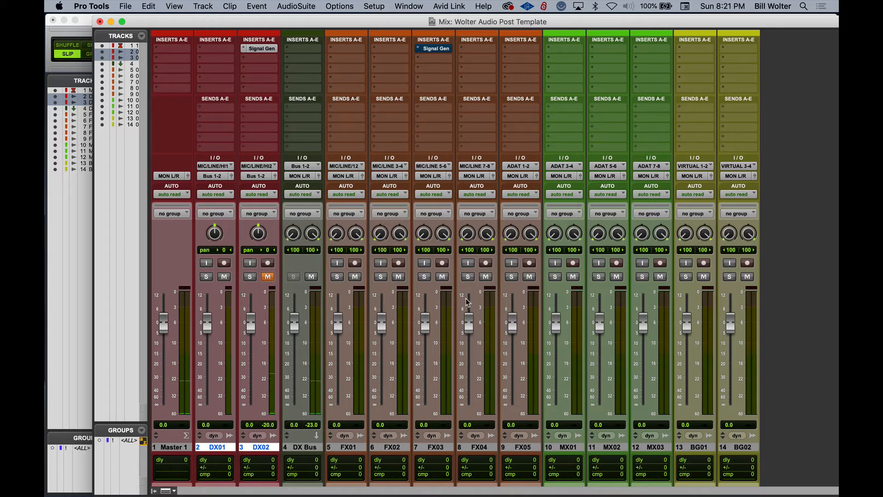
Create one stereo Aux Input track named FX Bus directly after the effects tracks FX01 through FX05.
{"action": "left_click", "coordinate": [349, 449]}
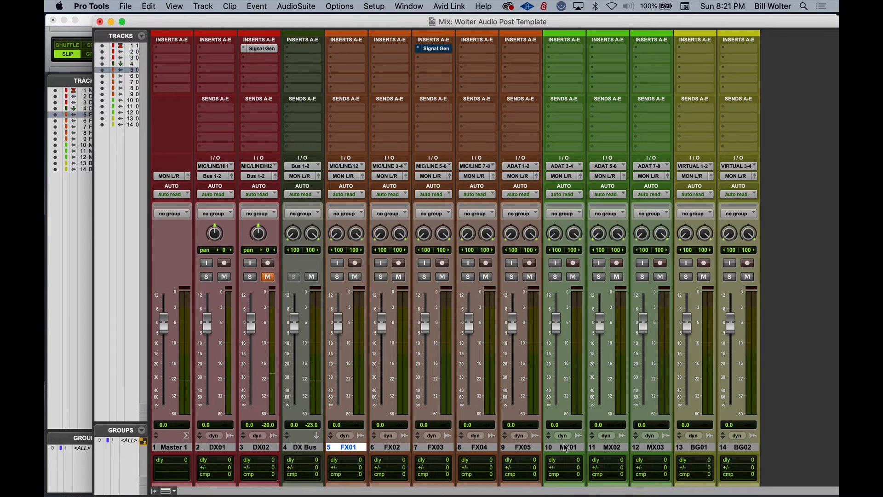
{"action": "left_click", "coordinate": [523, 448], "text": "shift"}
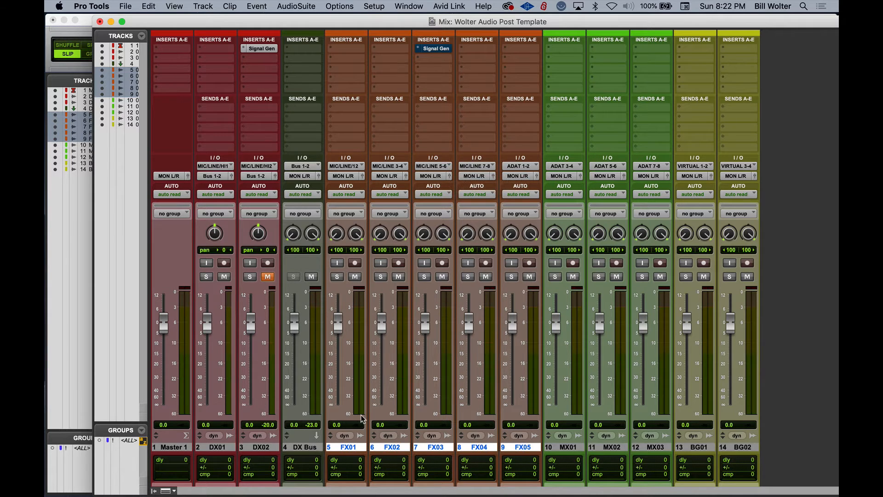
{"action": "key", "text": "super+shift+n"}
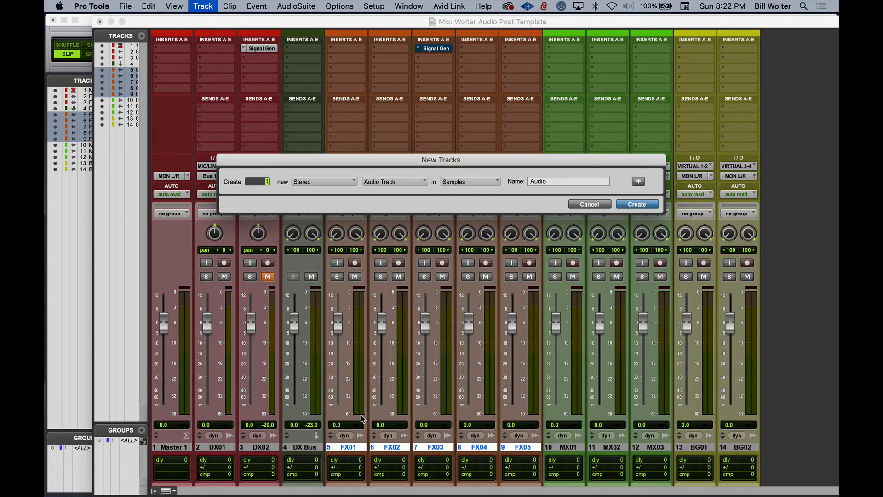
{"action": "key", "text": "super+Down"}
{"action": "key", "text": "Return"}
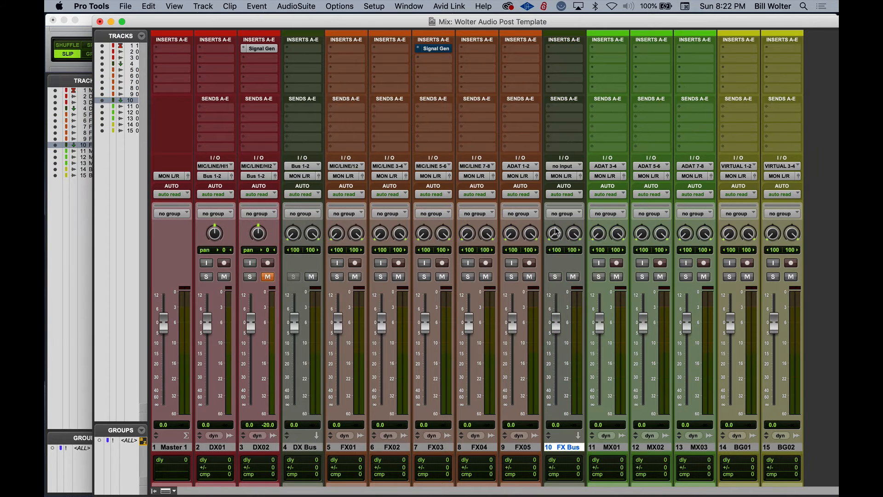
Select FX01 through FX05, mute and unmute all tracks, mute and unmute only the selected tracks, and keep DX02 muted.
{"action": "left_click", "coordinate": [348, 447]}
{"action": "left_click", "coordinate": [522, 446], "text": "shift"}
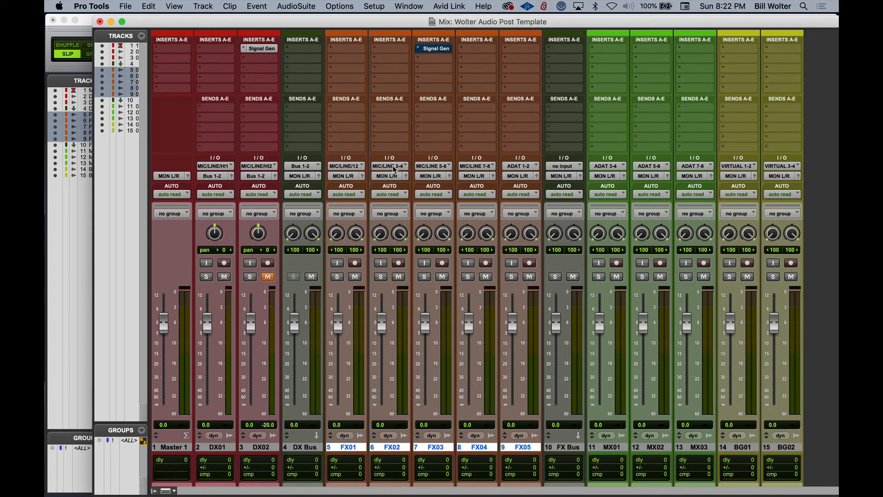
{"action": "left_click", "coordinate": [355, 277], "text": "alt"}
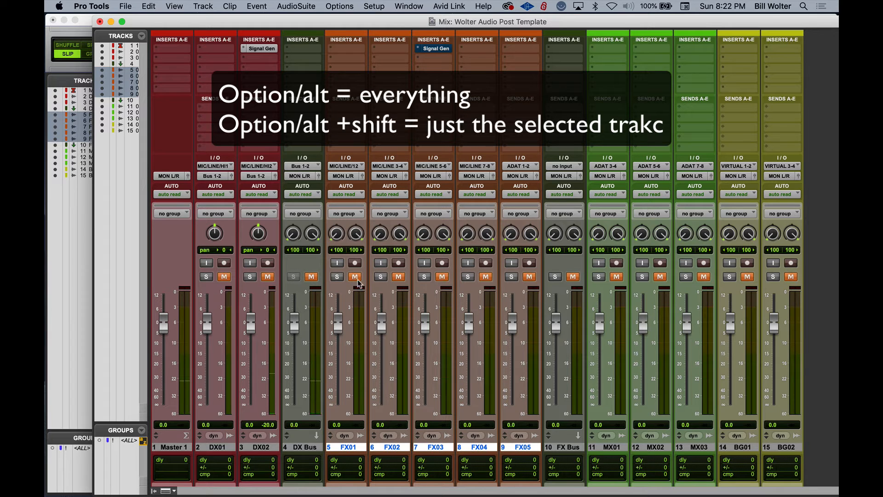
{"action": "left_click", "coordinate": [355, 276], "text": "alt"}
{"action": "left_click", "coordinate": [354, 278], "text": "alt+shift"}
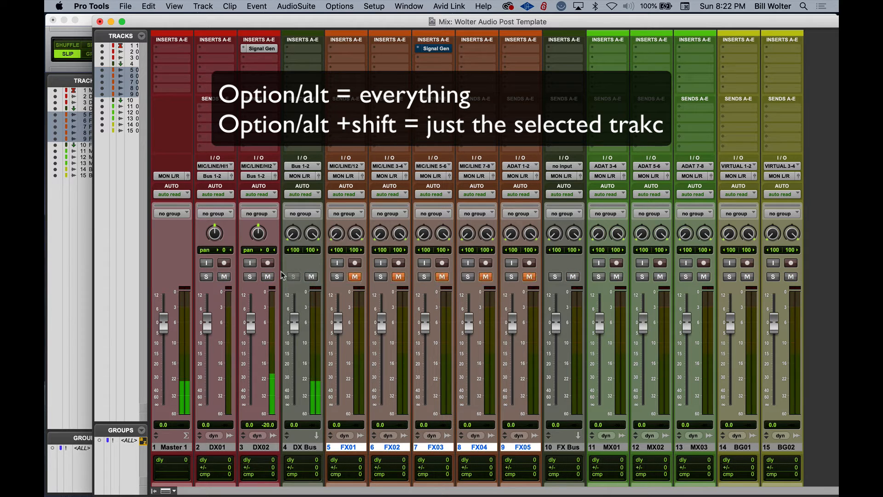
{"action": "left_click", "coordinate": [267, 277]}
{"action": "left_click", "coordinate": [358, 277], "text": "alt+shift"}
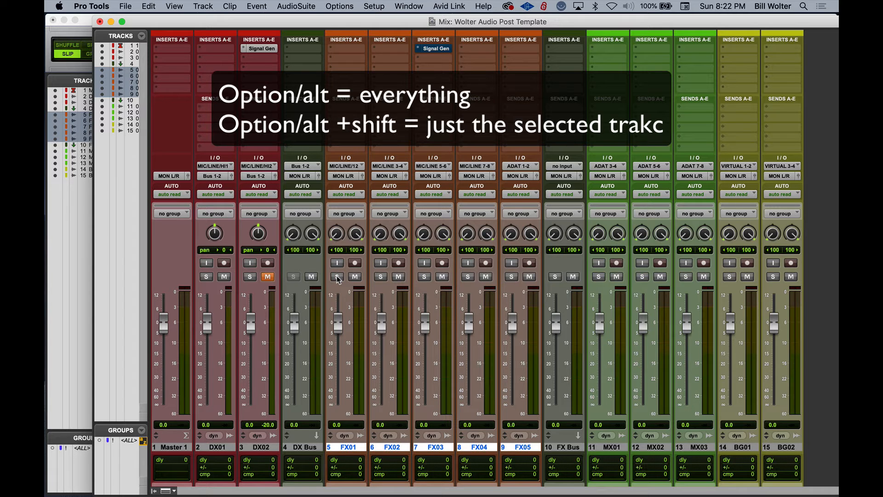
Solo and unsolo the five selected FX tracks together, twice.
{"action": "left_click", "coordinate": [338, 277], "text": "alt+shift"}
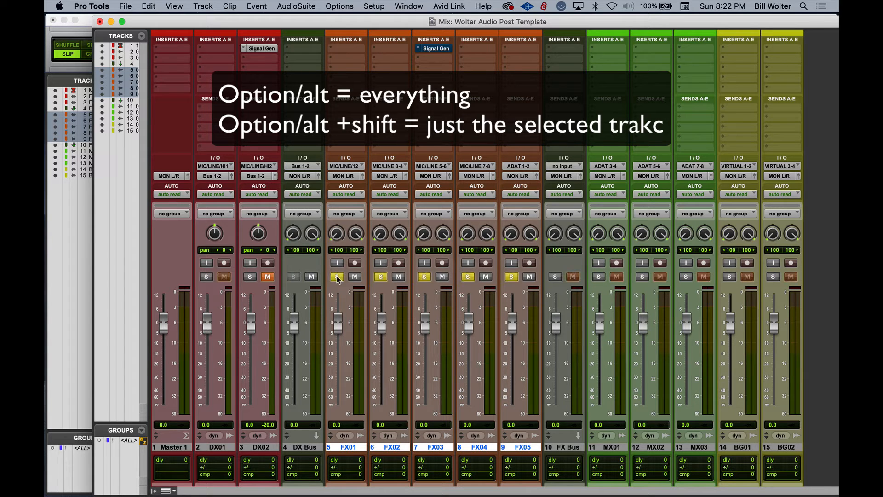
{"action": "left_click", "coordinate": [337, 277], "text": "alt+shift"}
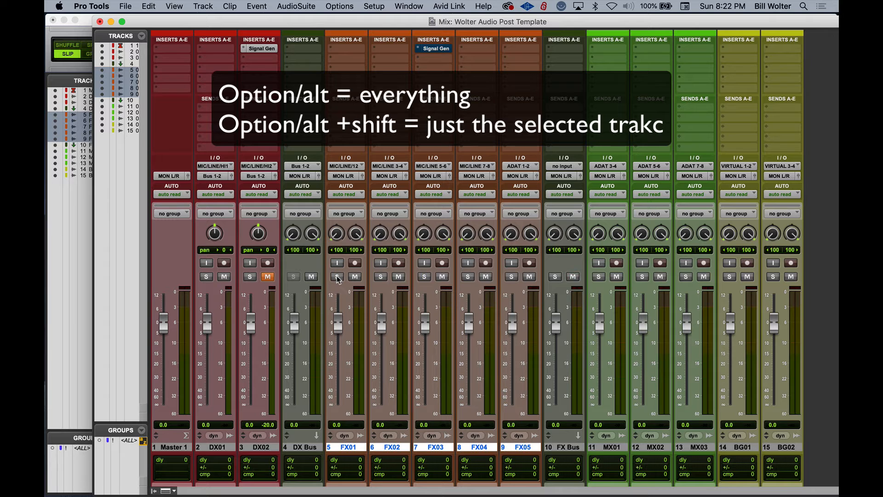
{"action": "left_click", "coordinate": [337, 277], "text": "alt+shift"}
{"action": "left_click", "coordinate": [337, 277], "text": "alt+shift"}
Route the outputs of the selected tracks FX01 through FX05 to Bus 3-4 and set the FX Bus input to Bus 3-4.
{"action": "left_click", "coordinate": [346, 176]}
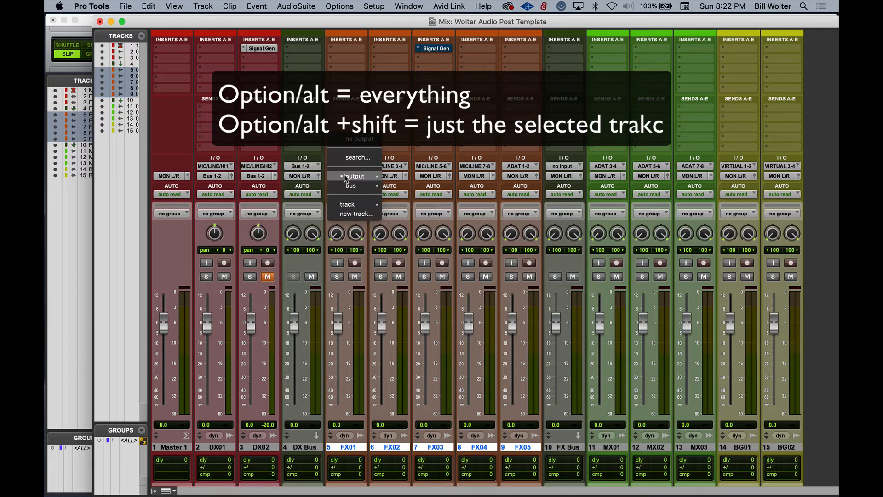
{"action": "mouse_move", "coordinate": [364, 186]}
{"action": "left_click", "coordinate": [399, 40], "text": "alt+shift"}
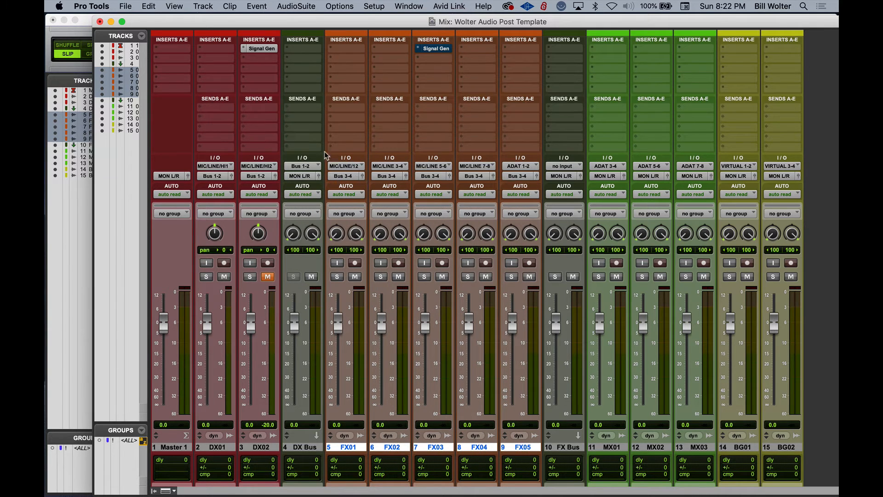
{"action": "left_click", "coordinate": [559, 166]}
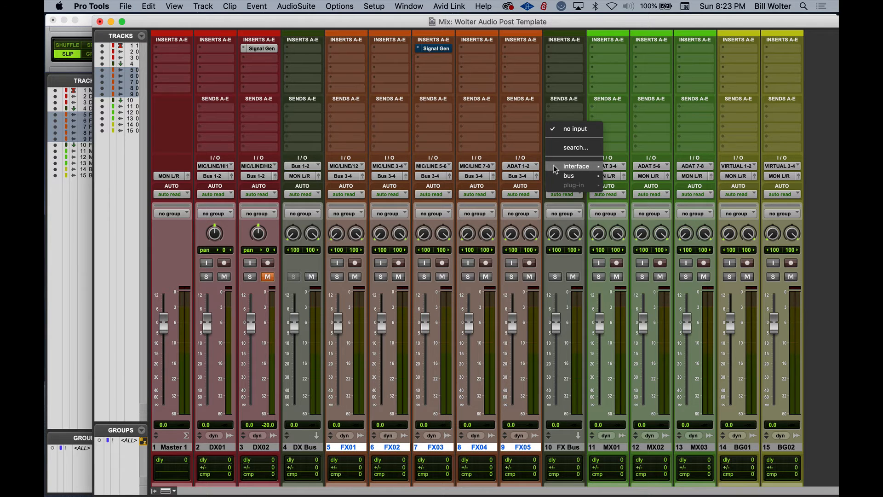
{"action": "mouse_move", "coordinate": [572, 176]}
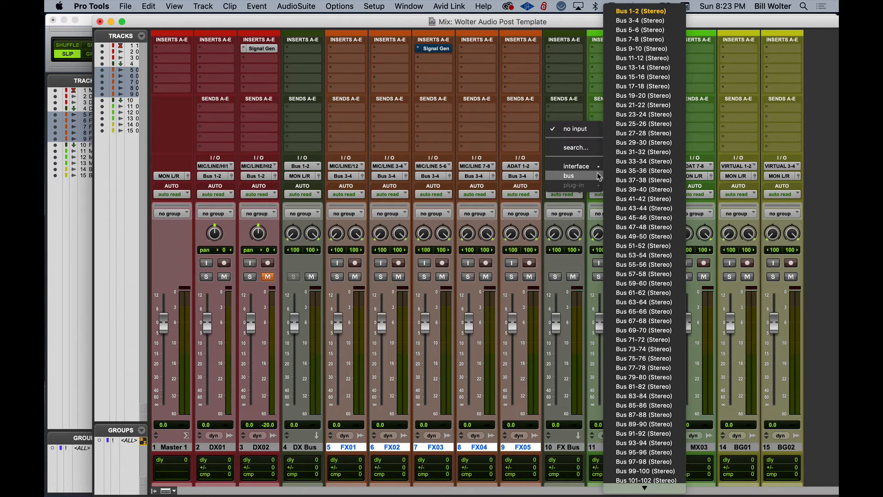
{"action": "left_click", "coordinate": [669, 20]}
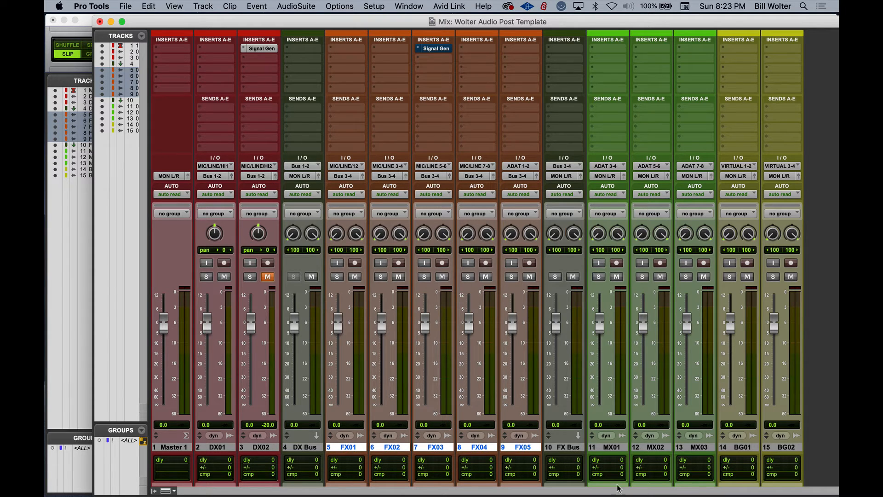
Route the outputs of MX01 through MX03 to a new stereo Aux Input track named mx bus, placed directly after MX03.
{"action": "left_click", "coordinate": [606, 448]}
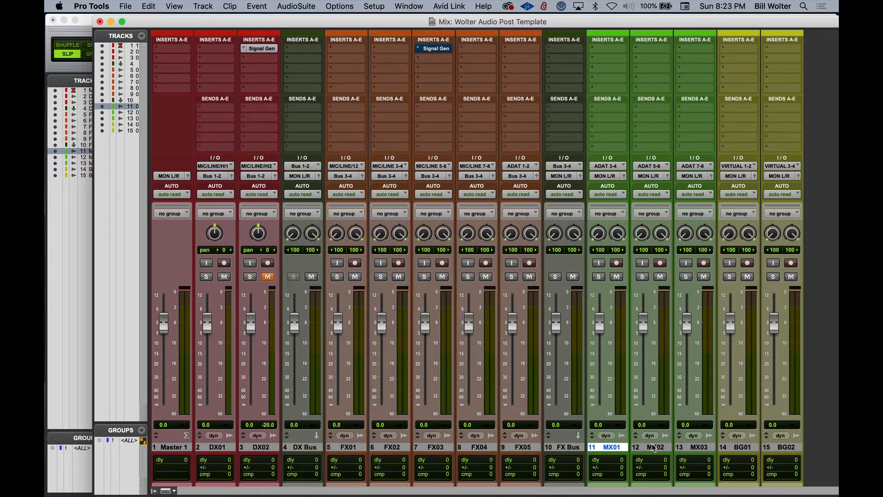
{"action": "left_click", "coordinate": [699, 447], "text": "shift"}
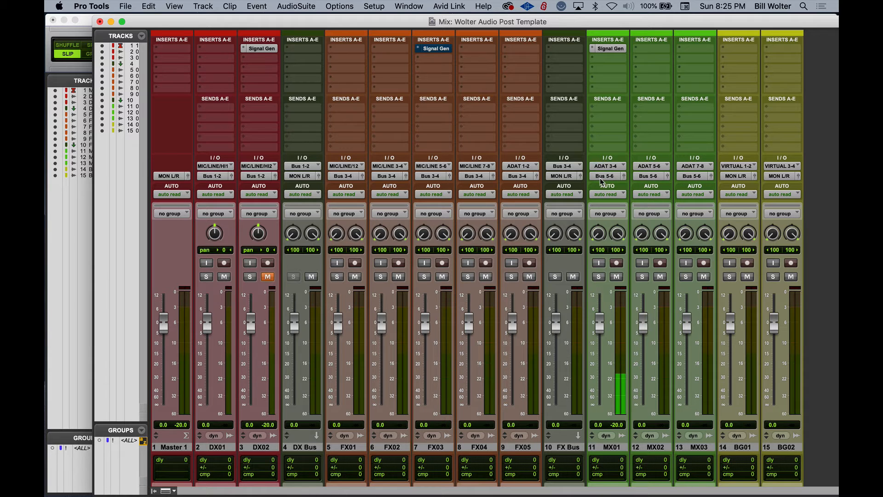
{"action": "left_click", "coordinate": [611, 448]}
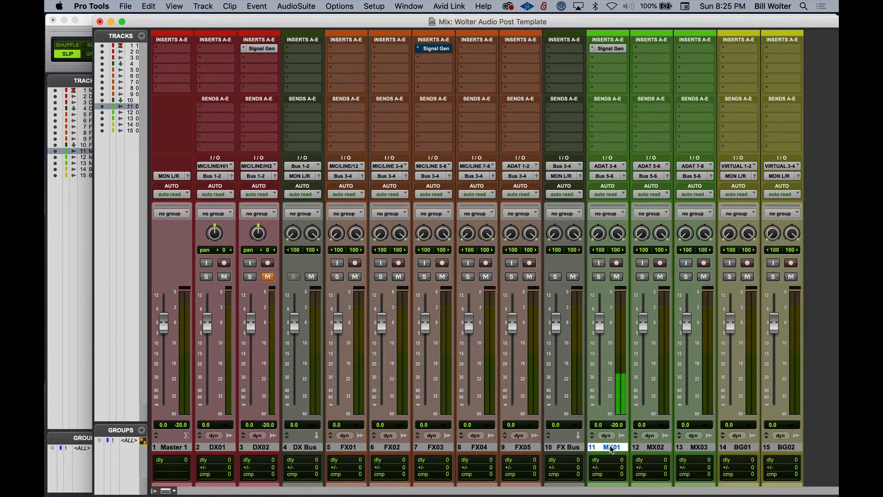
{"action": "left_click", "coordinate": [698, 449], "text": "shift"}
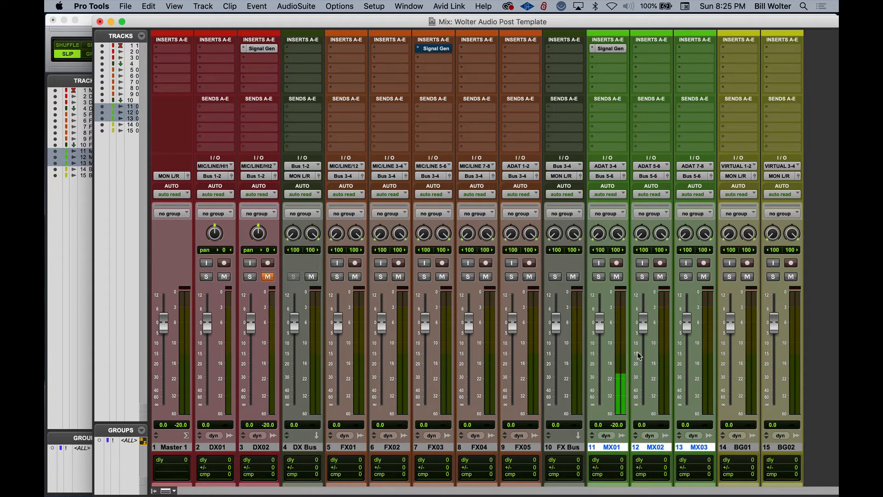
{"action": "left_click", "coordinate": [602, 176]}
{"action": "left_click", "coordinate": [609, 212]}
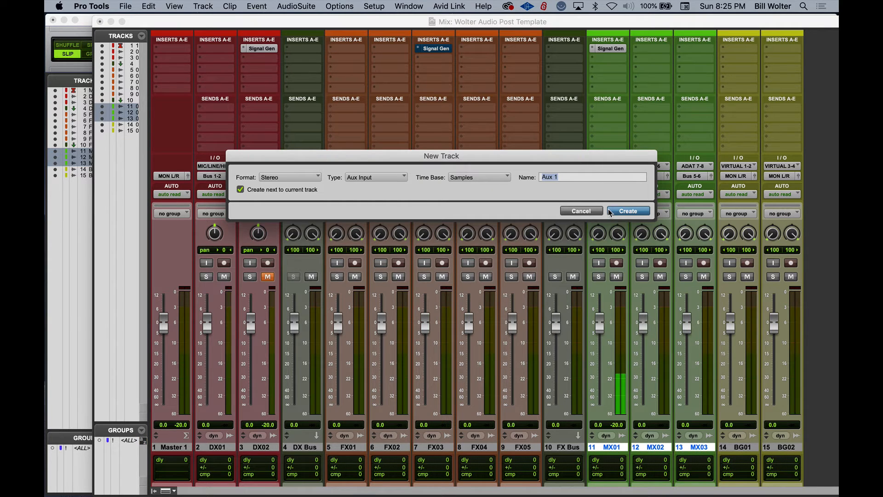
{"action": "type", "text": "mx bus"}
{"action": "left_click", "coordinate": [628, 212]}
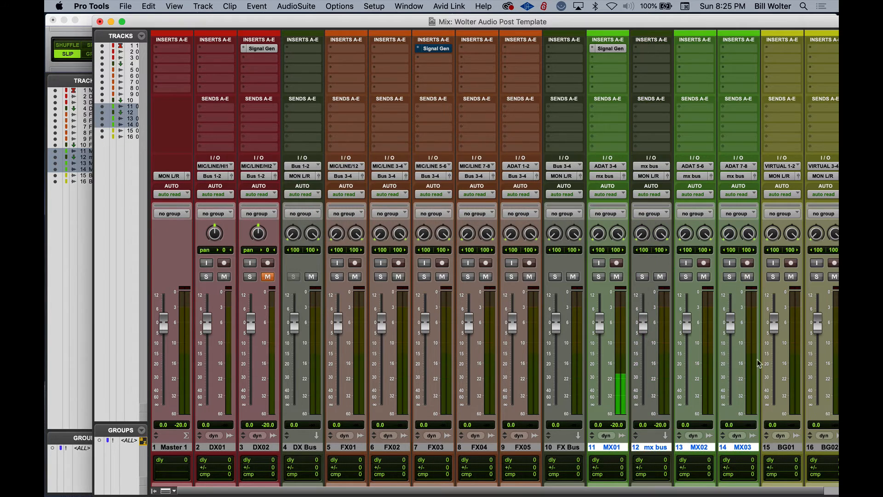
{"action": "left_click_drag", "start_coordinate": [649, 447], "coordinate": [740, 439]}
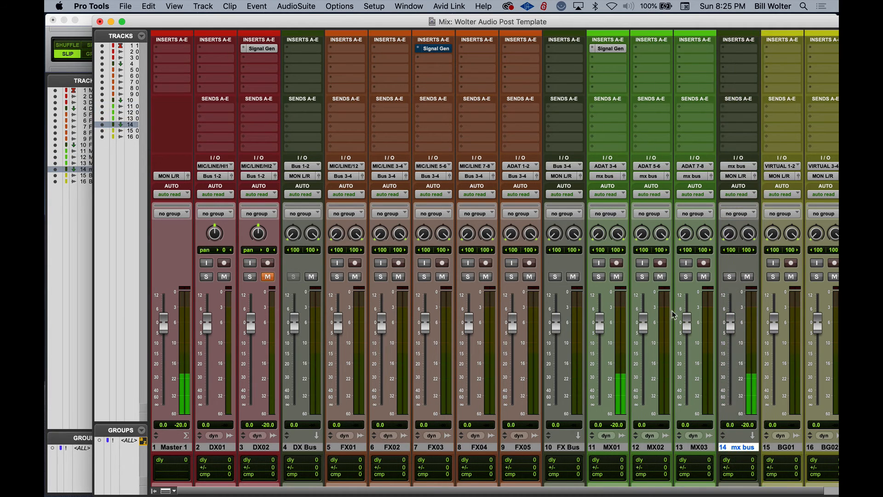
Solo-safe the mx bus while soloing and unsoloing MX01 to test it, and leave MX01 muted.
{"action": "left_click", "coordinate": [598, 277]}
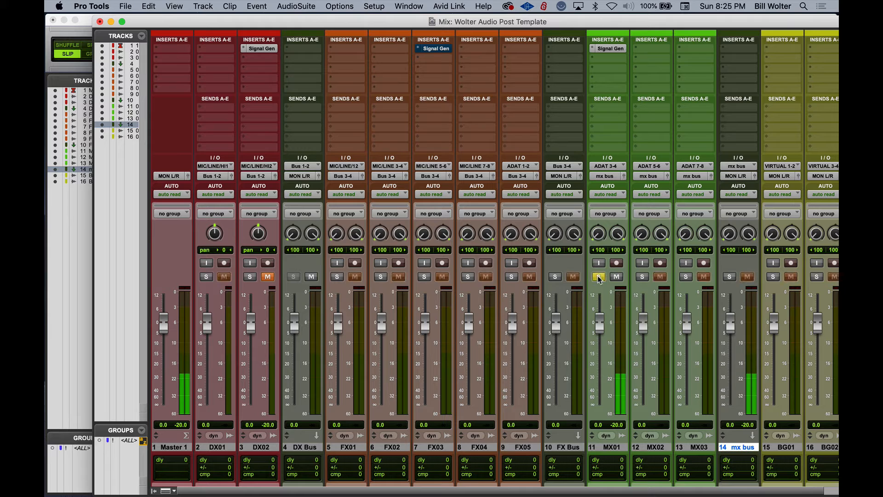
{"action": "left_click", "coordinate": [730, 277], "text": "super"}
{"action": "left_click", "coordinate": [598, 276]}
{"action": "left_click", "coordinate": [599, 277]}
{"action": "left_click", "coordinate": [599, 277]}
{"action": "left_click", "coordinate": [616, 276]}
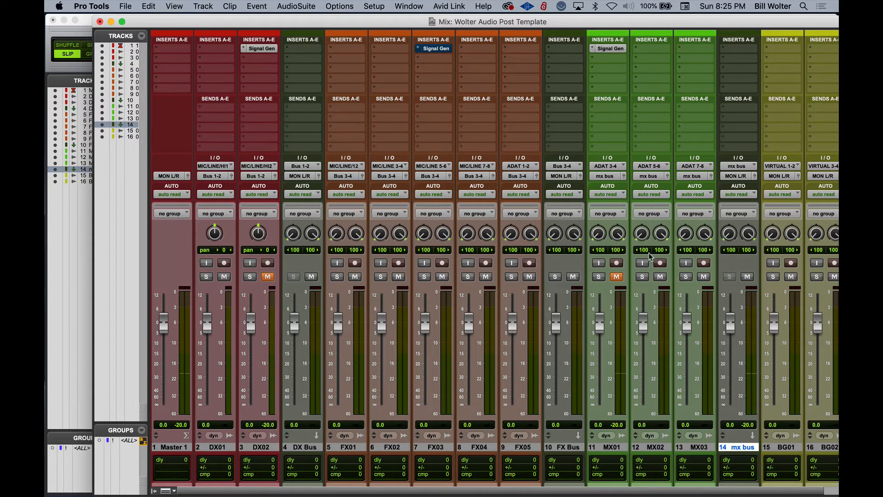
Route the outputs of BG01 and BG02 to a new stereo Aux Input track named BG bus, placed directly after BG02.
{"action": "scroll", "coordinate": [641, 436], "scroll_direction": "right", "scroll_amount": 3}
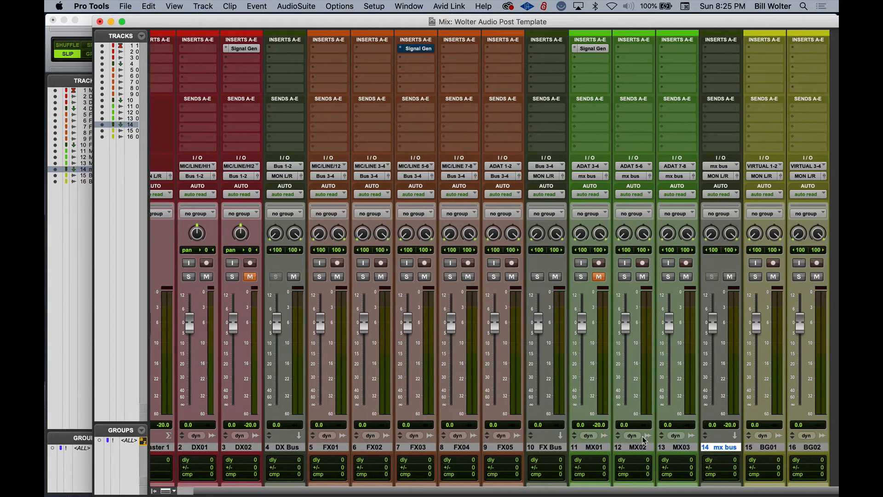
{"action": "left_click", "coordinate": [745, 447]}
{"action": "left_click", "coordinate": [792, 451], "text": "shift"}
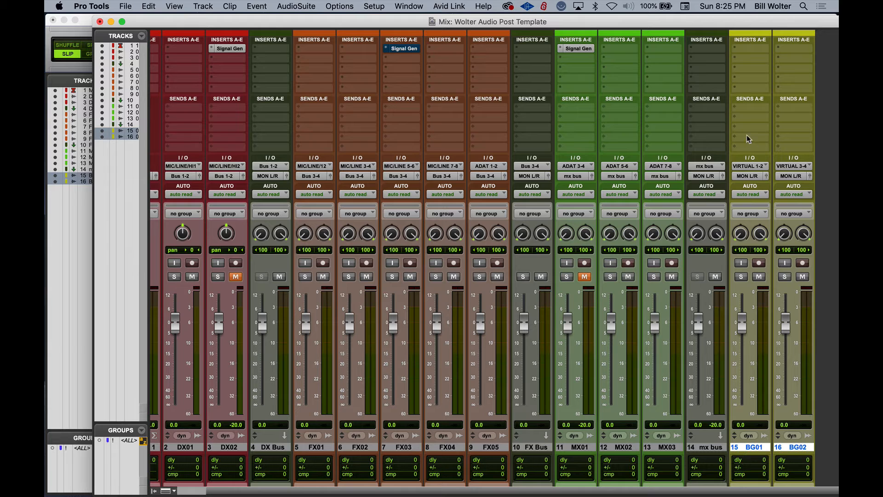
{"action": "left_click", "coordinate": [748, 177]}
{"action": "mouse_move", "coordinate": [746, 176]}
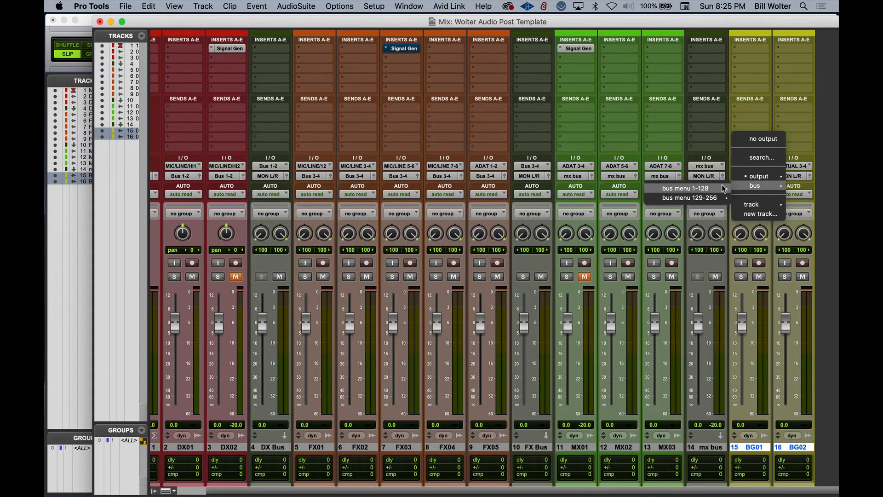
{"action": "mouse_move", "coordinate": [720, 188]}
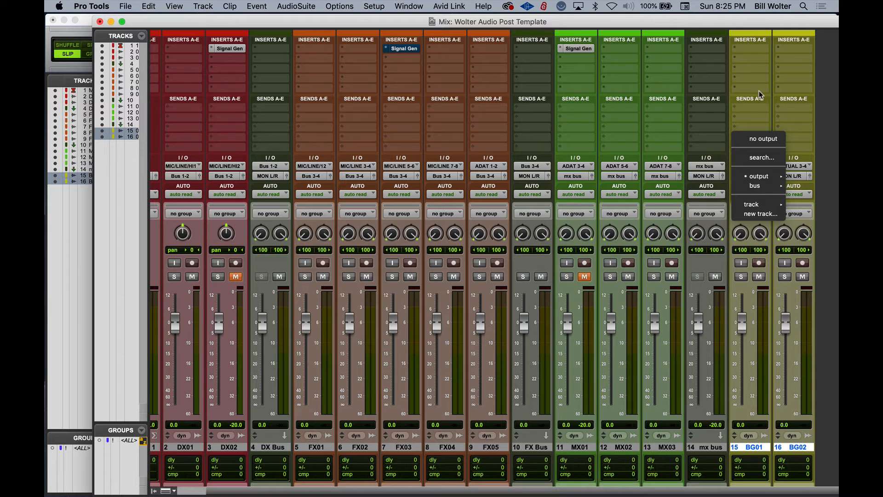
{"action": "left_click", "coordinate": [760, 215]}
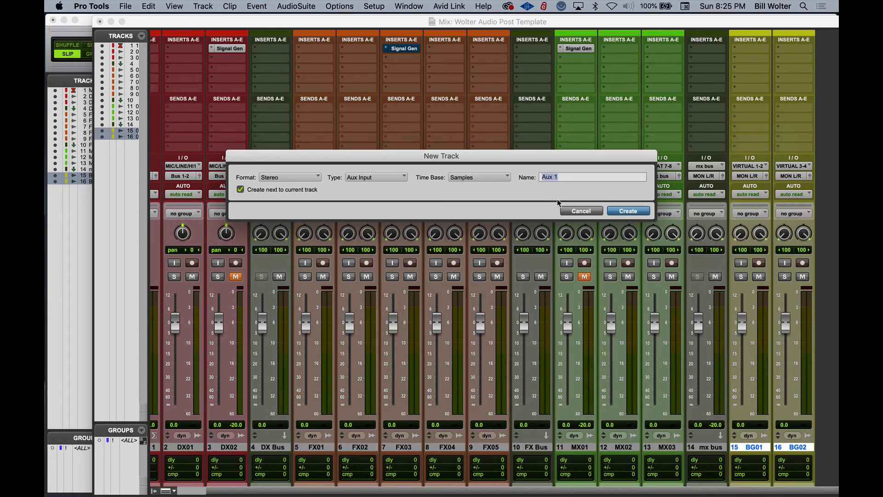
{"action": "type", "text": "BG bus"}
{"action": "key", "text": "Return"}
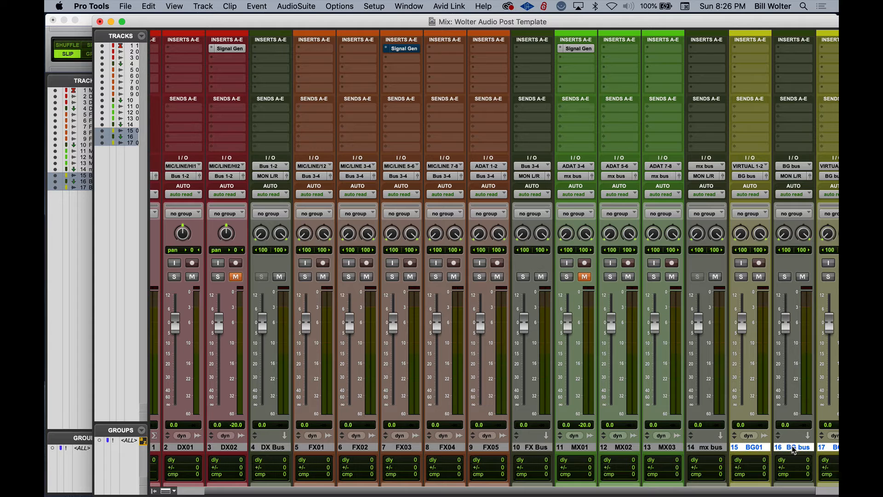
{"action": "left_click", "coordinate": [792, 449]}
{"action": "left_click_drag", "start_coordinate": [781, 449], "coordinate": [796, 415]}
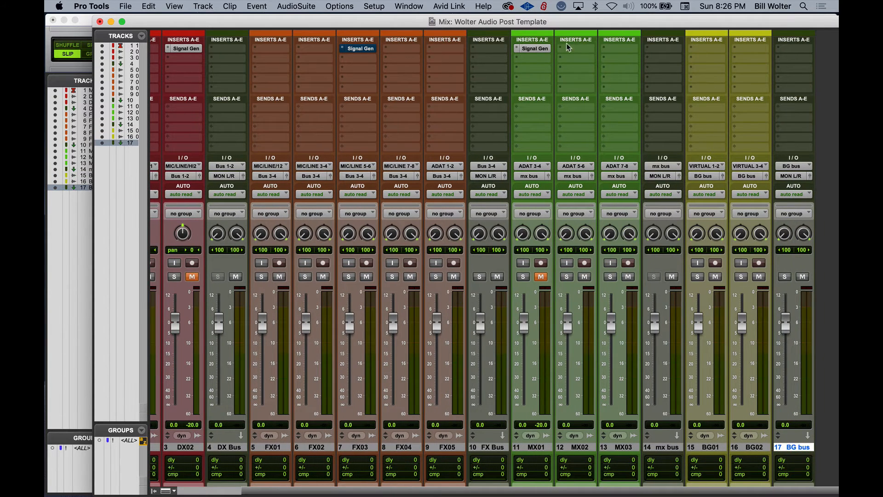
Copy the Signal Gen insert from MX01 to BG01 to test the routing, solo-safe the BG bus, and mute BG01.
{"action": "left_click_drag", "start_coordinate": [532, 51], "coordinate": [703, 48]}
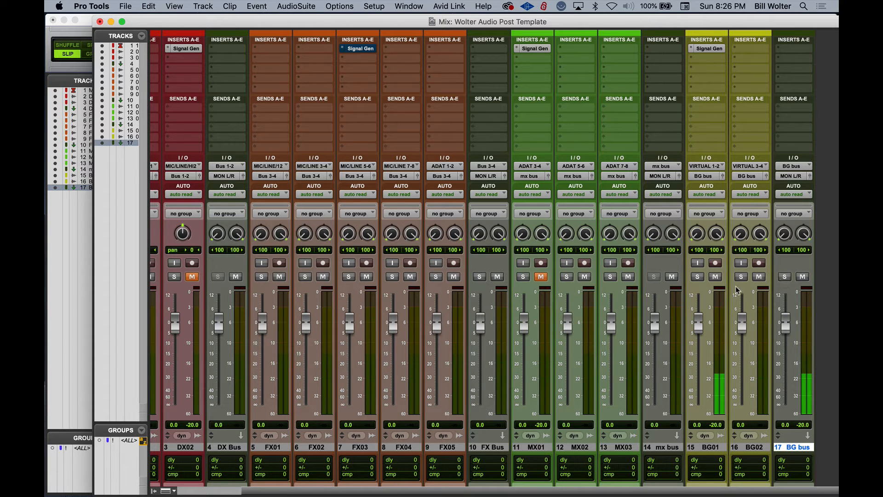
{"action": "left_click", "coordinate": [783, 277], "text": "super"}
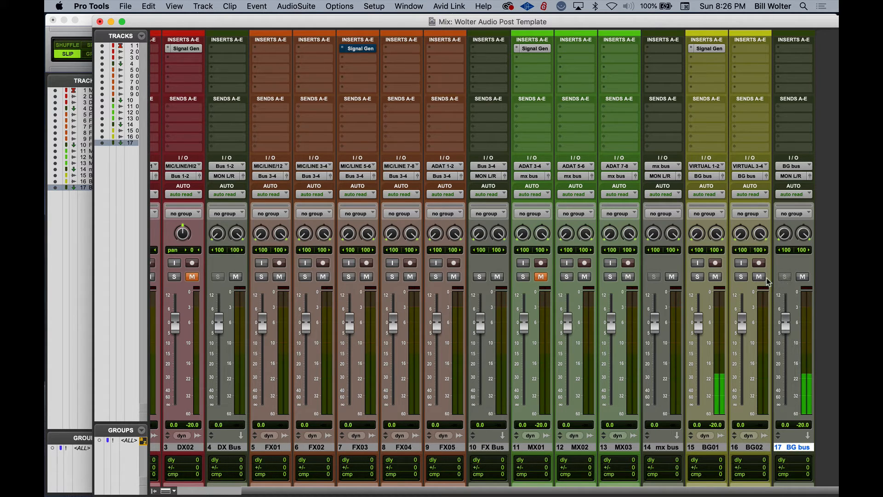
{"action": "left_click", "coordinate": [716, 277]}
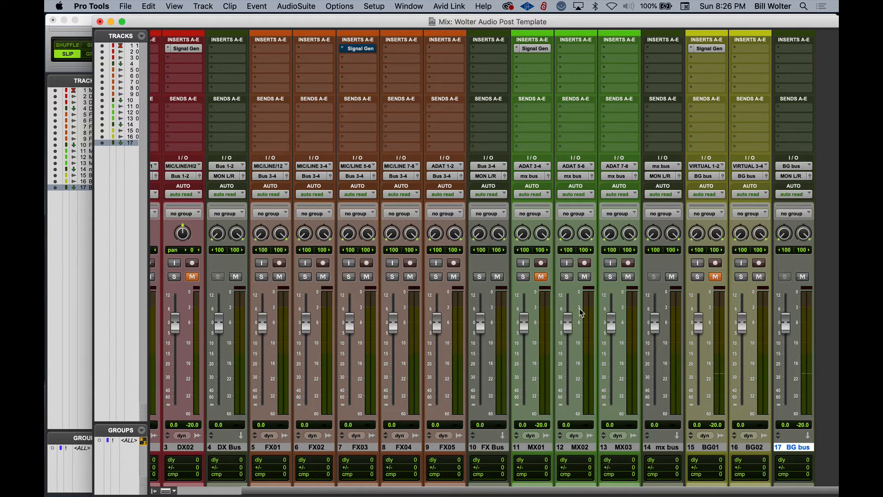
{"action": "scroll", "coordinate": [278, 411], "scroll_direction": "left", "scroll_amount": 3}
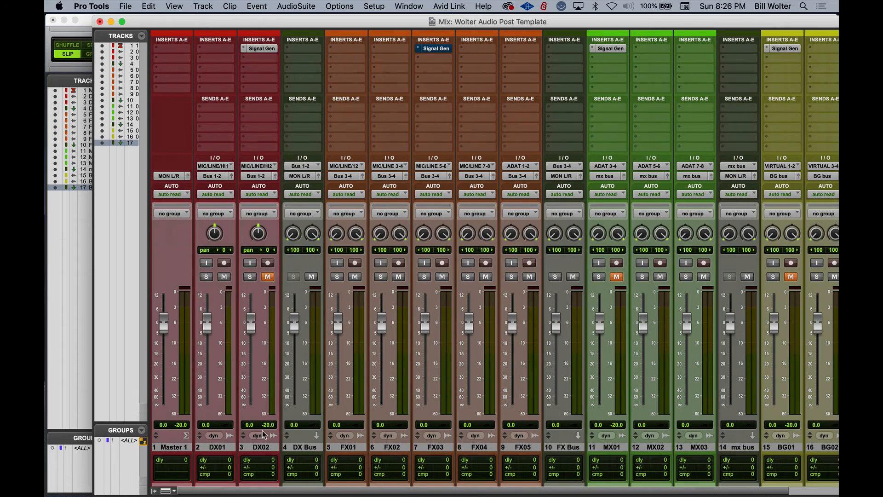
{"action": "left_click", "coordinate": [219, 448]}
{"action": "left_click", "coordinate": [295, 448]}
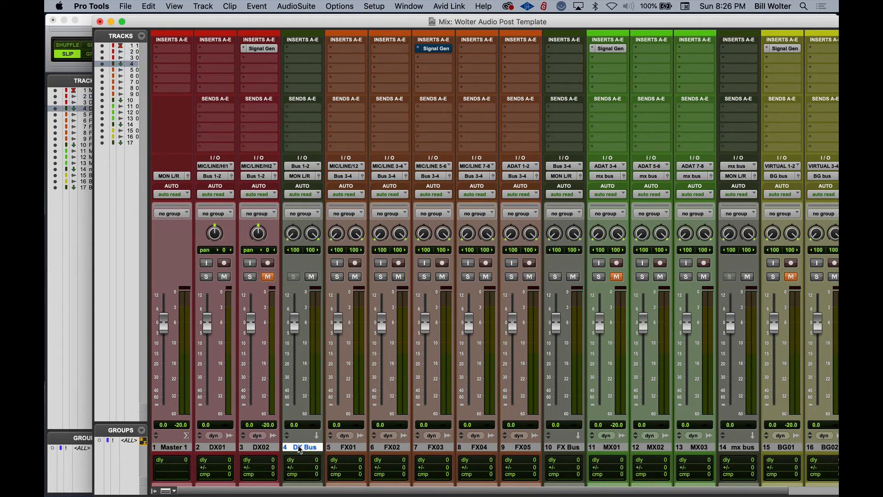
{"action": "left_click", "coordinate": [225, 447], "text": "shift"}
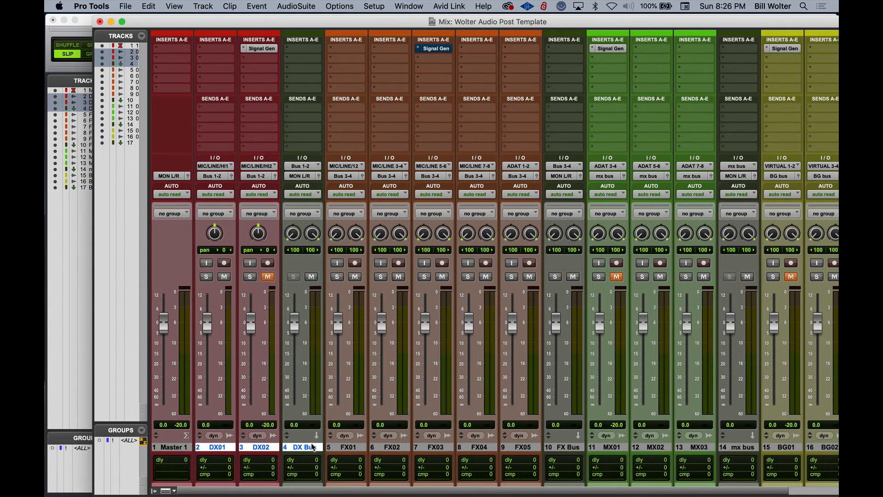
{"action": "scroll", "coordinate": [290, 423], "scroll_direction": "down", "scroll_amount": 3}
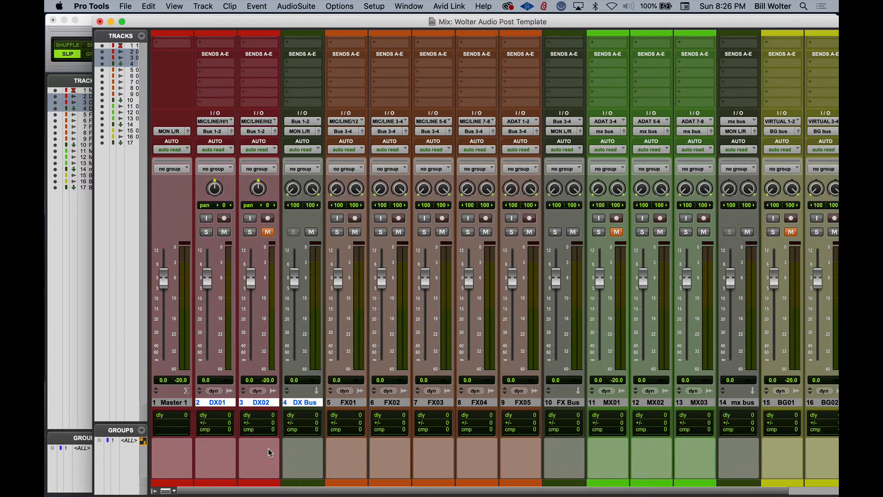
{"action": "left_click", "coordinate": [268, 449]}
{"action": "left_click", "coordinate": [292, 403]}
{"action": "left_click", "coordinate": [292, 401], "text": "alt"}
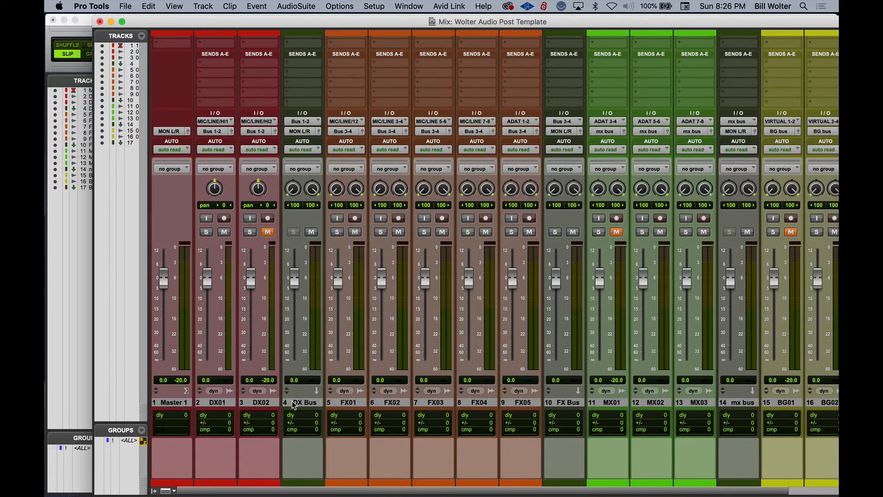
Color the DX Bus track dark red and the FX Bus track dark orange-brown from the track color palette.
{"action": "left_click", "coordinate": [295, 402]}
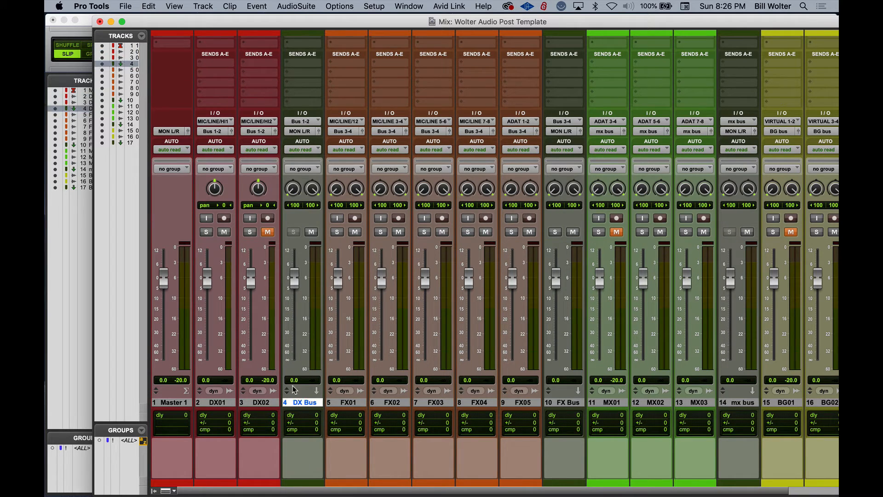
{"action": "double_click", "coordinate": [297, 482]}
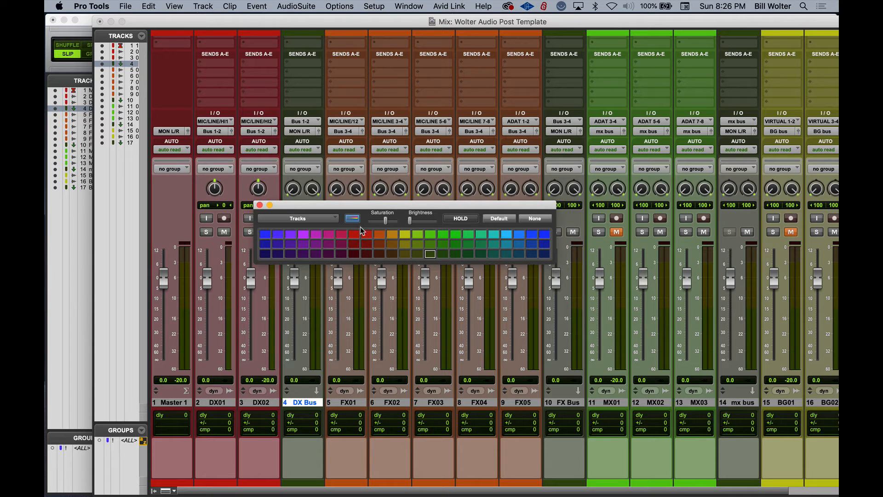
{"action": "left_click", "coordinate": [354, 244]}
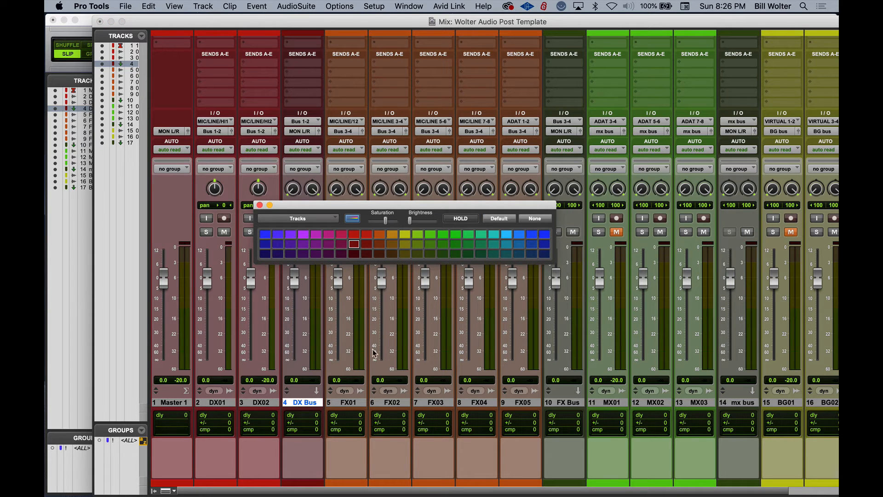
{"action": "left_click", "coordinate": [260, 205]}
{"action": "double_click", "coordinate": [570, 483]}
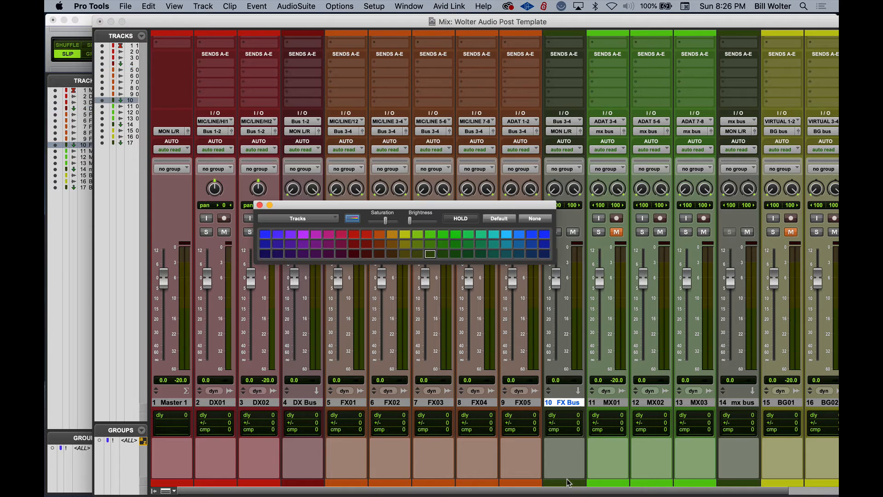
{"action": "left_click", "coordinate": [391, 247]}
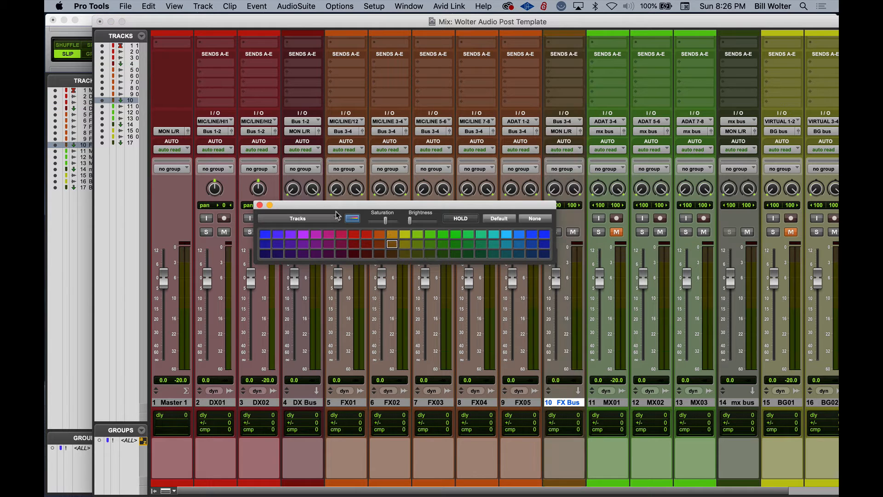
{"action": "left_click", "coordinate": [260, 205]}
Color the BG bus track dark yellow and raise the color saturation of the mixer channel strips.
{"action": "scroll", "coordinate": [667, 390], "scroll_direction": "right", "scroll_amount": 3}
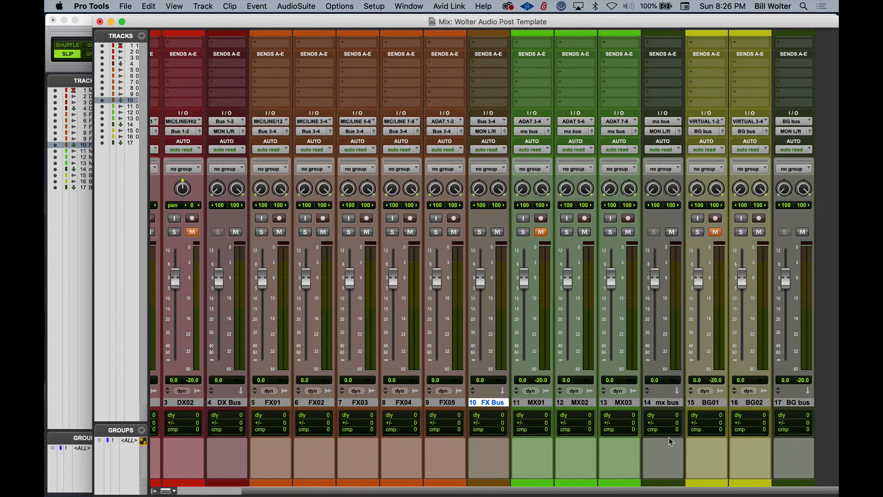
{"action": "double_click", "coordinate": [775, 484]}
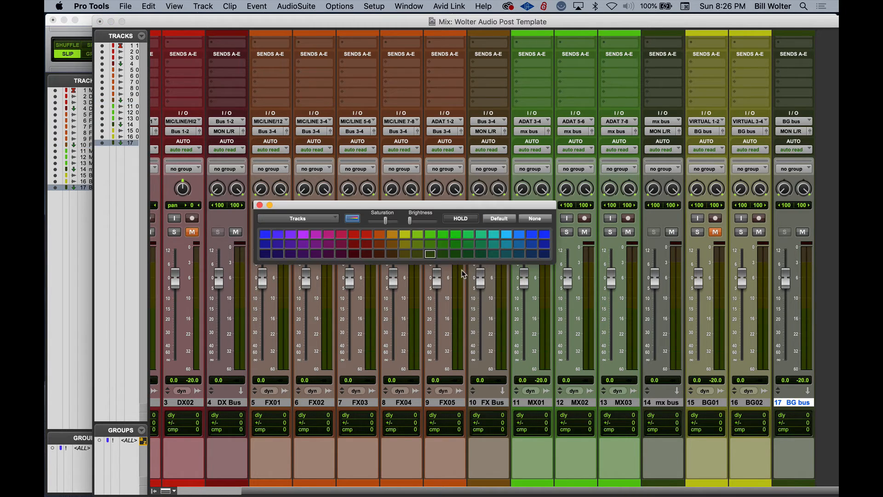
{"action": "left_click", "coordinate": [404, 240]}
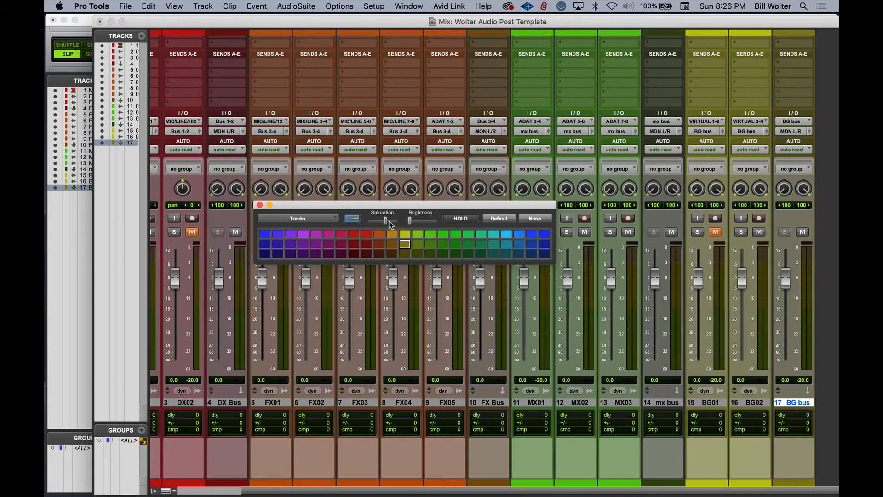
{"action": "left_click_drag", "start_coordinate": [389, 221], "coordinate": [402, 222]}
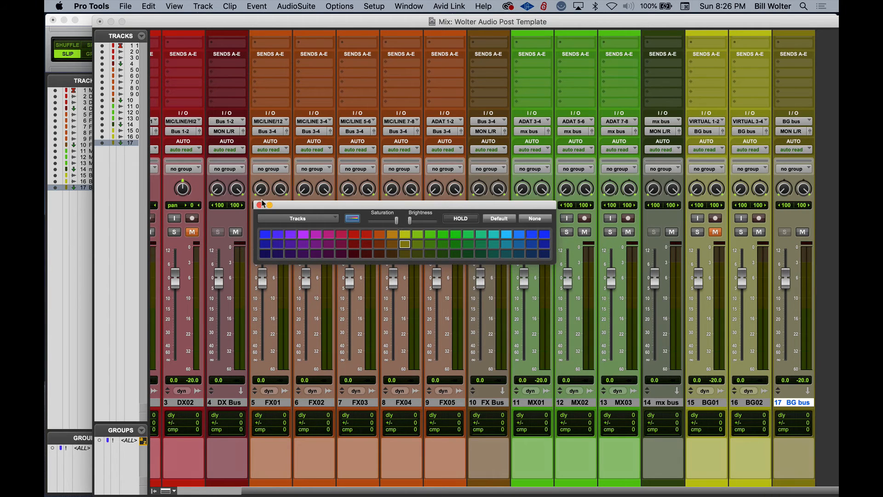
{"action": "left_click", "coordinate": [260, 205]}
Select the four music strips from MX01 through mx bus in the mixer.
{"action": "left_click", "coordinate": [542, 402]}
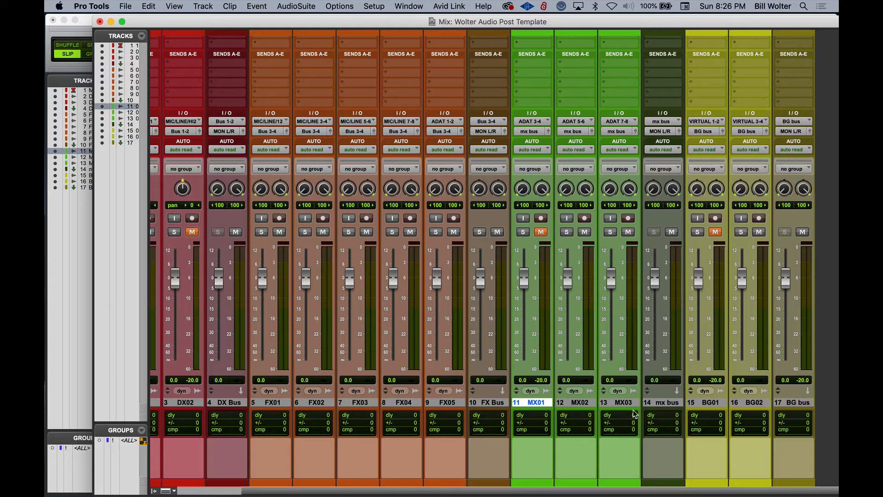
{"action": "left_click", "coordinate": [656, 402], "text": "shift"}
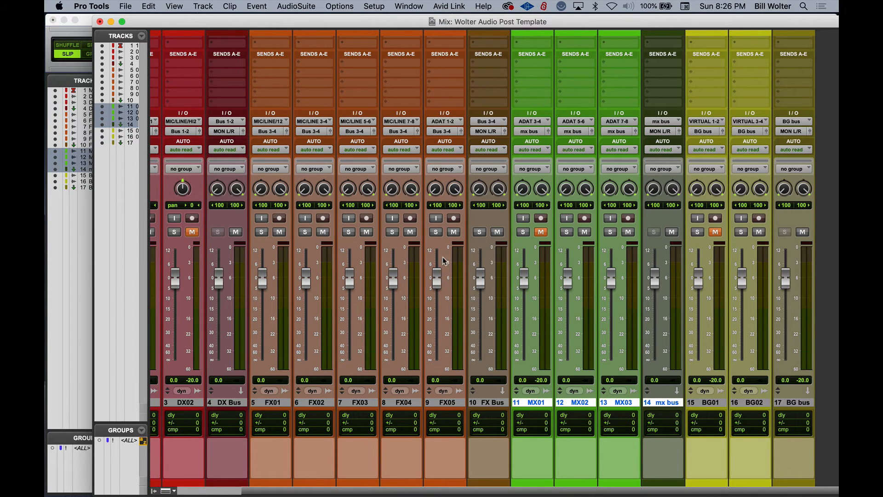
{"action": "scroll", "coordinate": [432, 256], "scroll_direction": "left", "scroll_amount": 2}
{"action": "scroll", "coordinate": [690, 229], "scroll_direction": "right", "scroll_amount": 2}
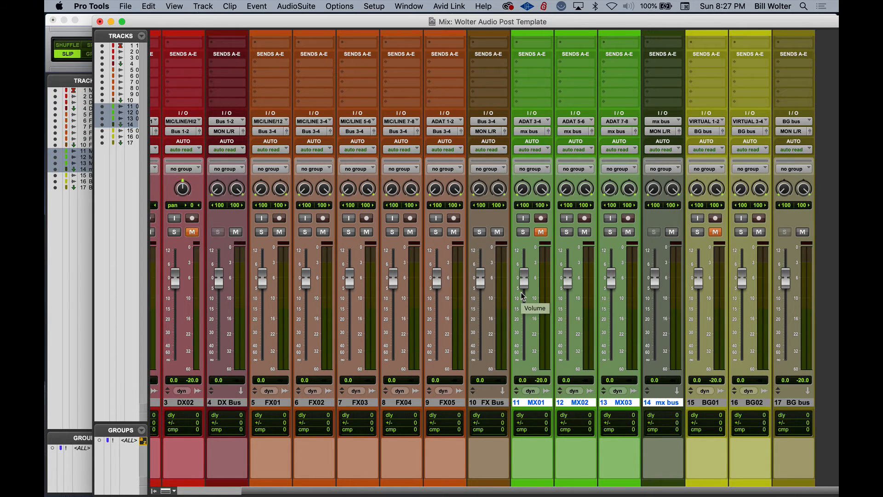
Set the session's timecode rate to 29.97 fps in Session Setup.
{"action": "key", "text": "super+KP_2"}
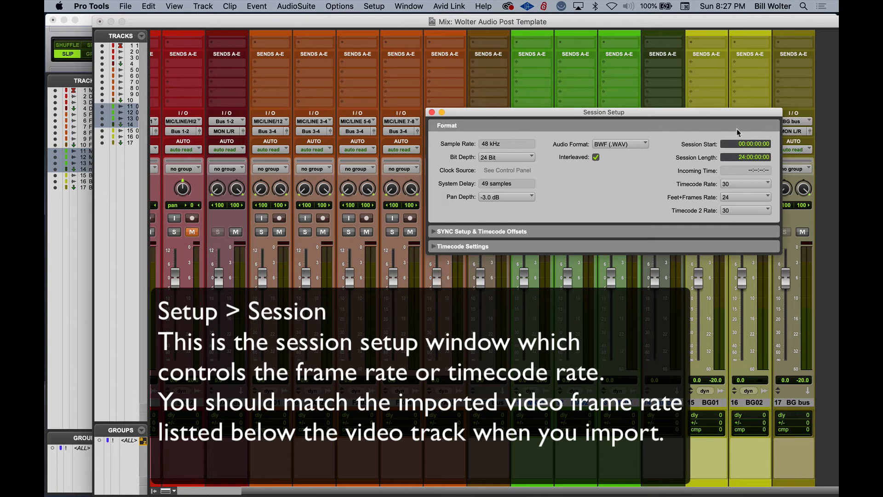
{"action": "left_click", "coordinate": [748, 187]}
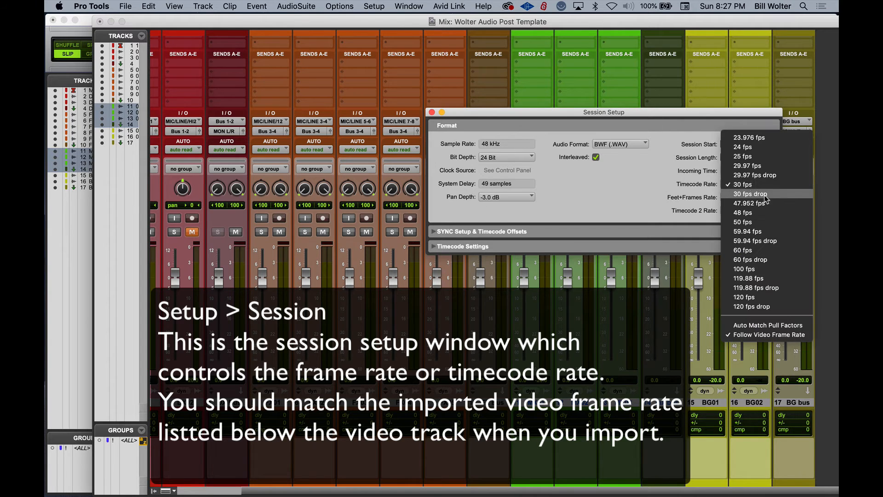
{"action": "left_click", "coordinate": [776, 167]}
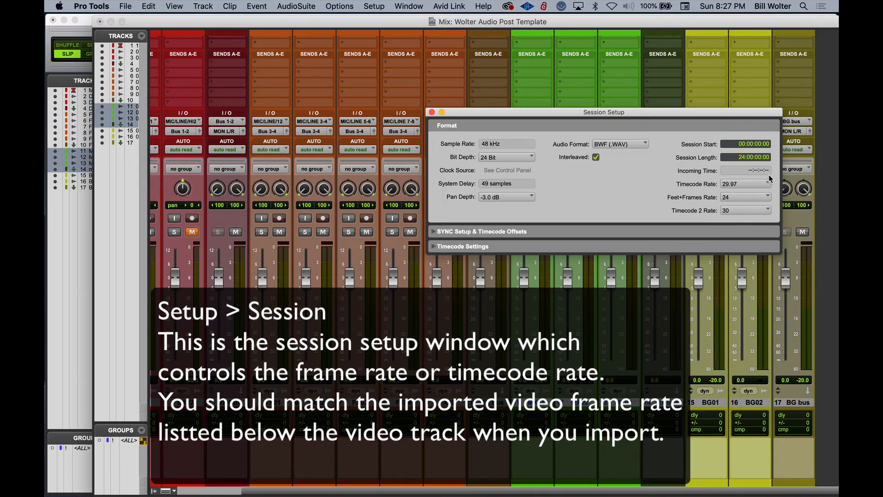
{"action": "left_click", "coordinate": [432, 112]}
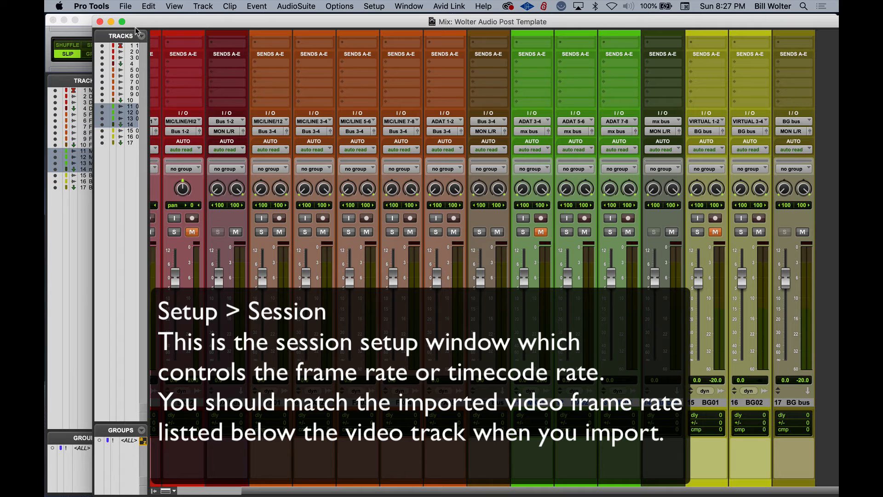
Bring the Edit window forward and review the track order, colors, inserts and I/O routing across the whole session.
{"action": "left_click_drag", "start_coordinate": [136, 23], "coordinate": [200, 170]}
{"action": "left_click", "coordinate": [159, 170]}
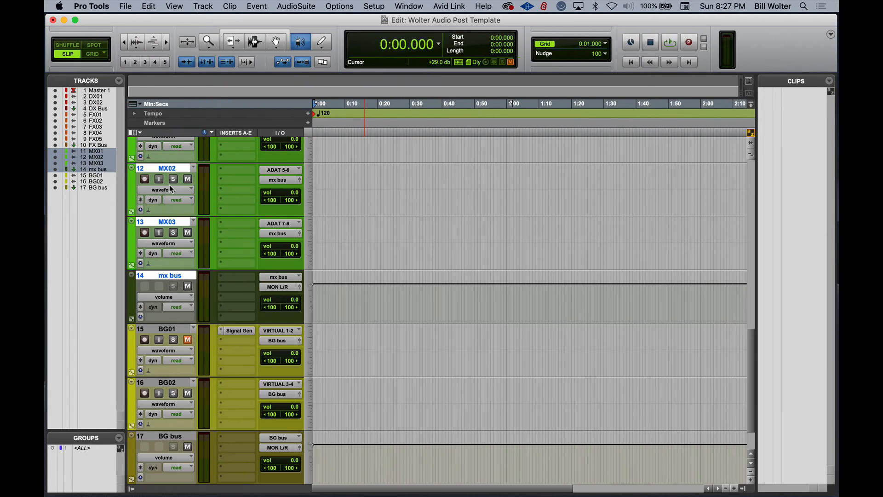
{"action": "scroll", "coordinate": [239, 283], "scroll_direction": "up", "scroll_amount": 8}
{"action": "scroll", "coordinate": [240, 285], "scroll_direction": "up", "scroll_amount": 5}
{"action": "scroll", "coordinate": [244, 289], "scroll_direction": "down", "scroll_amount": 6}
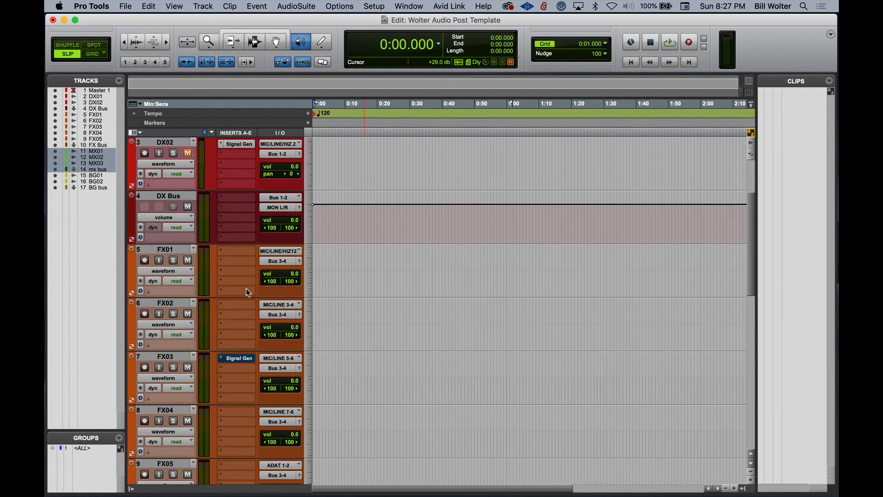
{"action": "scroll", "coordinate": [247, 289], "scroll_direction": "up", "scroll_amount": 3}
{"action": "scroll", "coordinate": [243, 256], "scroll_direction": "down", "scroll_amount": 6}
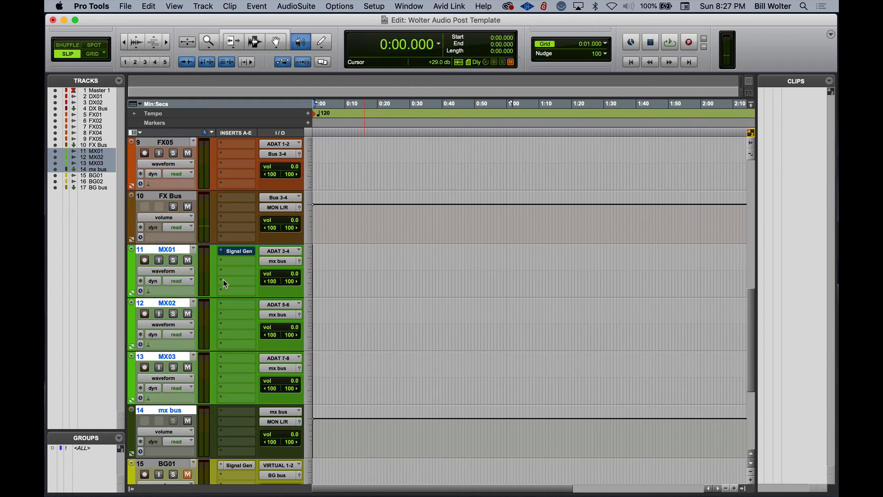
{"action": "scroll", "coordinate": [227, 283], "scroll_direction": "down", "scroll_amount": 4}
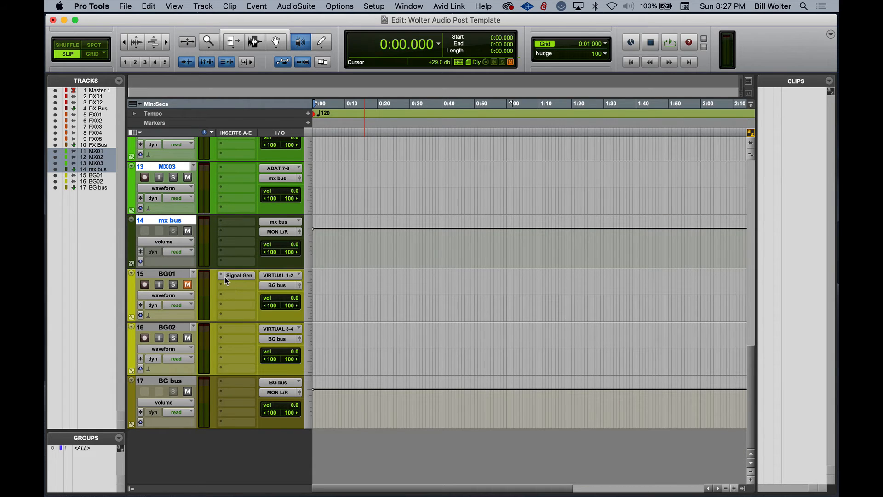
{"action": "scroll", "coordinate": [279, 286], "scroll_direction": "up", "scroll_amount": 1}
{"action": "scroll", "coordinate": [280, 283], "scroll_direction": "up", "scroll_amount": 6}
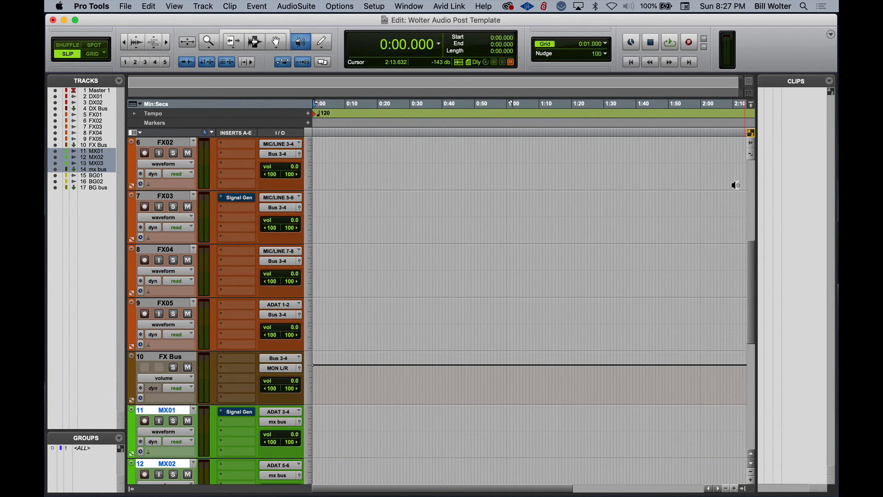
Hide the track list in the Edit window and narrow the Clips list to widen the timeline.
{"action": "left_click", "coordinate": [132, 490]}
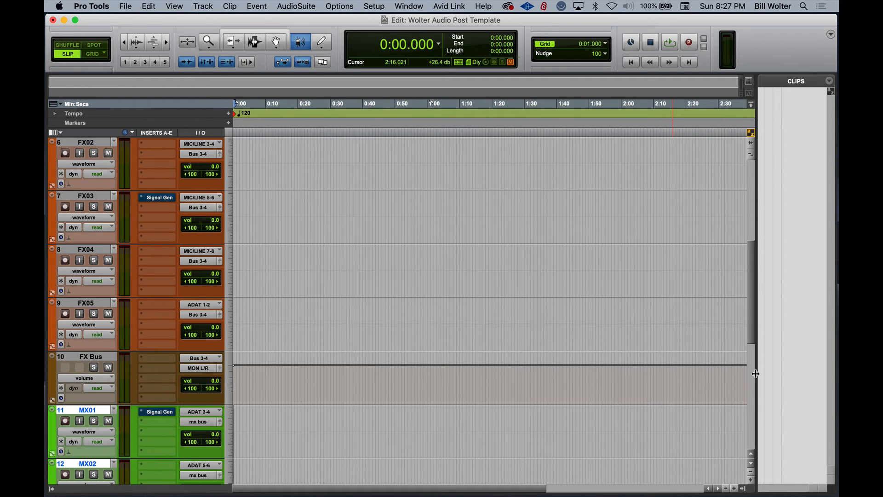
{"action": "left_click_drag", "start_coordinate": [756, 373], "coordinate": [780, 372]}
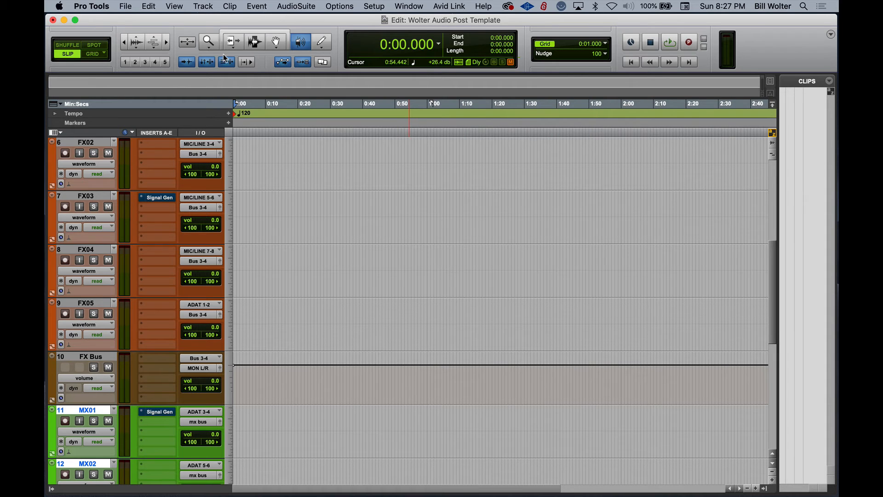
Show the Timecode ruler and make Timecode the main time scale.
{"action": "left_click", "coordinate": [60, 105]}
{"action": "left_click", "coordinate": [61, 104]}
{"action": "left_click", "coordinate": [61, 102]}
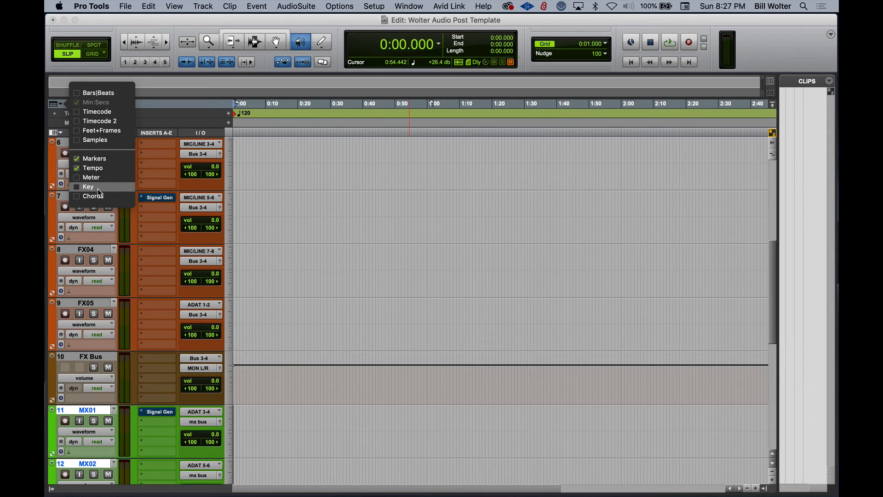
{"action": "left_click", "coordinate": [89, 114]}
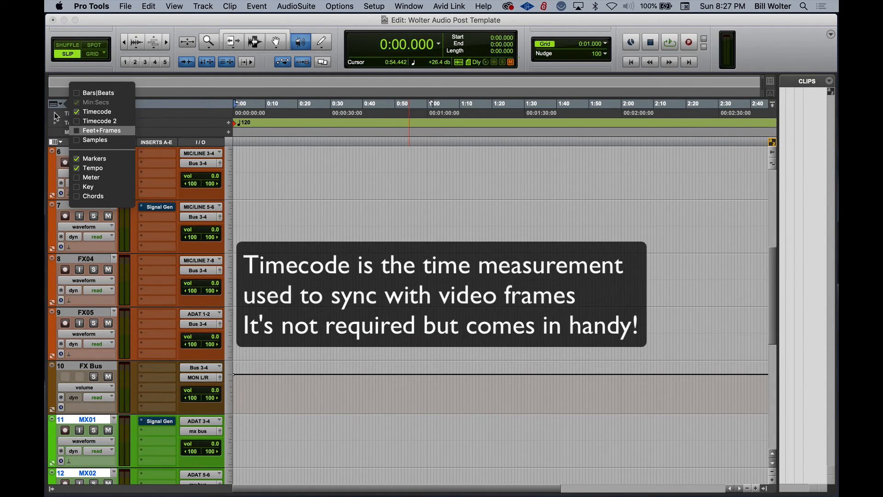
{"action": "left_click", "coordinate": [95, 114]}
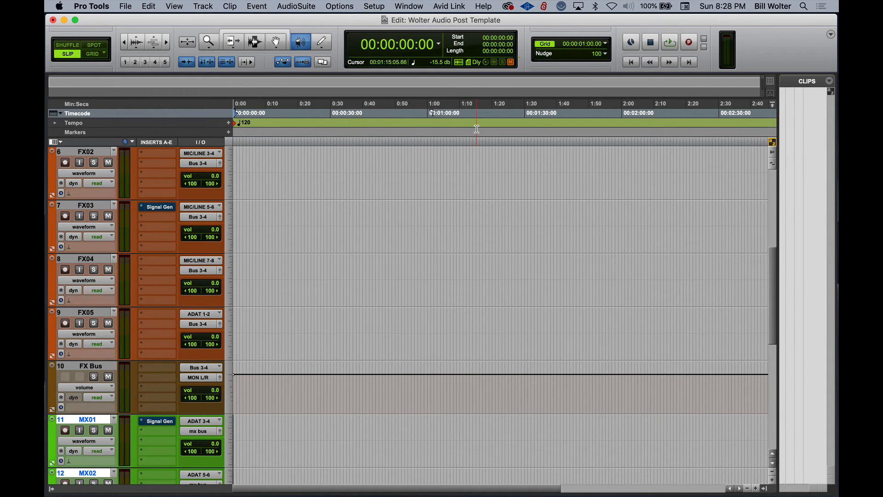
Hide the Universe view above the rulers in the Edit window.
{"action": "scroll", "coordinate": [235, 86], "scroll_direction": "down", "scroll_amount": 3}
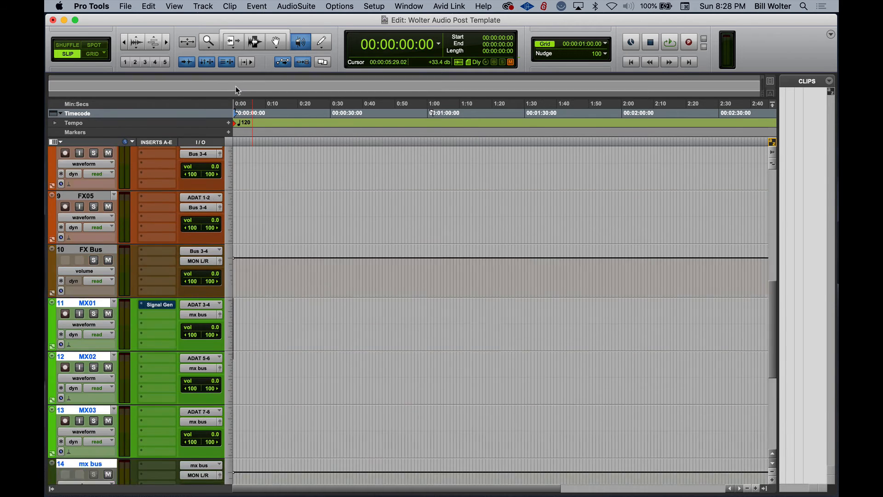
{"action": "scroll", "coordinate": [261, 81], "scroll_direction": "up", "scroll_amount": 8}
{"action": "left_click", "coordinate": [175, 7]}
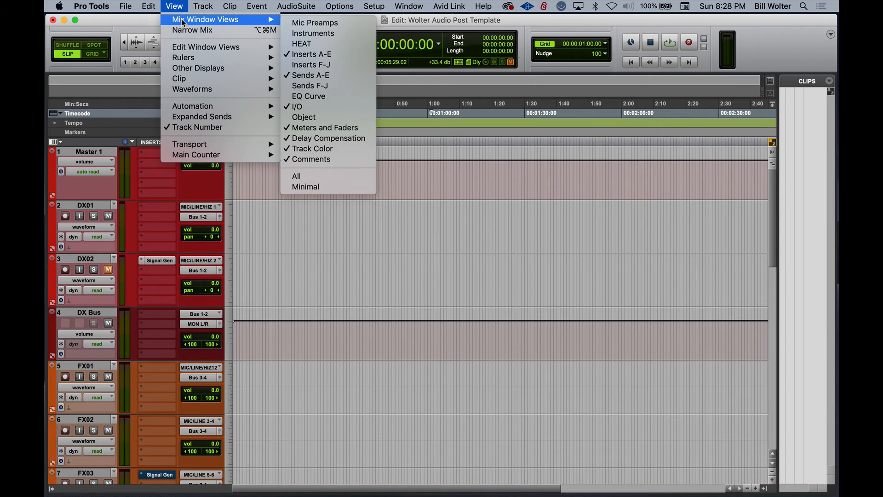
{"action": "mouse_move", "coordinate": [204, 158]}
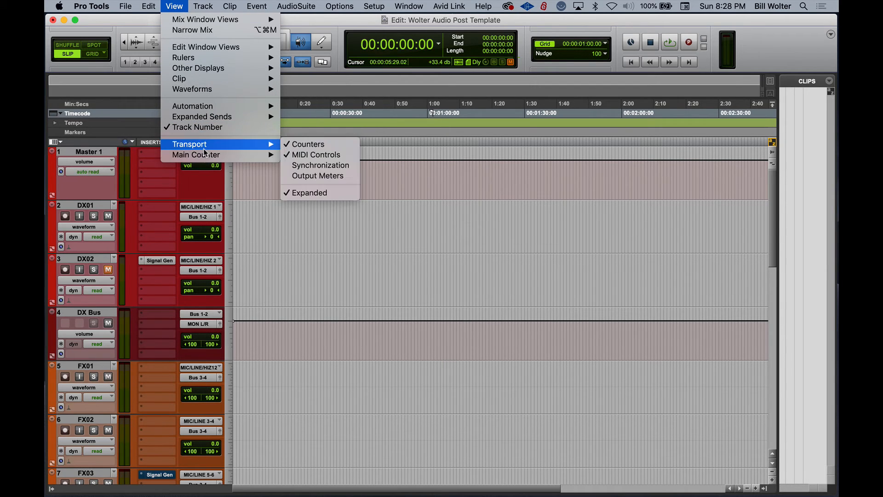
{"action": "mouse_move", "coordinate": [221, 67]}
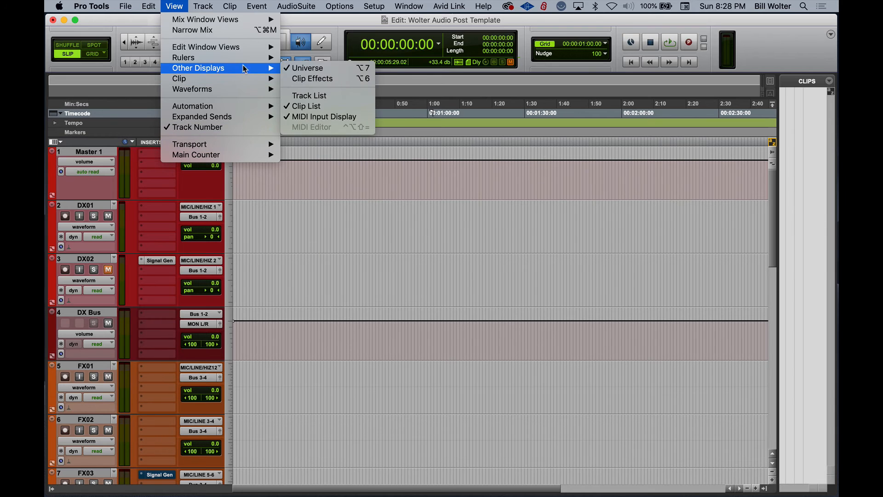
{"action": "left_click", "coordinate": [318, 68]}
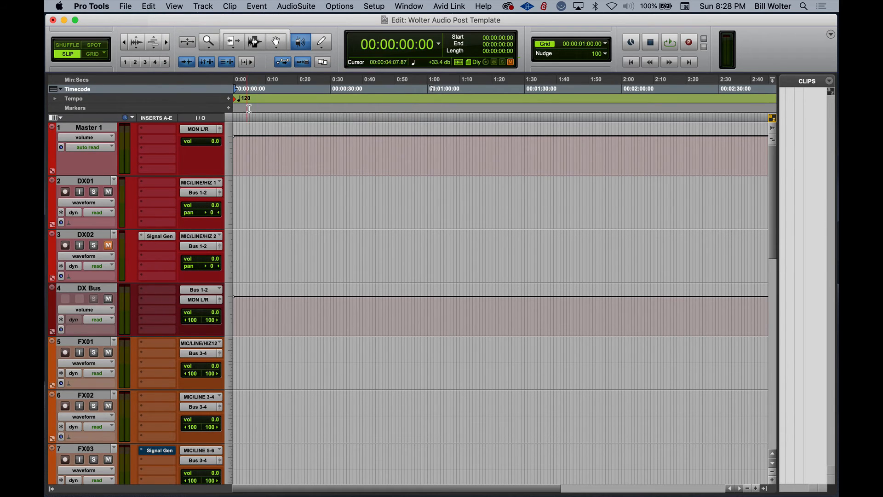
Add the Bars|Beats ruler to the timeline, and turn the Meter ruler on and off again.
{"action": "left_click", "coordinate": [60, 89]}
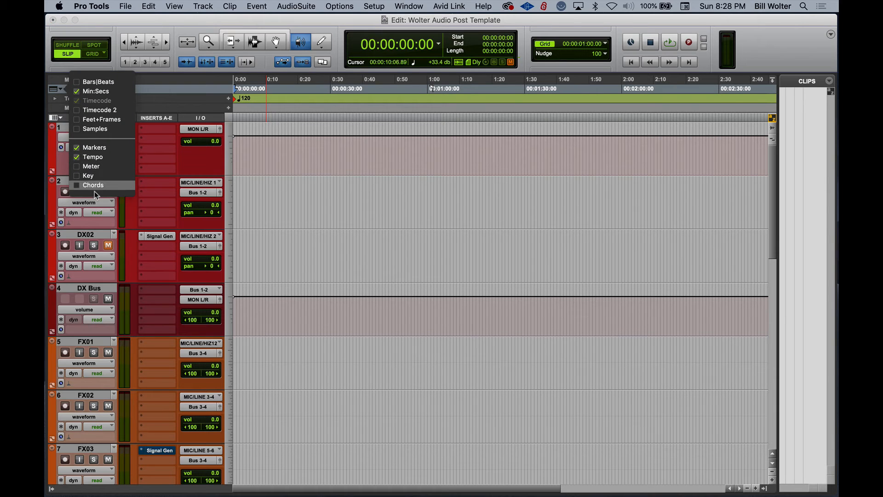
{"action": "left_click", "coordinate": [91, 166]}
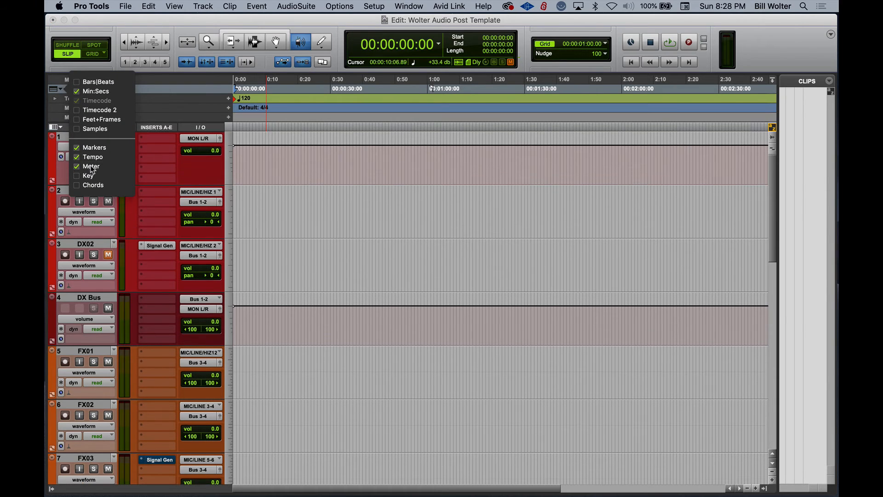
{"action": "left_click", "coordinate": [79, 81]}
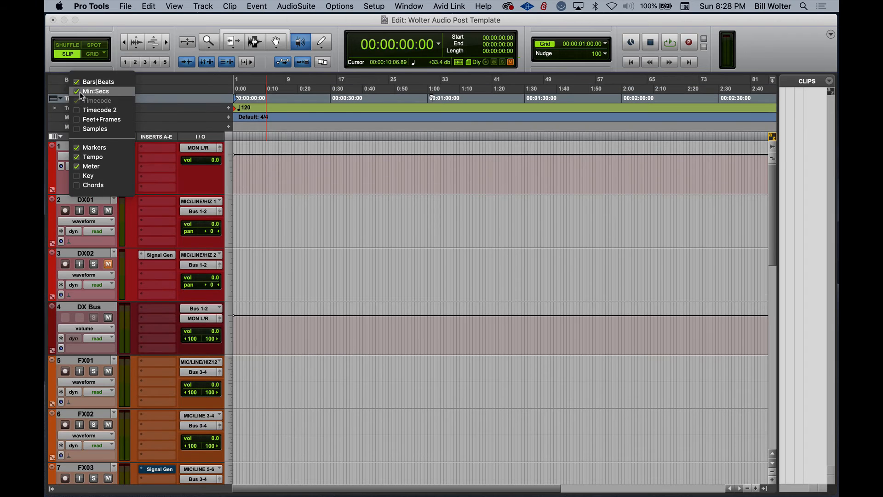
{"action": "left_click", "coordinate": [76, 166]}
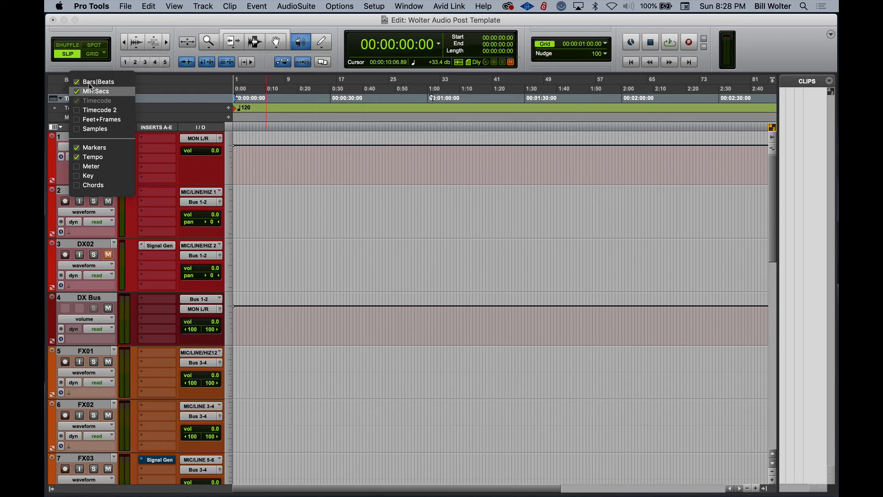
{"action": "left_click", "coordinate": [50, 78]}
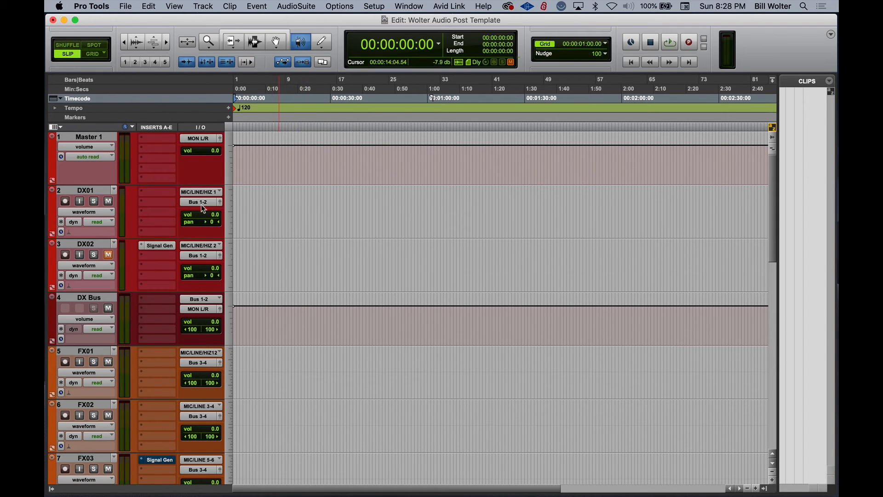
Show the track list and groups list beside the Edit window tracks again.
{"action": "scroll", "coordinate": [167, 221], "scroll_direction": "down", "scroll_amount": 5}
{"action": "scroll", "coordinate": [168, 226], "scroll_direction": "up", "scroll_amount": 5}
{"action": "left_click", "coordinate": [52, 489]}
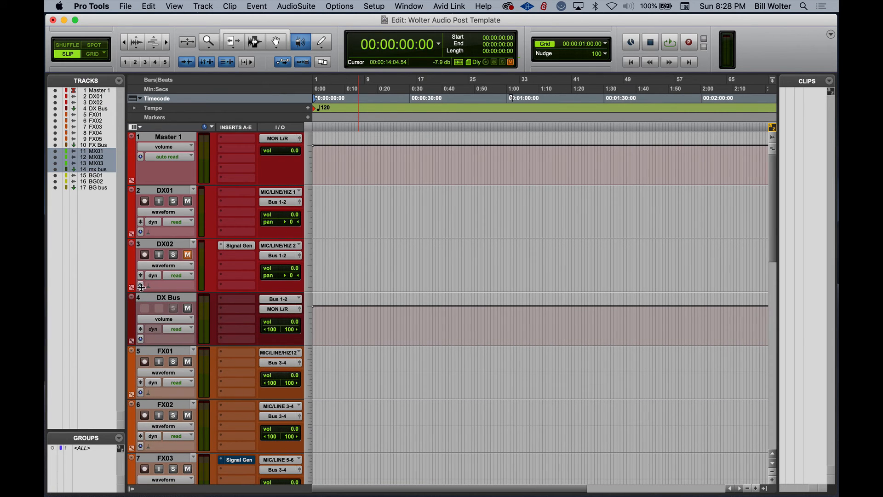
Hide the DX01, DX02 and DX Bus tracks, and show all three again.
{"action": "left_click", "coordinate": [55, 97]}
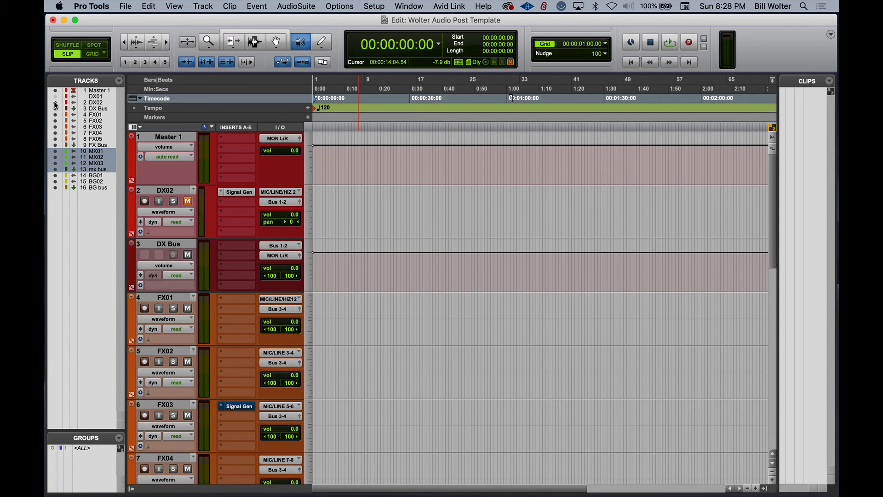
{"action": "left_click", "coordinate": [55, 103]}
{"action": "left_click", "coordinate": [56, 109]}
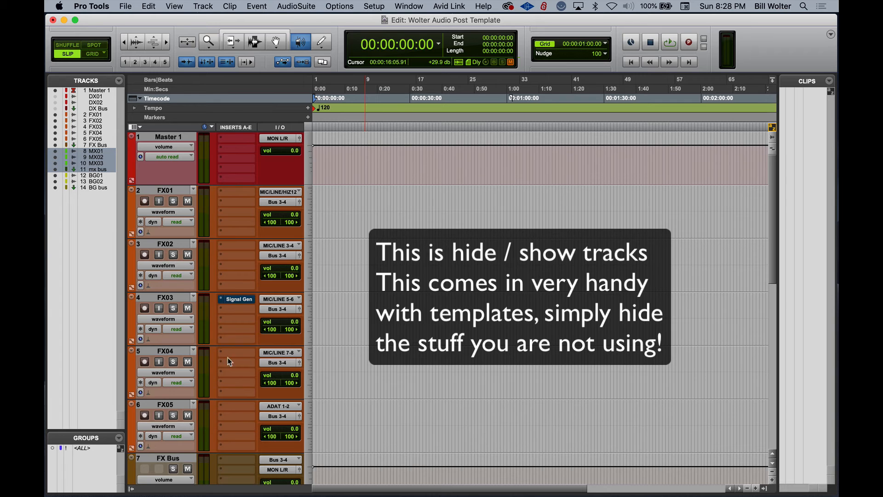
{"action": "scroll", "coordinate": [233, 352], "scroll_direction": "down", "scroll_amount": 5}
{"action": "left_click_drag", "start_coordinate": [56, 97], "coordinate": [55, 109]}
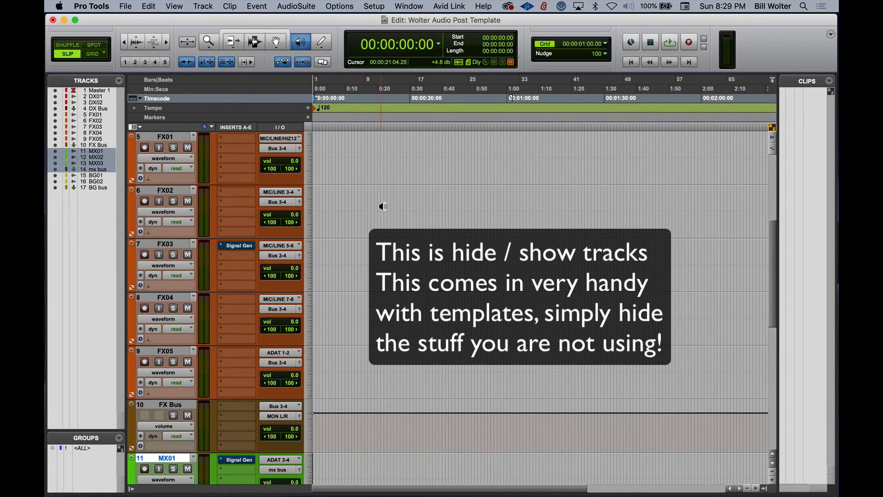
Switch to the Mix window and bring the mixer strips from Master 1 onward into view.
{"action": "scroll", "coordinate": [445, 298], "scroll_direction": "up", "scroll_amount": 3}
{"action": "scroll", "coordinate": [445, 298], "scroll_direction": "down", "scroll_amount": 6}
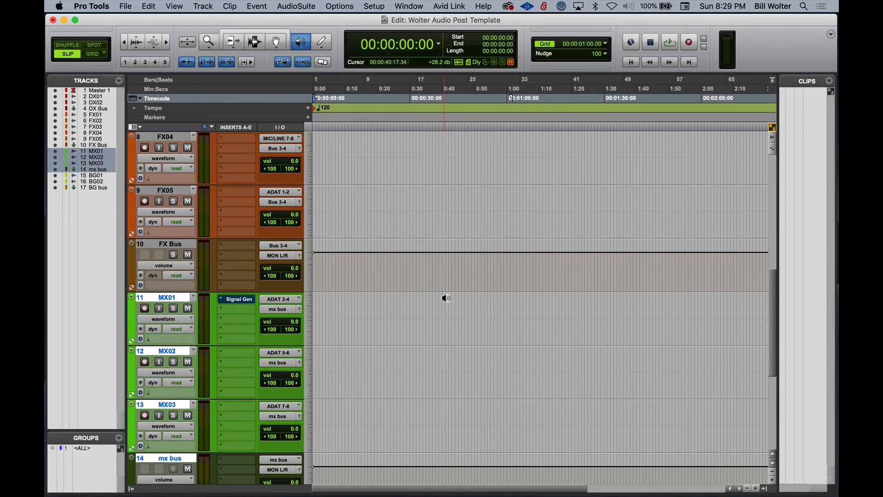
{"action": "key", "text": "super+equal"}
{"action": "scroll", "coordinate": [408, 222], "scroll_direction": "left", "scroll_amount": 2}
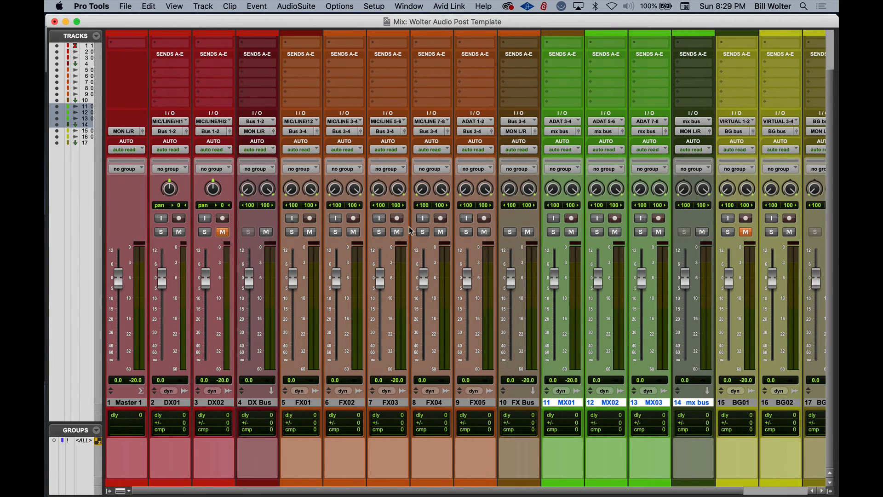
Turn off the bypass of the Signal Gen insert on FX03 and mute the FX03 track.
{"action": "left_click", "coordinate": [228, 232]}
{"action": "scroll", "coordinate": [436, 182], "scroll_direction": "up", "scroll_amount": 3}
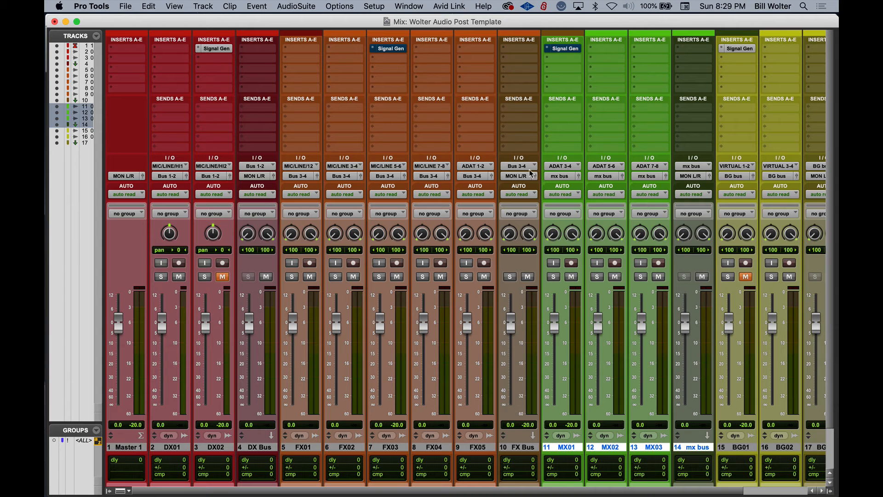
{"action": "left_click", "coordinate": [391, 50], "text": "super"}
{"action": "left_click", "coordinate": [397, 277]}
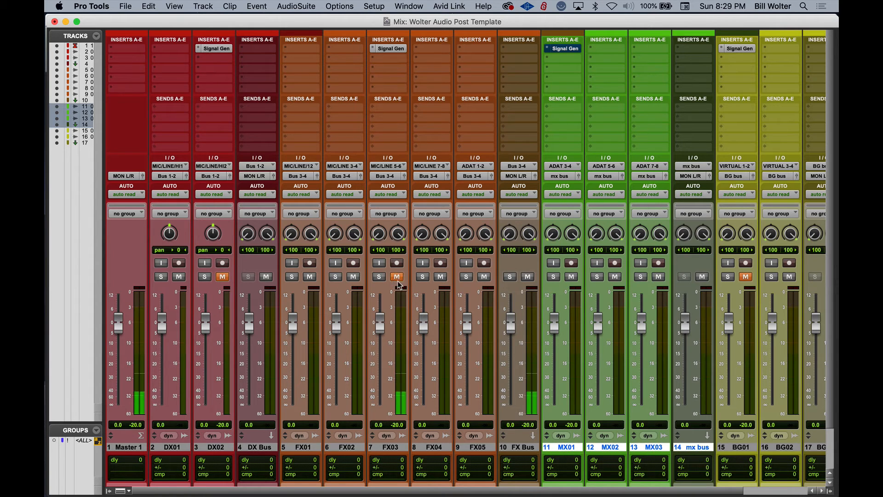
Turn off the bypass of the Signal Gen insert on MX01 to feed the mx bus, and bypass the insert again.
{"action": "scroll", "coordinate": [648, 308], "scroll_direction": "right", "scroll_amount": 3}
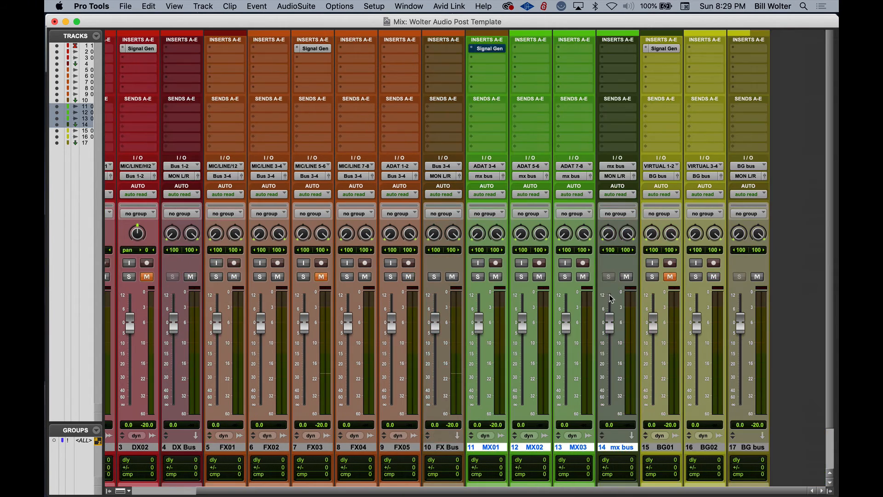
{"action": "left_click", "coordinate": [489, 49], "text": "super"}
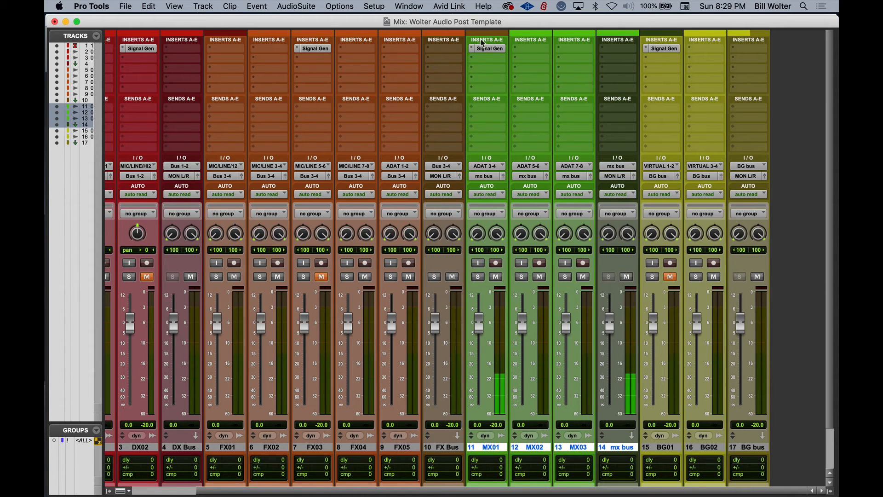
{"action": "left_click", "coordinate": [486, 49], "text": "super"}
Bypass the Signal Gen inserts on DX02, FX03 and BG01, unmute those three tracks, and clear the track selection.
{"action": "left_click", "coordinate": [149, 53], "text": "super"}
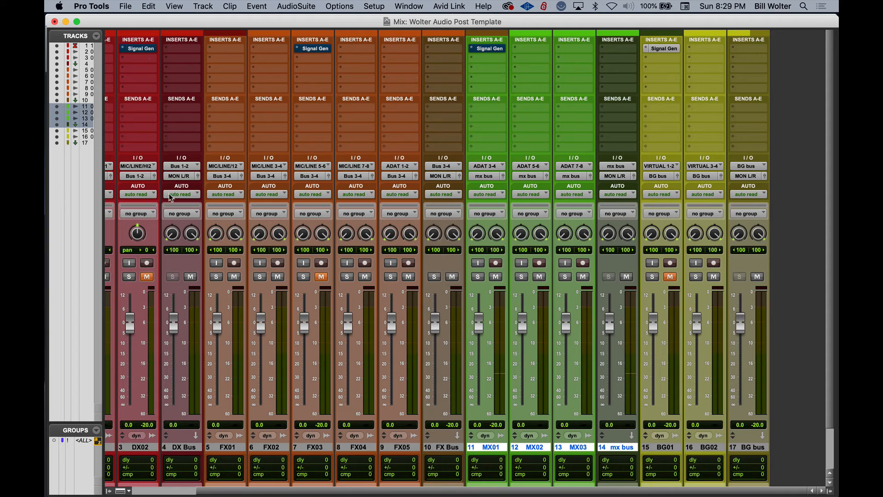
{"action": "left_click", "coordinate": [145, 277]}
{"action": "left_click", "coordinate": [322, 277]}
{"action": "left_click", "coordinate": [624, 453], "text": "alt"}
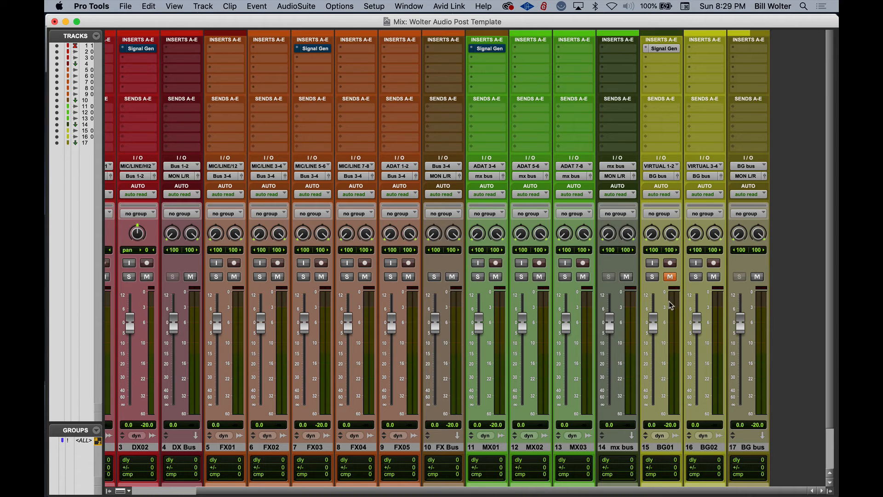
{"action": "left_click", "coordinate": [672, 277]}
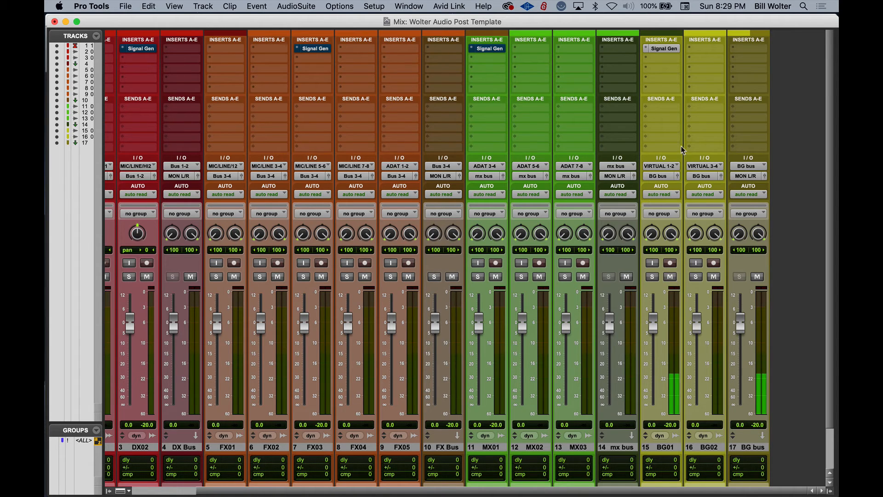
{"action": "left_click", "coordinate": [664, 46]}
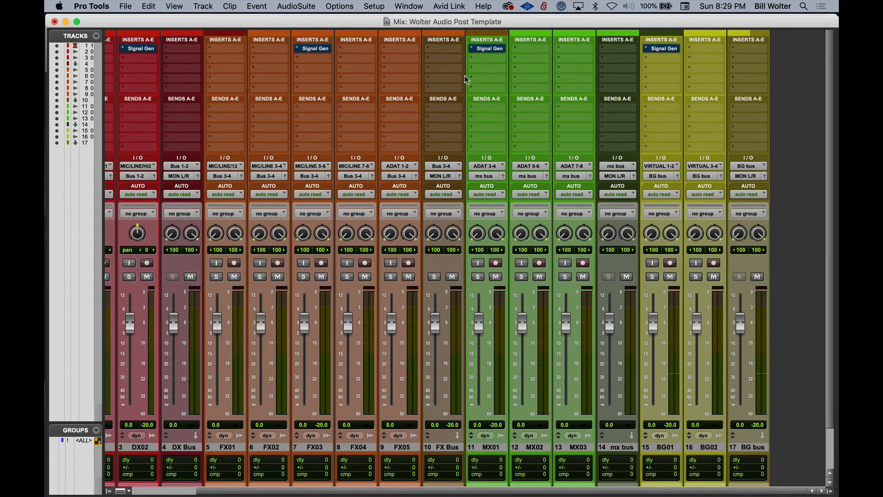
Insert the multichannel Waves WLM Plus (stereo) loudness meter in the first insert slot of Master 1.
{"action": "scroll", "coordinate": [493, 85], "scroll_direction": "left", "scroll_amount": 3}
{"action": "scroll", "coordinate": [490, 105], "scroll_direction": "right", "scroll_amount": 3}
{"action": "scroll", "coordinate": [500, 119], "scroll_direction": "left", "scroll_amount": 2}
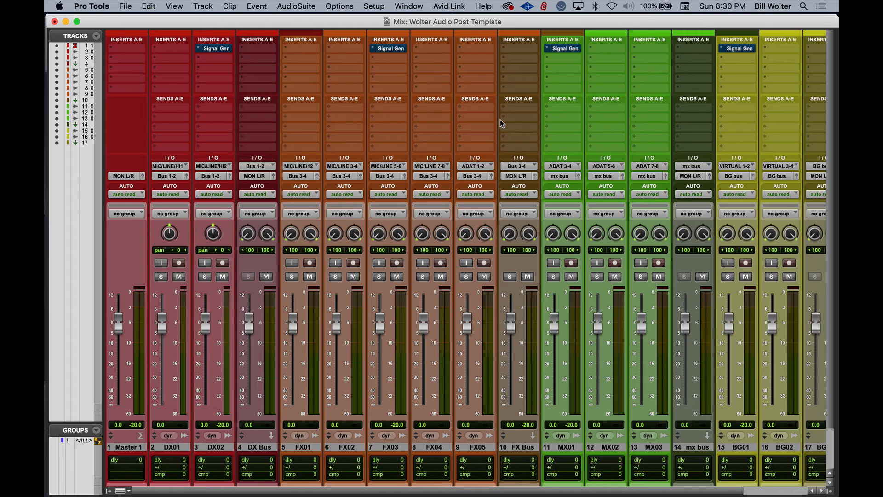
{"action": "left_click", "coordinate": [117, 46]}
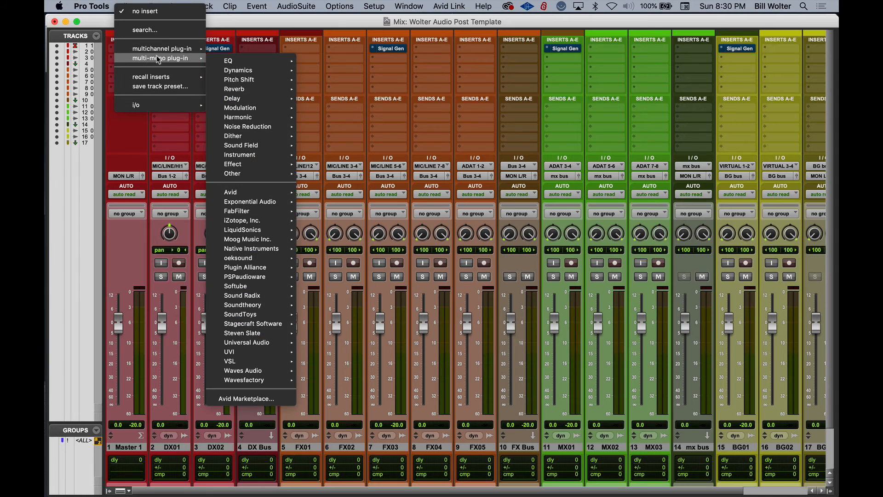
{"action": "mouse_move", "coordinate": [162, 49]}
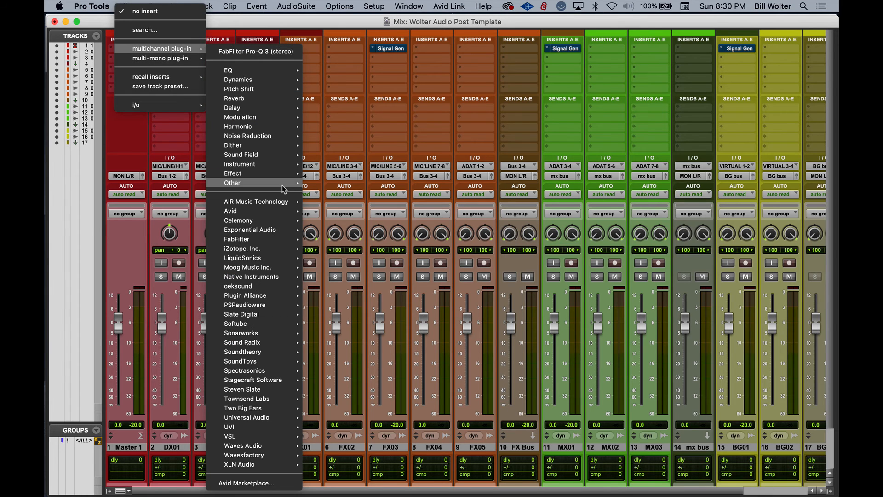
{"action": "mouse_move", "coordinate": [280, 188]}
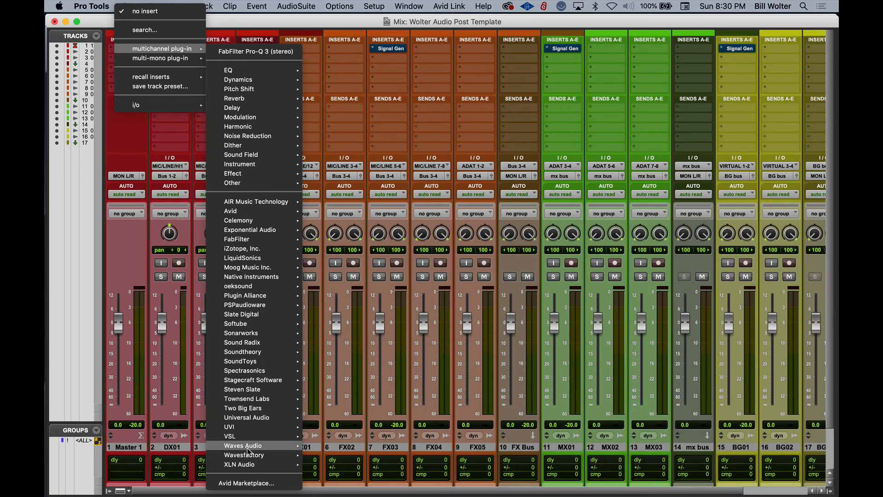
{"action": "mouse_move", "coordinate": [247, 447]}
{"action": "scroll", "coordinate": [350, 457], "scroll_direction": "down", "scroll_amount": 15}
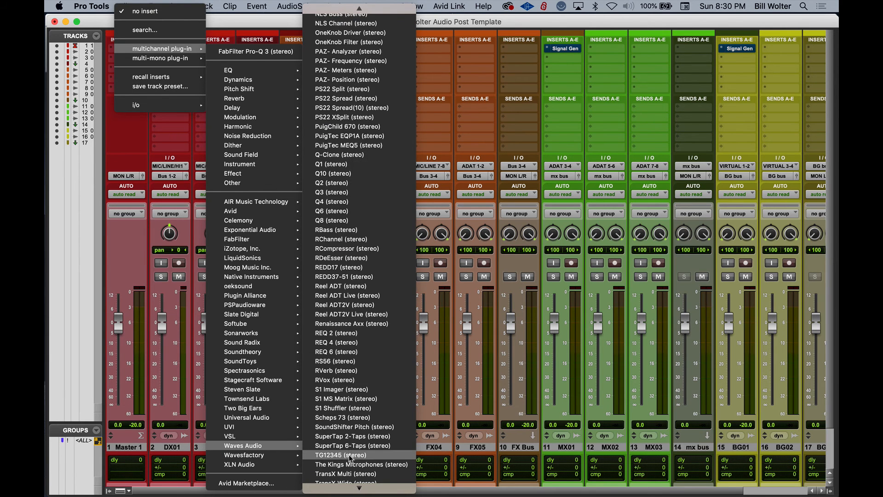
{"action": "scroll", "coordinate": [350, 458], "scroll_direction": "down", "scroll_amount": 4}
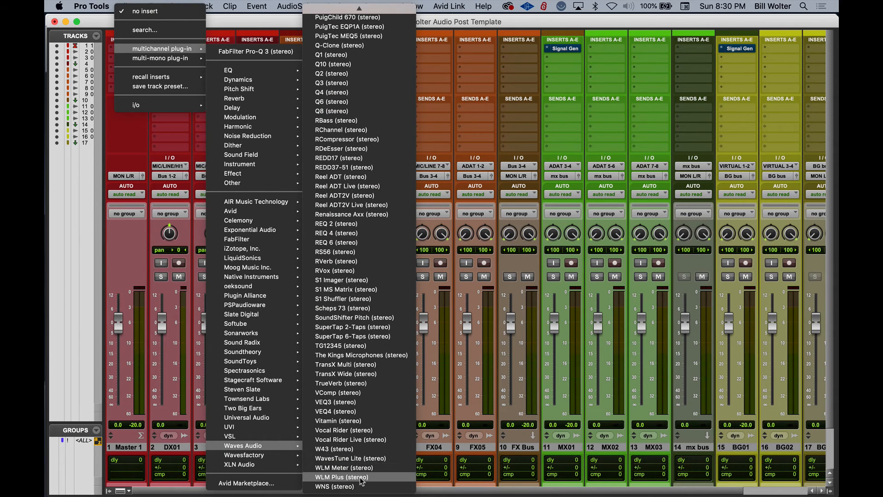
{"action": "left_click", "coordinate": [358, 478]}
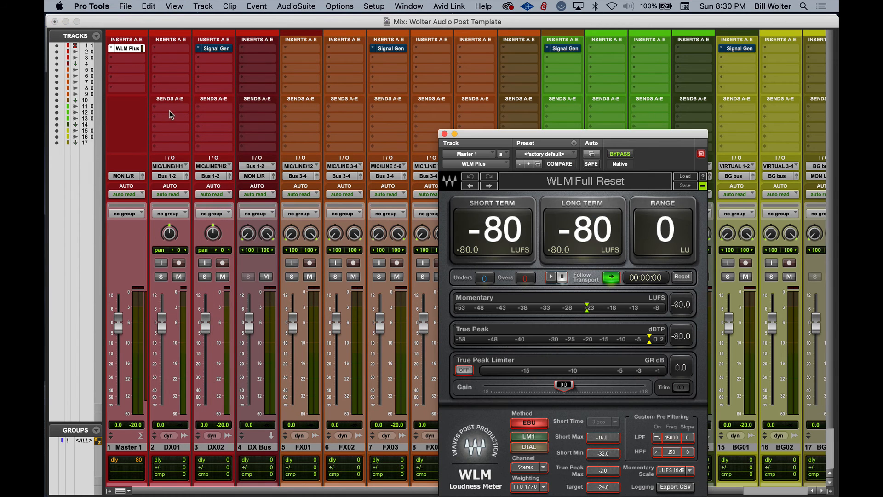
Close the WLM Plus window and move the plug-in to the last insert slot, E, of Master 1.
{"action": "left_click_drag", "start_coordinate": [524, 135], "coordinate": [491, 48]}
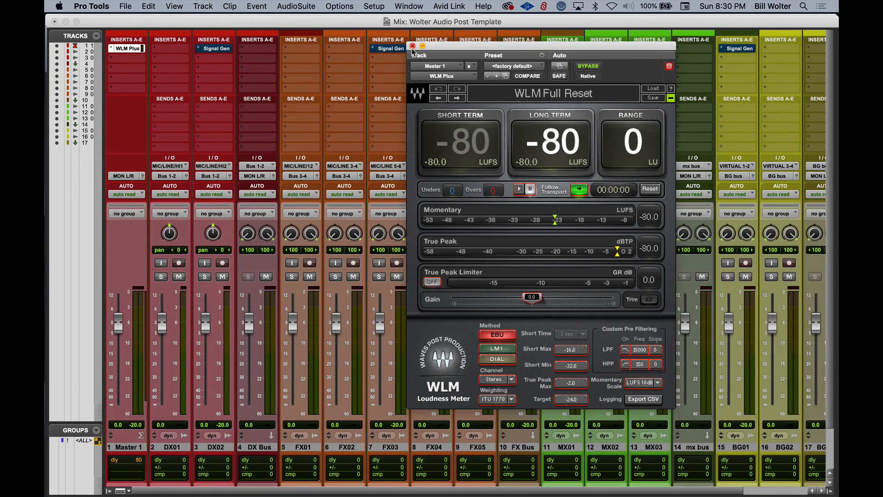
{"action": "left_click", "coordinate": [411, 47]}
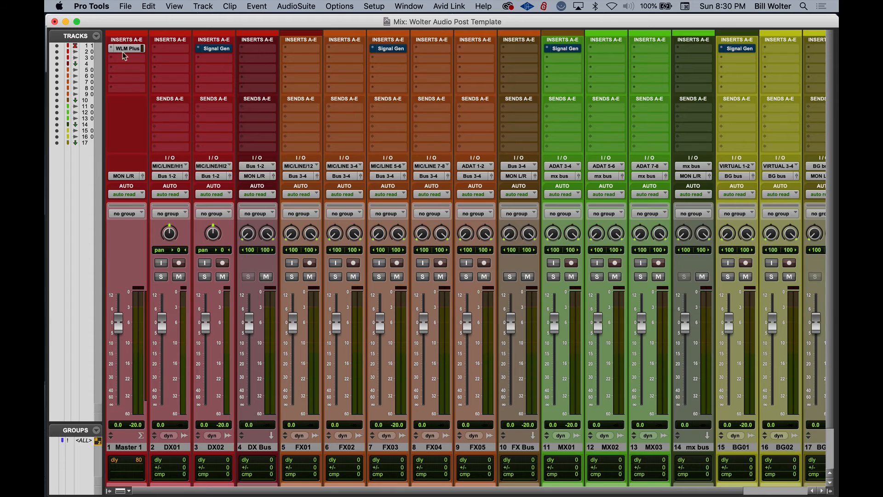
{"action": "left_click_drag", "start_coordinate": [131, 89], "coordinate": [126, 79]}
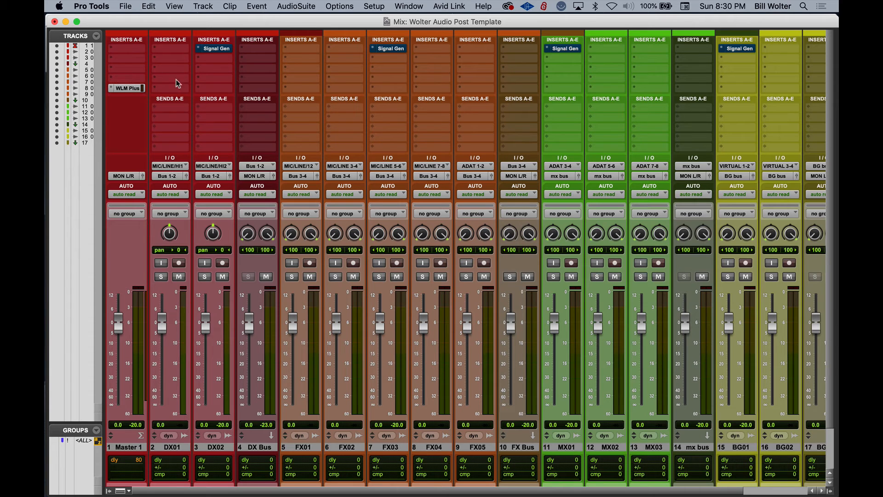
Insert the multichannel EQ3 7-Band (stereo) plug-in in the first insert slot of the DX Bus.
{"action": "left_click", "coordinate": [243, 49]}
{"action": "mouse_move", "coordinate": [294, 49]}
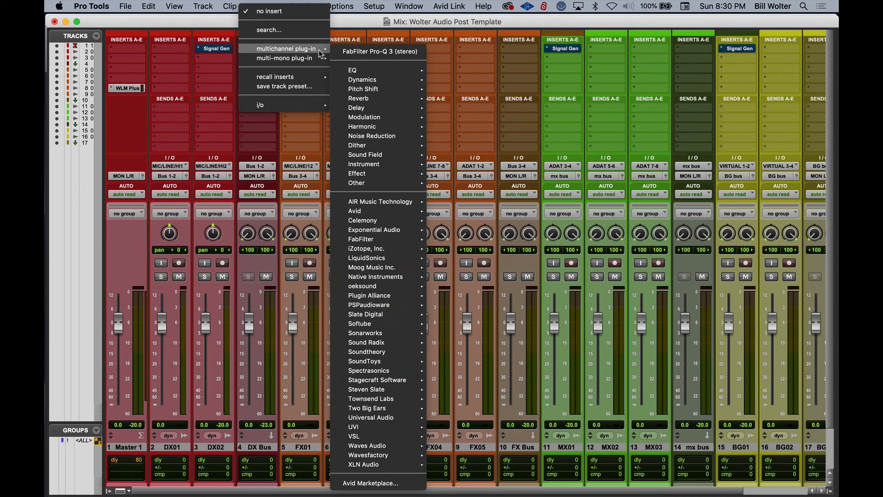
{"action": "mouse_move", "coordinate": [357, 75]}
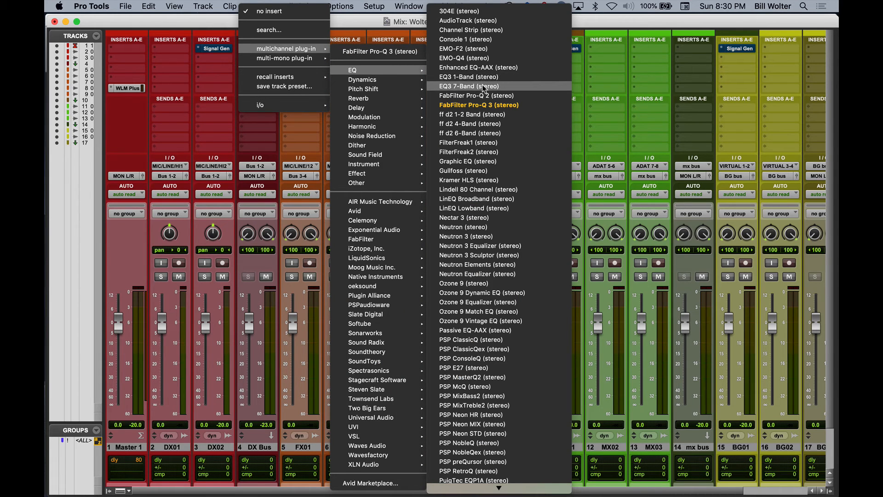
{"action": "left_click", "coordinate": [483, 86]}
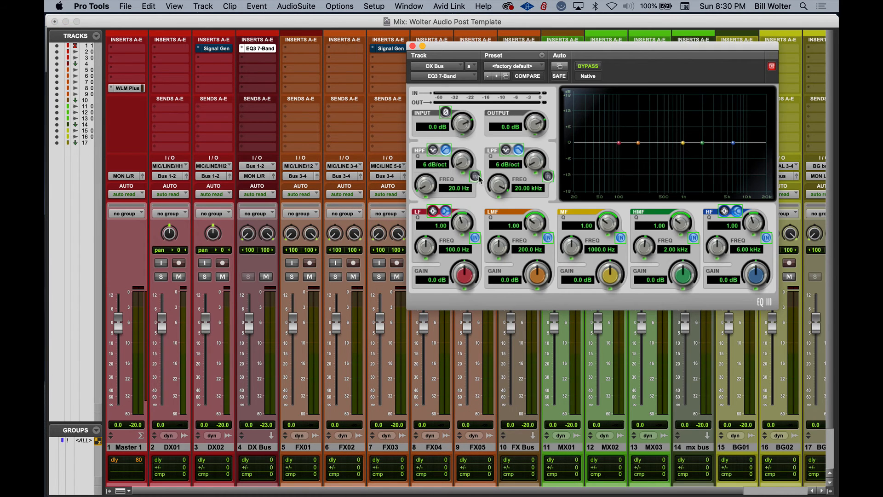
Enable the DX Bus EQ's high-pass filter at 12 dB/oct and about 120 Hz, and close the plug-in window.
{"action": "left_click", "coordinate": [475, 178]}
{"action": "left_click_drag", "start_coordinate": [460, 172], "coordinate": [462, 138]}
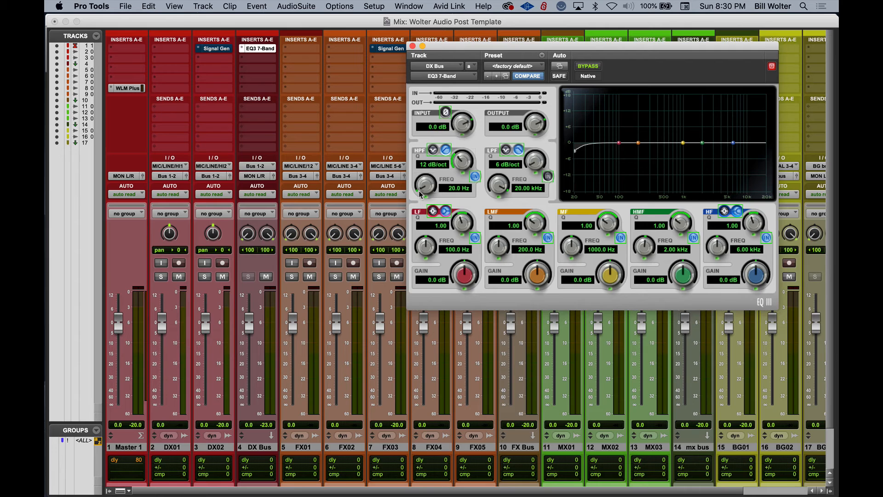
{"action": "mouse_move", "coordinate": [422, 193]}
{"action": "left_mouse_down"}
{"action": "mouse_move", "coordinate": [429, 152]}
{"action": "mouse_move", "coordinate": [430, 181]}
{"action": "left_mouse_up"}
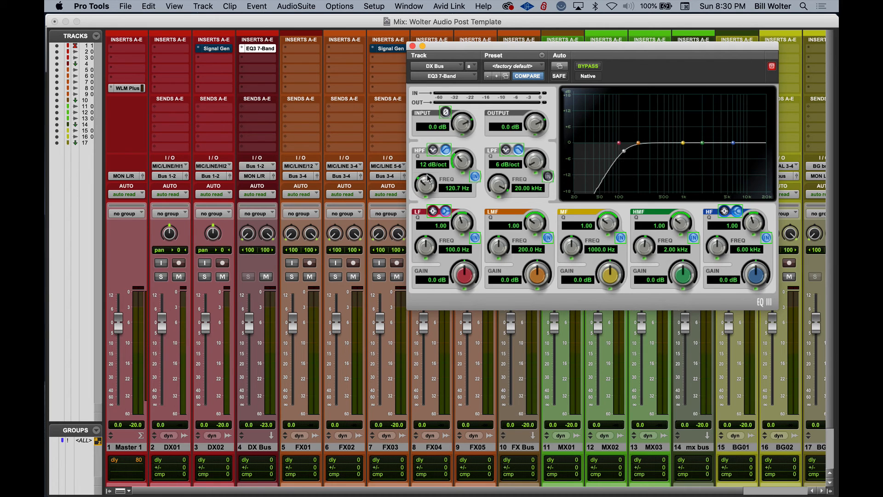
{"action": "left_click", "coordinate": [413, 46]}
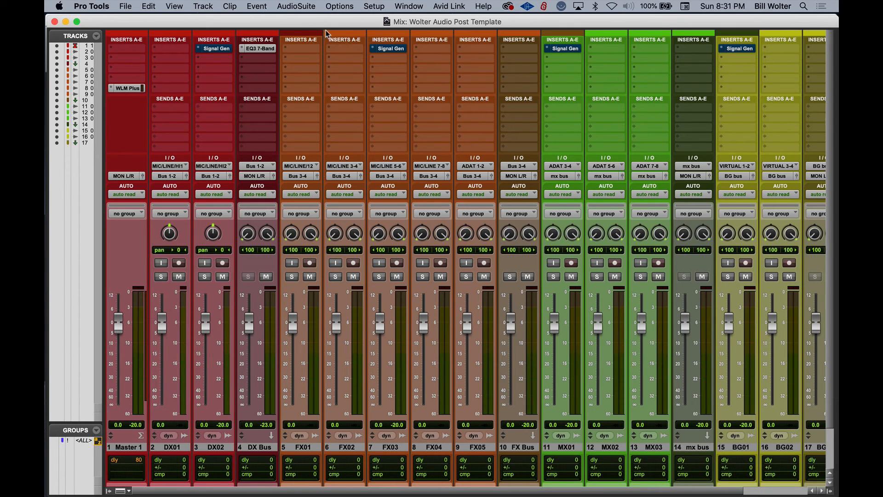
Examine the tracks from Master 1 to BG bus in the Edit window, and select the DX Bus track.
{"action": "key", "text": "super+equal"}
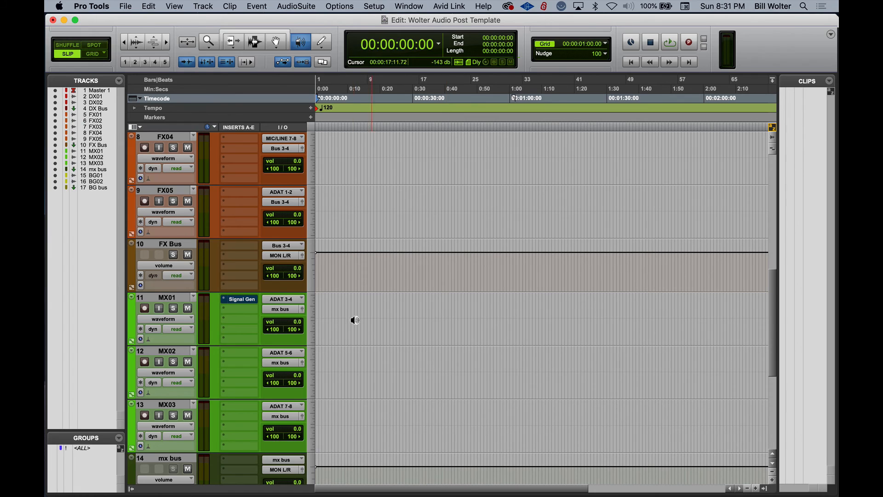
{"action": "scroll", "coordinate": [276, 320], "scroll_direction": "down", "scroll_amount": 5}
{"action": "scroll", "coordinate": [255, 322], "scroll_direction": "up", "scroll_amount": 8}
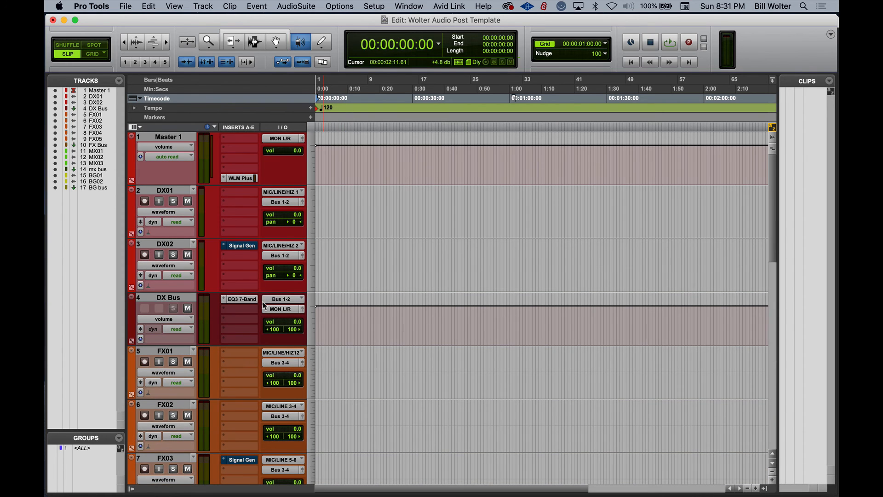
{"action": "scroll", "coordinate": [265, 305], "scroll_direction": "down", "scroll_amount": 8}
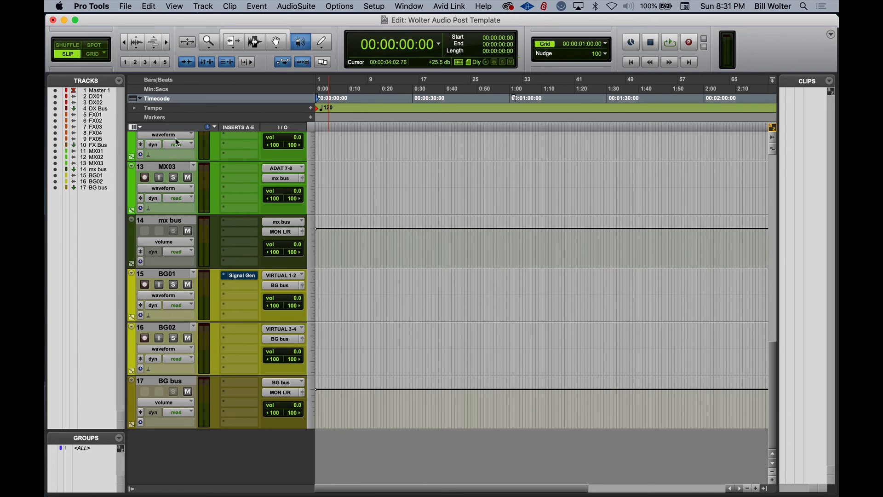
{"action": "scroll", "coordinate": [175, 147], "scroll_direction": "up", "scroll_amount": 7}
{"action": "scroll", "coordinate": [173, 169], "scroll_direction": "up", "scroll_amount": 1}
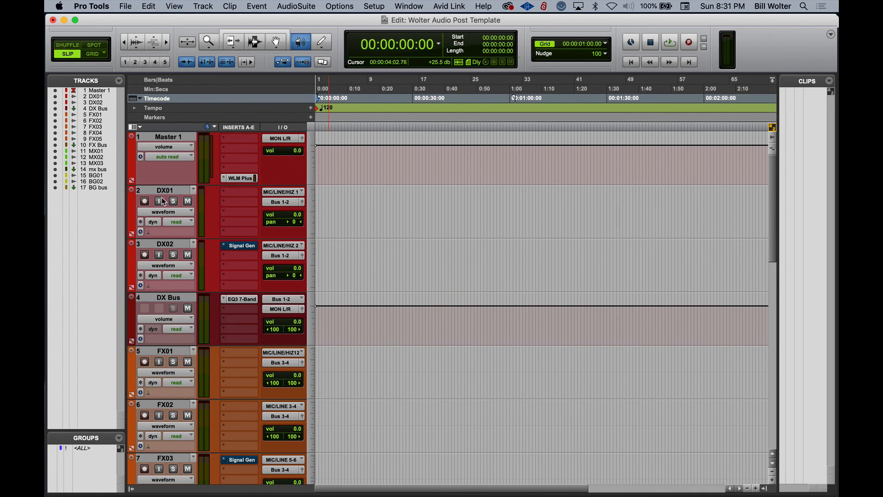
{"action": "left_click", "coordinate": [165, 190]}
{"action": "left_click", "coordinate": [169, 297]}
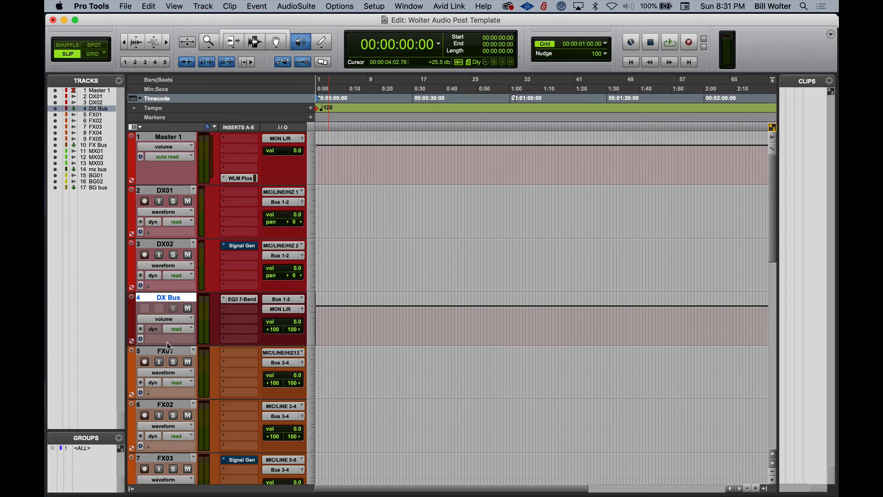
{"action": "scroll", "coordinate": [172, 322], "scroll_direction": "down", "scroll_amount": 3}
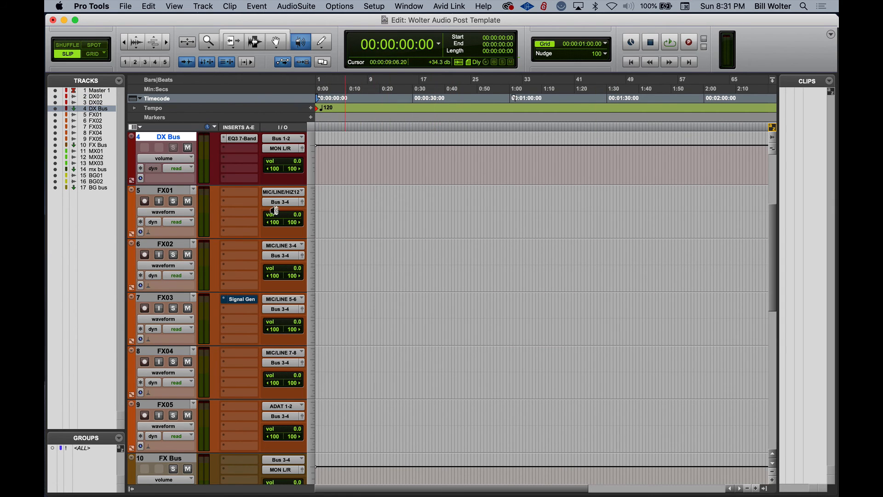
Save the session as a template on the Desktop under its suggested name, without including media.
{"action": "left_click", "coordinate": [127, 7]}
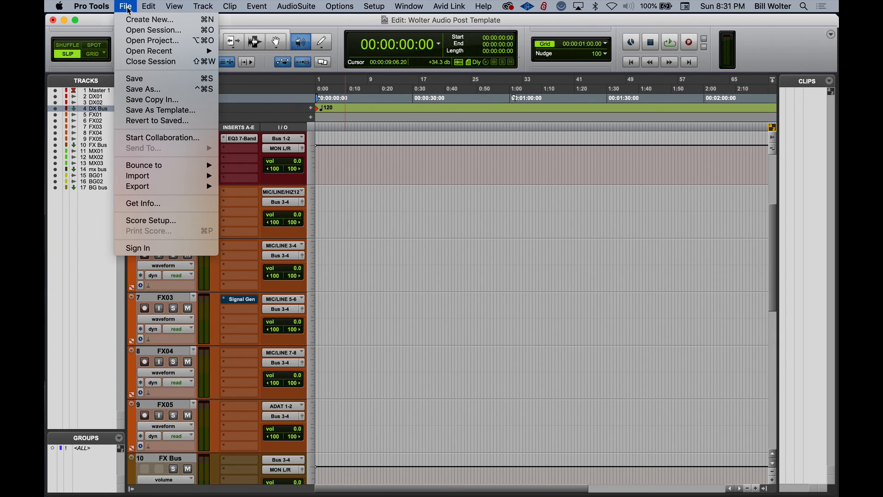
{"action": "left_click", "coordinate": [171, 110]}
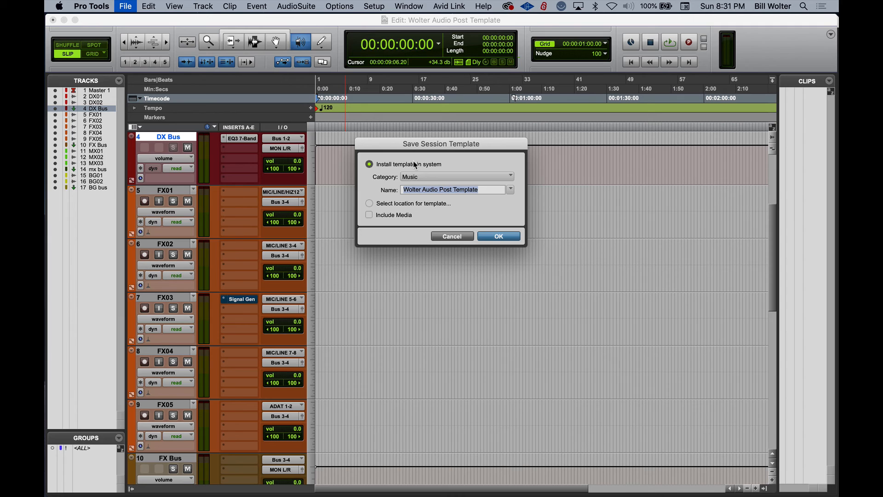
{"action": "left_click", "coordinate": [394, 203]}
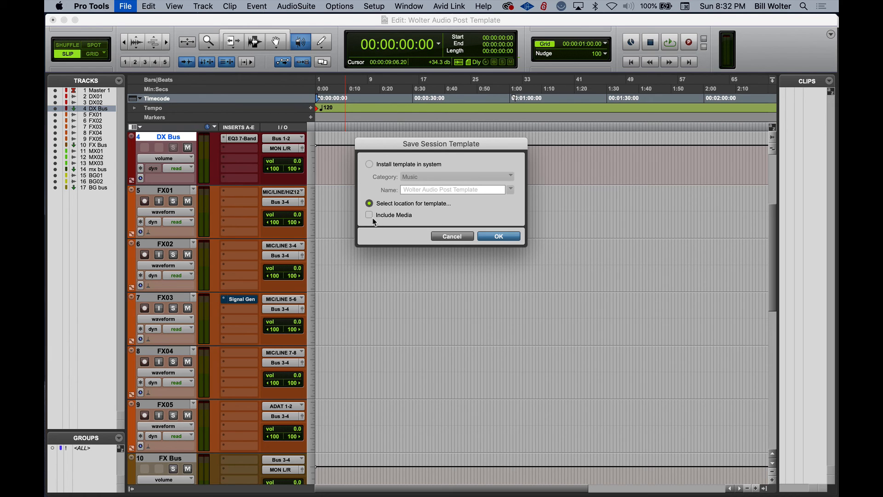
{"action": "left_click", "coordinate": [504, 237]}
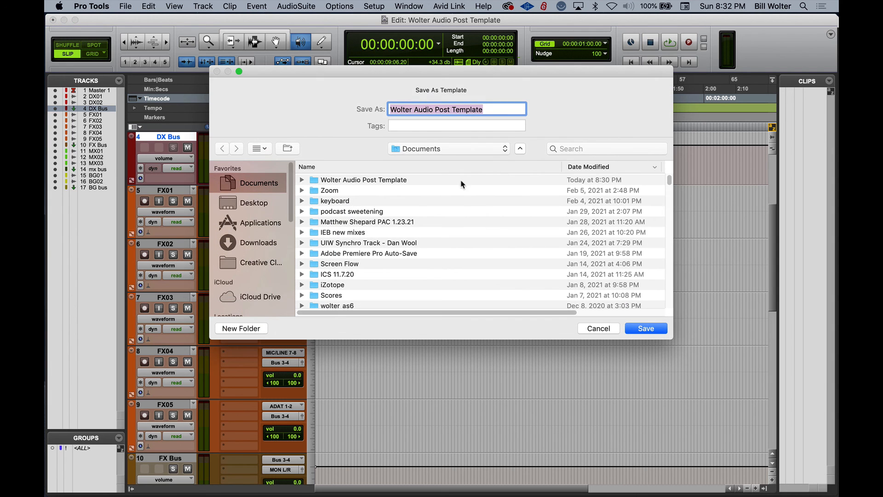
{"action": "left_click", "coordinate": [423, 150]}
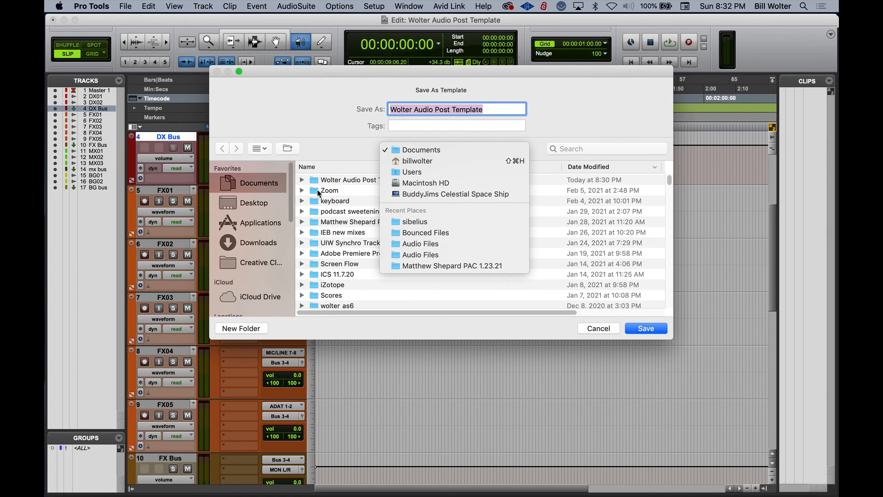
{"action": "left_click", "coordinate": [319, 192]}
{"action": "left_click", "coordinate": [254, 202]}
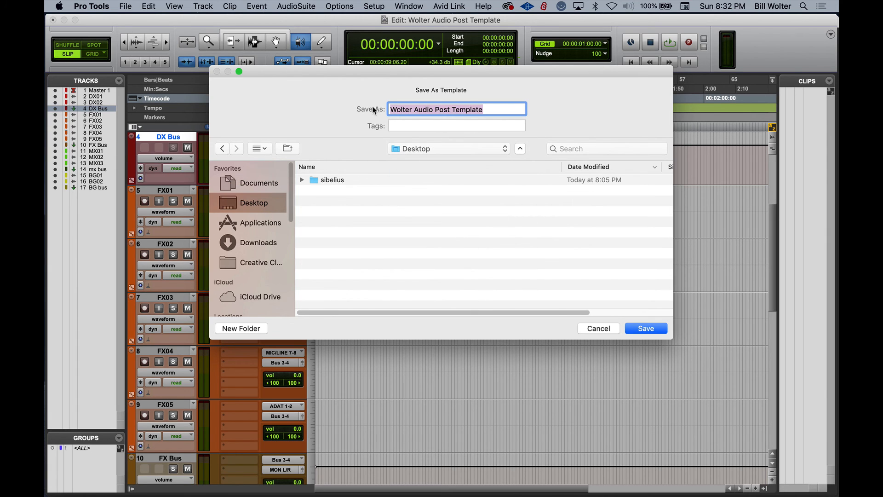
{"action": "left_click", "coordinate": [644, 329]}
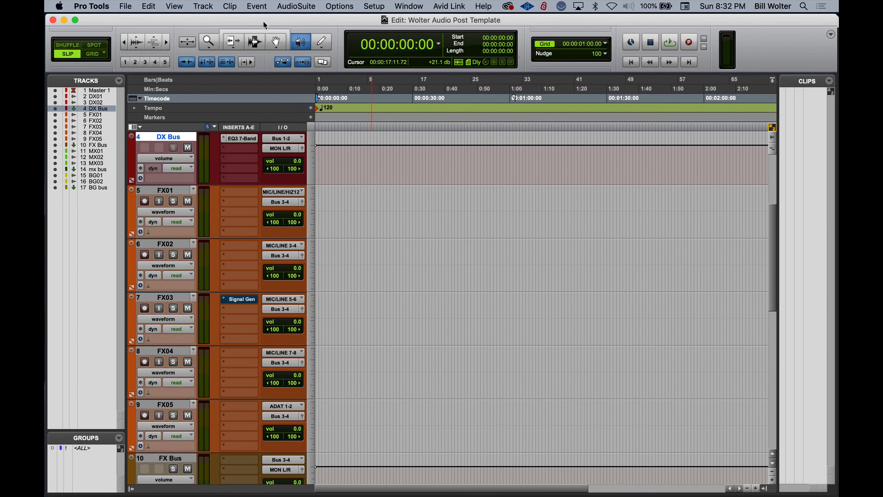
Close the template session and reposition the saved template file on the desktop, to the lower left of the sibelius folder.
{"action": "key", "text": "super+shift+w"}
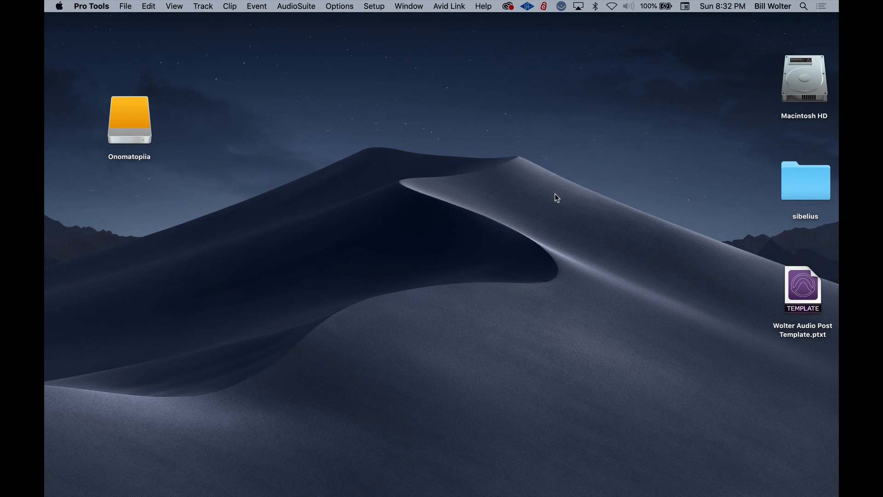
{"action": "left_click_drag", "start_coordinate": [800, 290], "coordinate": [612, 218]}
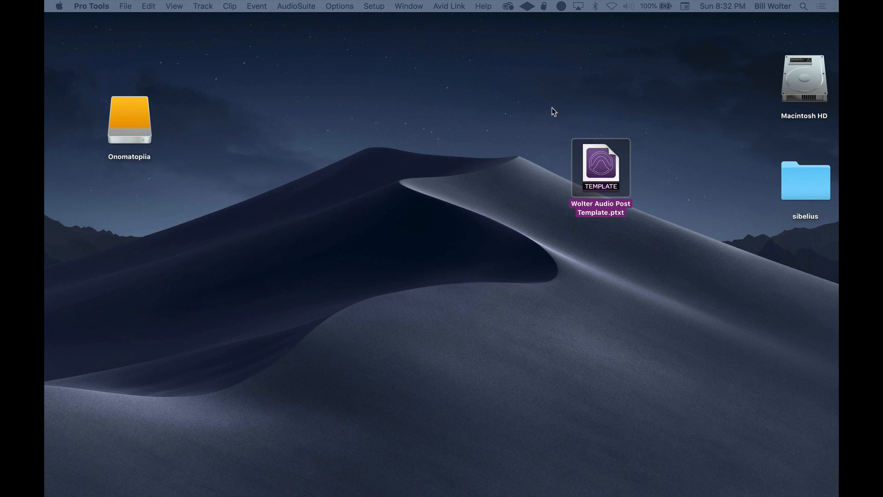
{"action": "left_click_drag", "start_coordinate": [602, 175], "coordinate": [733, 271]}
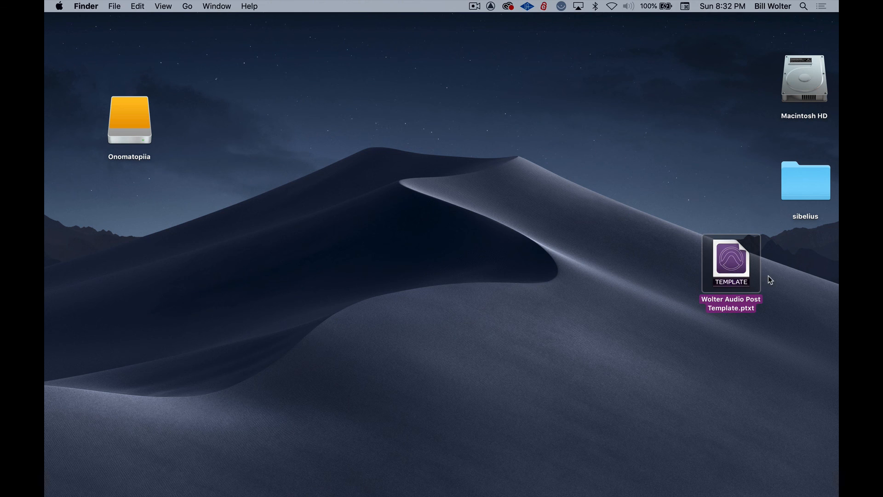
Create a local session named Wolter_as1 from the desktop template, keeping BWF (.WAV), 24-bit, 48 kHz and the Documents location.
{"action": "double_click", "coordinate": [735, 261]}
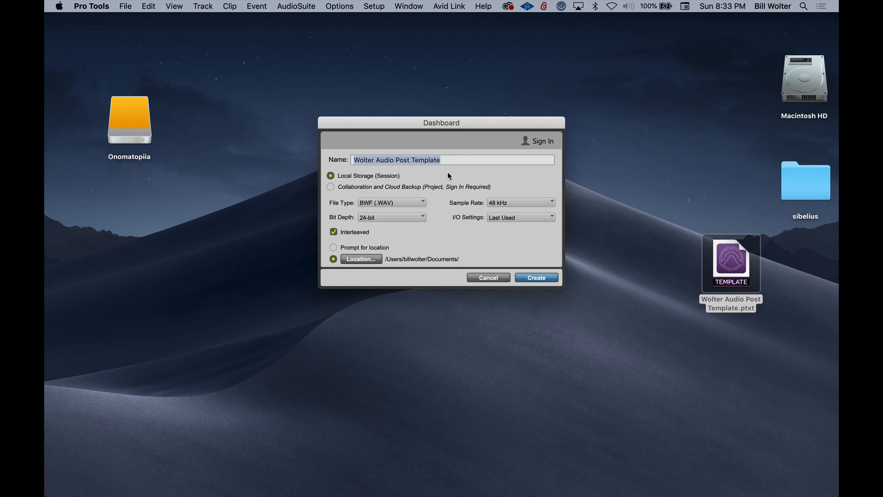
{"action": "type", "text": "Wolter_as"}
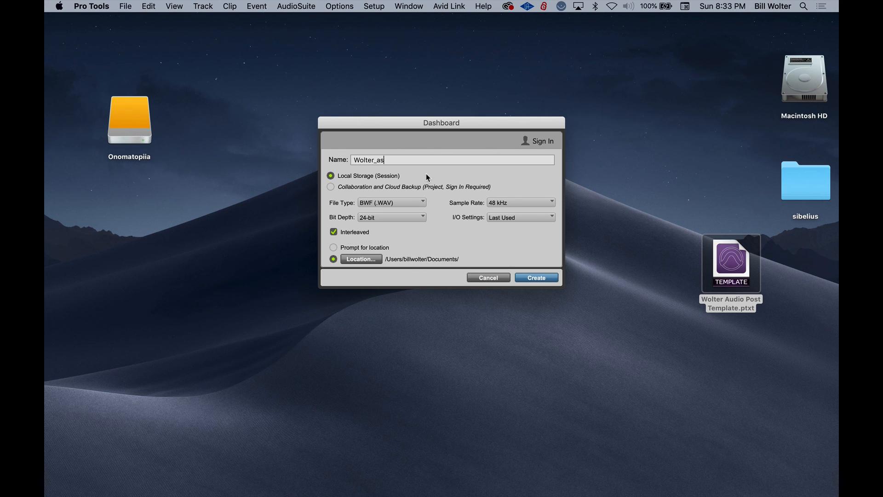
{"action": "type", "text": "1"}
{"action": "left_click", "coordinate": [530, 278]}
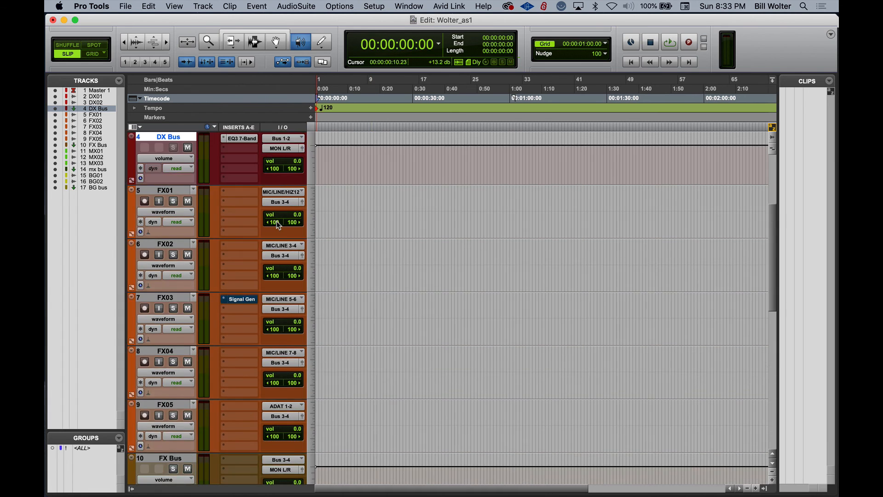
{"action": "scroll", "coordinate": [277, 221], "scroll_direction": "up", "scroll_amount": 5}
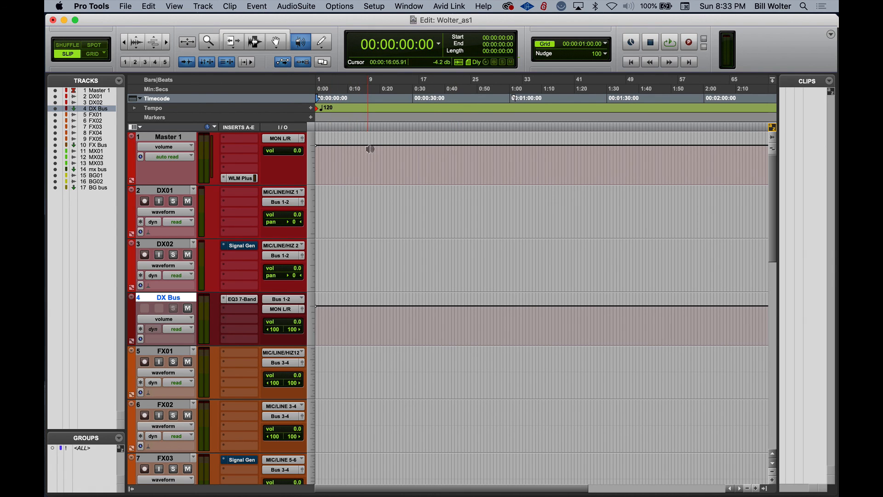
Switch to Finder, sort Documents by date modified, open the Wolter_as1 folder, and narrow and reposition its window to examine the session files.
{"action": "key", "text": "super+Tab"}
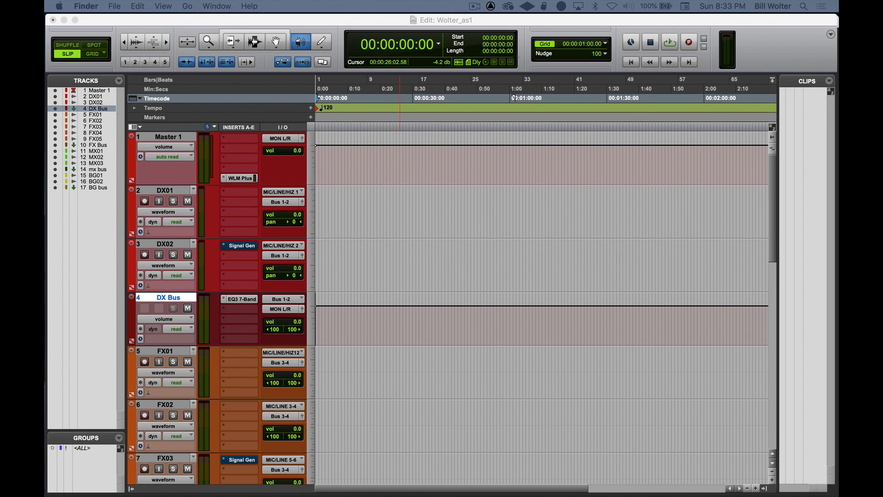
{"action": "left_click_drag", "start_coordinate": [442, 496], "coordinate": [282, 171]}
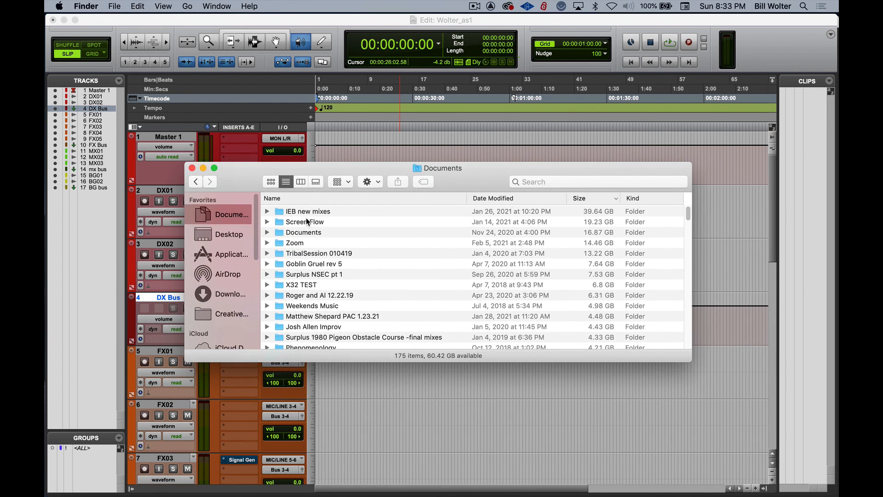
{"action": "left_click", "coordinate": [492, 198]}
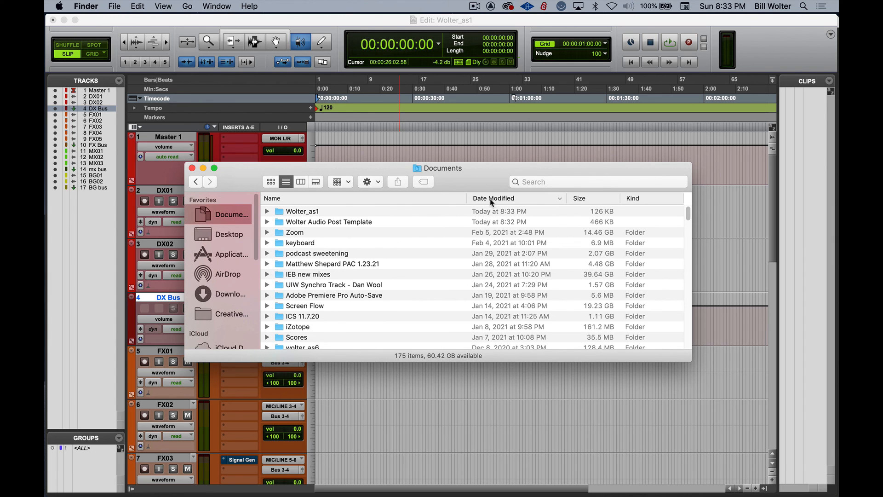
{"action": "left_click", "coordinate": [315, 213]}
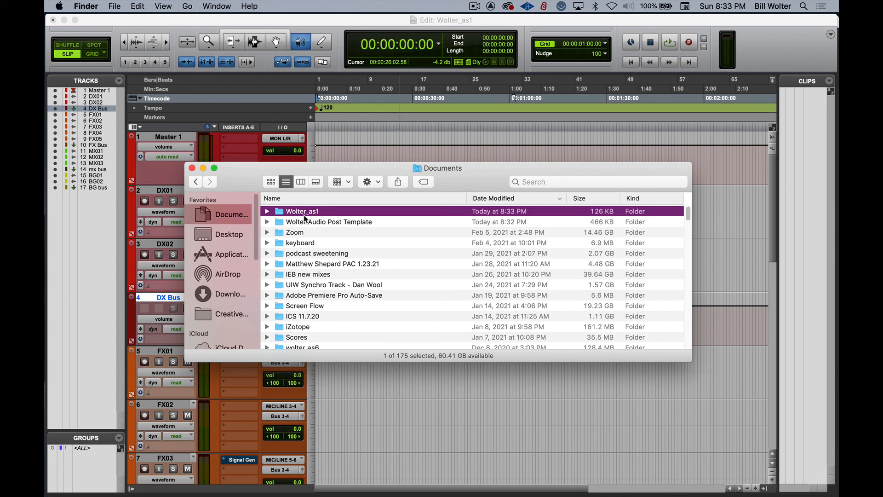
{"action": "double_click", "coordinate": [300, 213]}
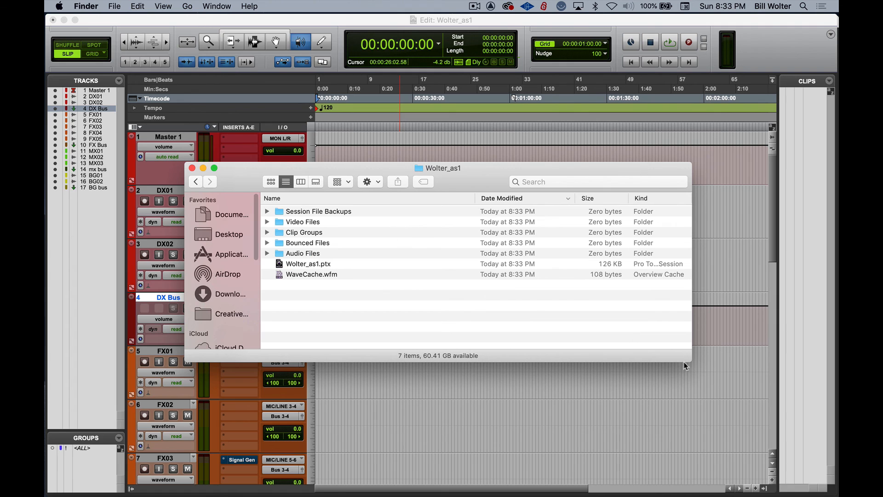
{"action": "left_click_drag", "start_coordinate": [691, 361], "coordinate": [508, 379]}
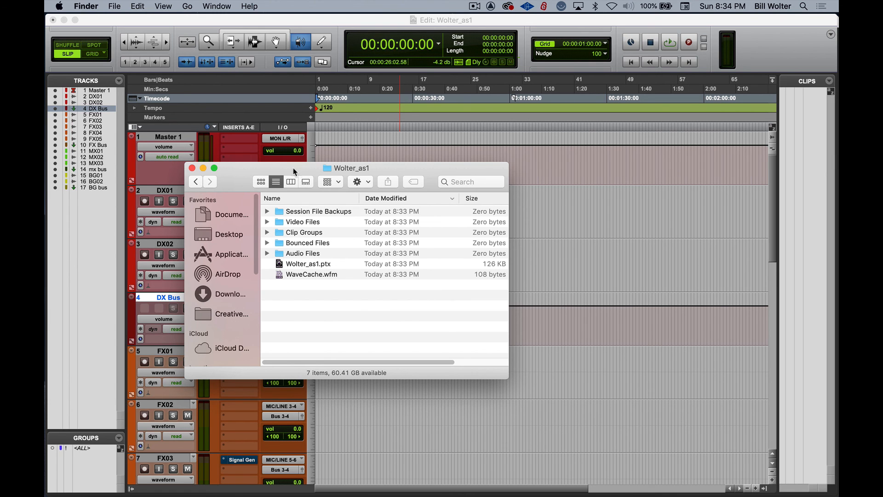
{"action": "left_click_drag", "start_coordinate": [293, 171], "coordinate": [461, 180]}
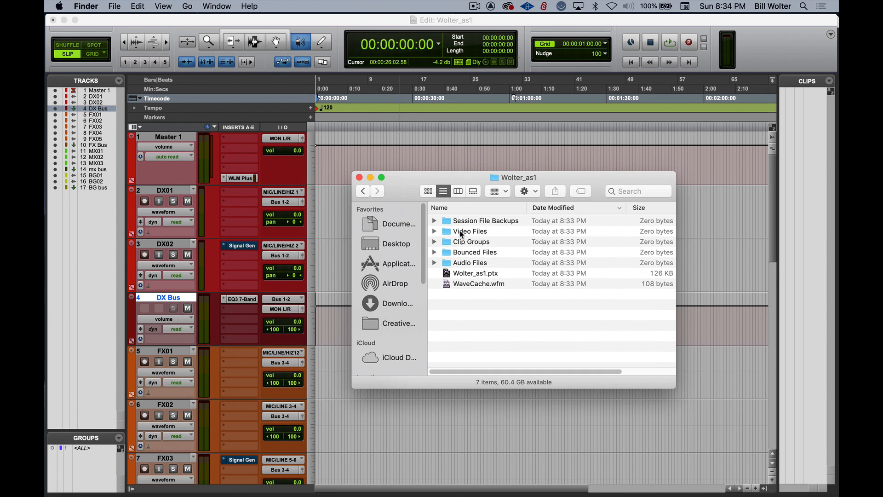